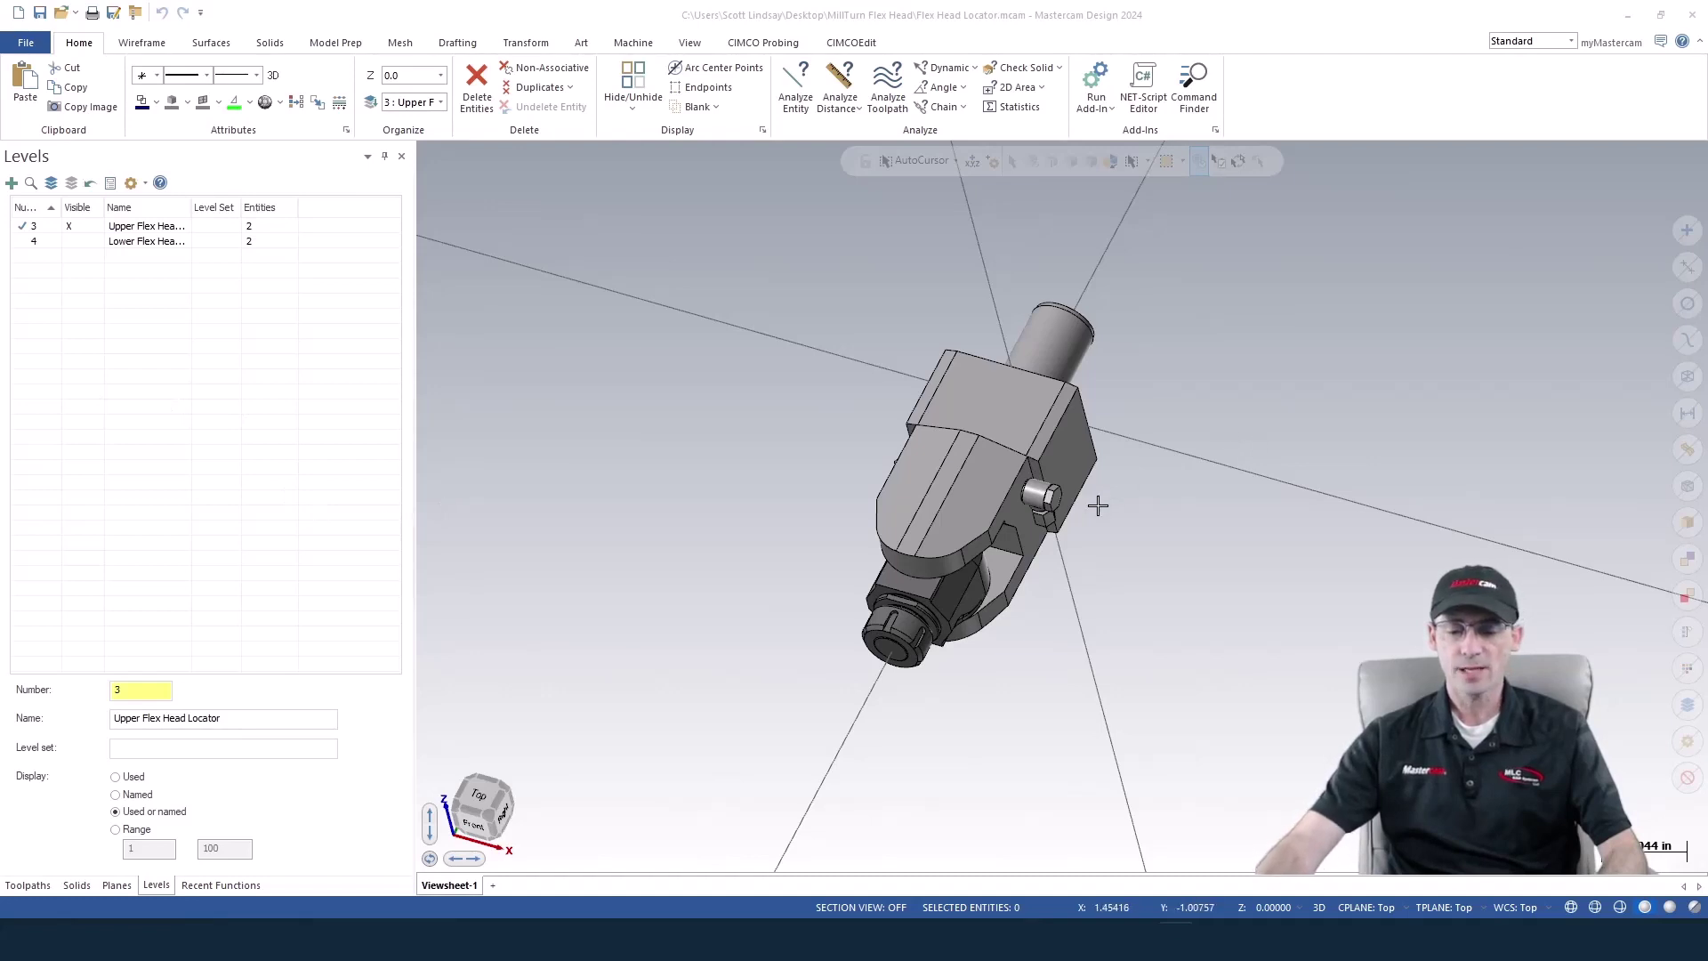
mouse_move(1095, 524)
middle_down()
mouse_move(1015, 539)
mouse_move(1015, 494)
middle_up()
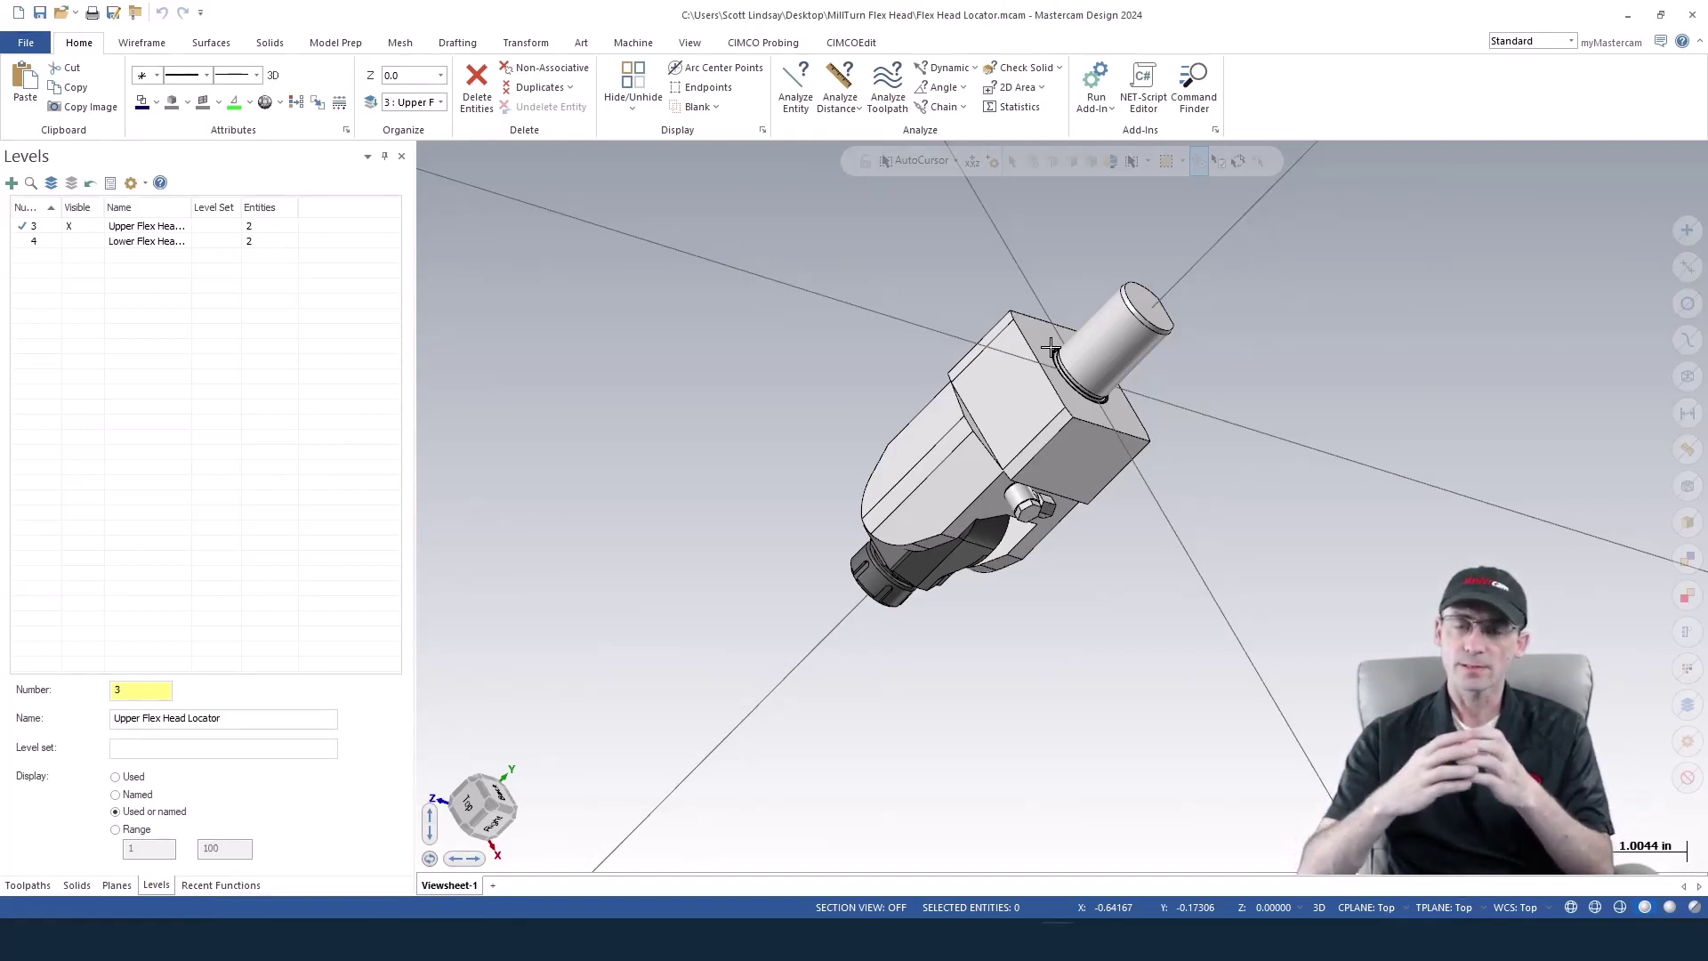
middle_drag(1051, 349, 1103, 434)
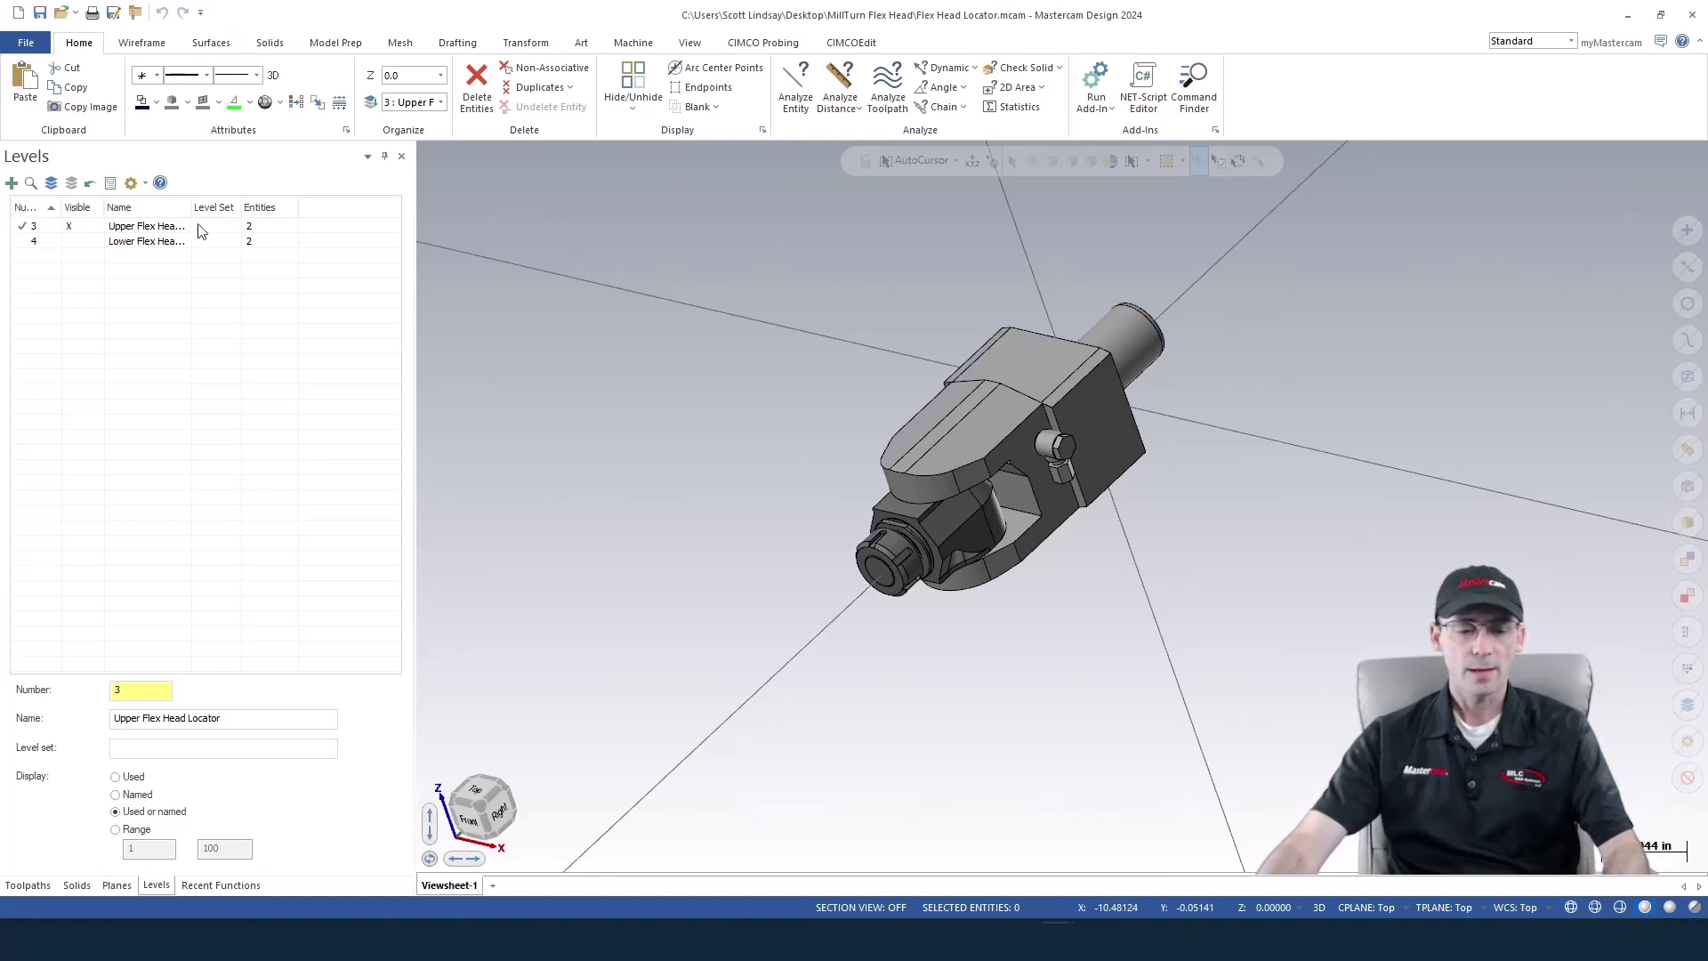
click(72, 241)
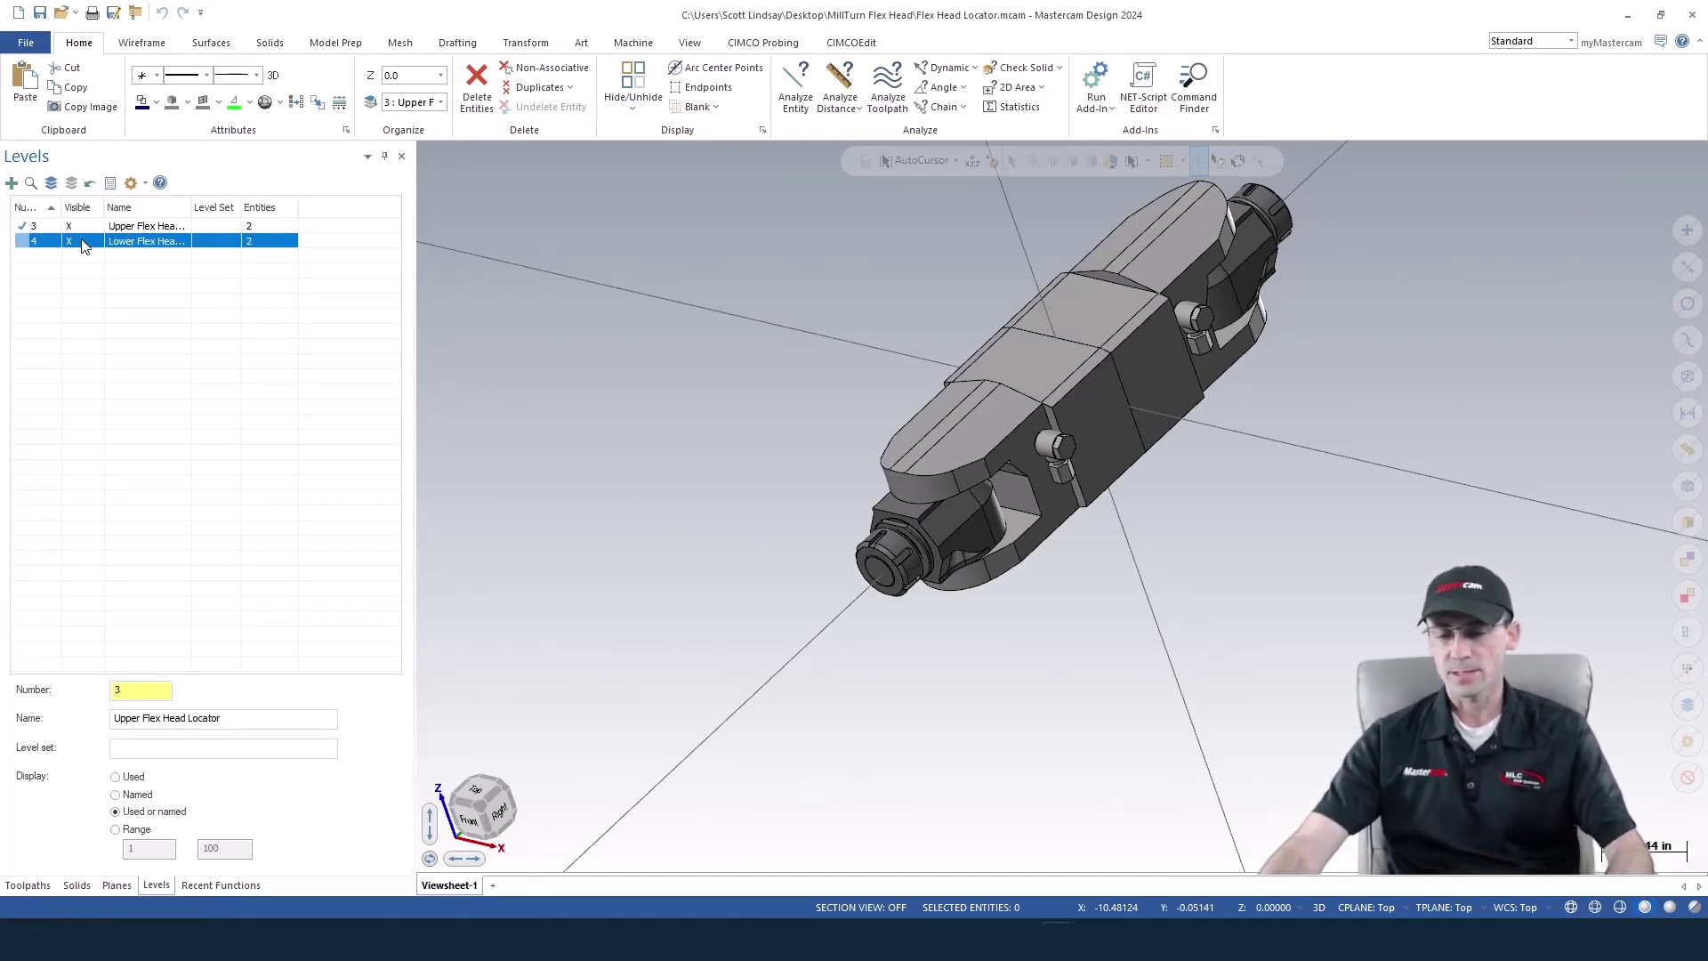
click(73, 243)
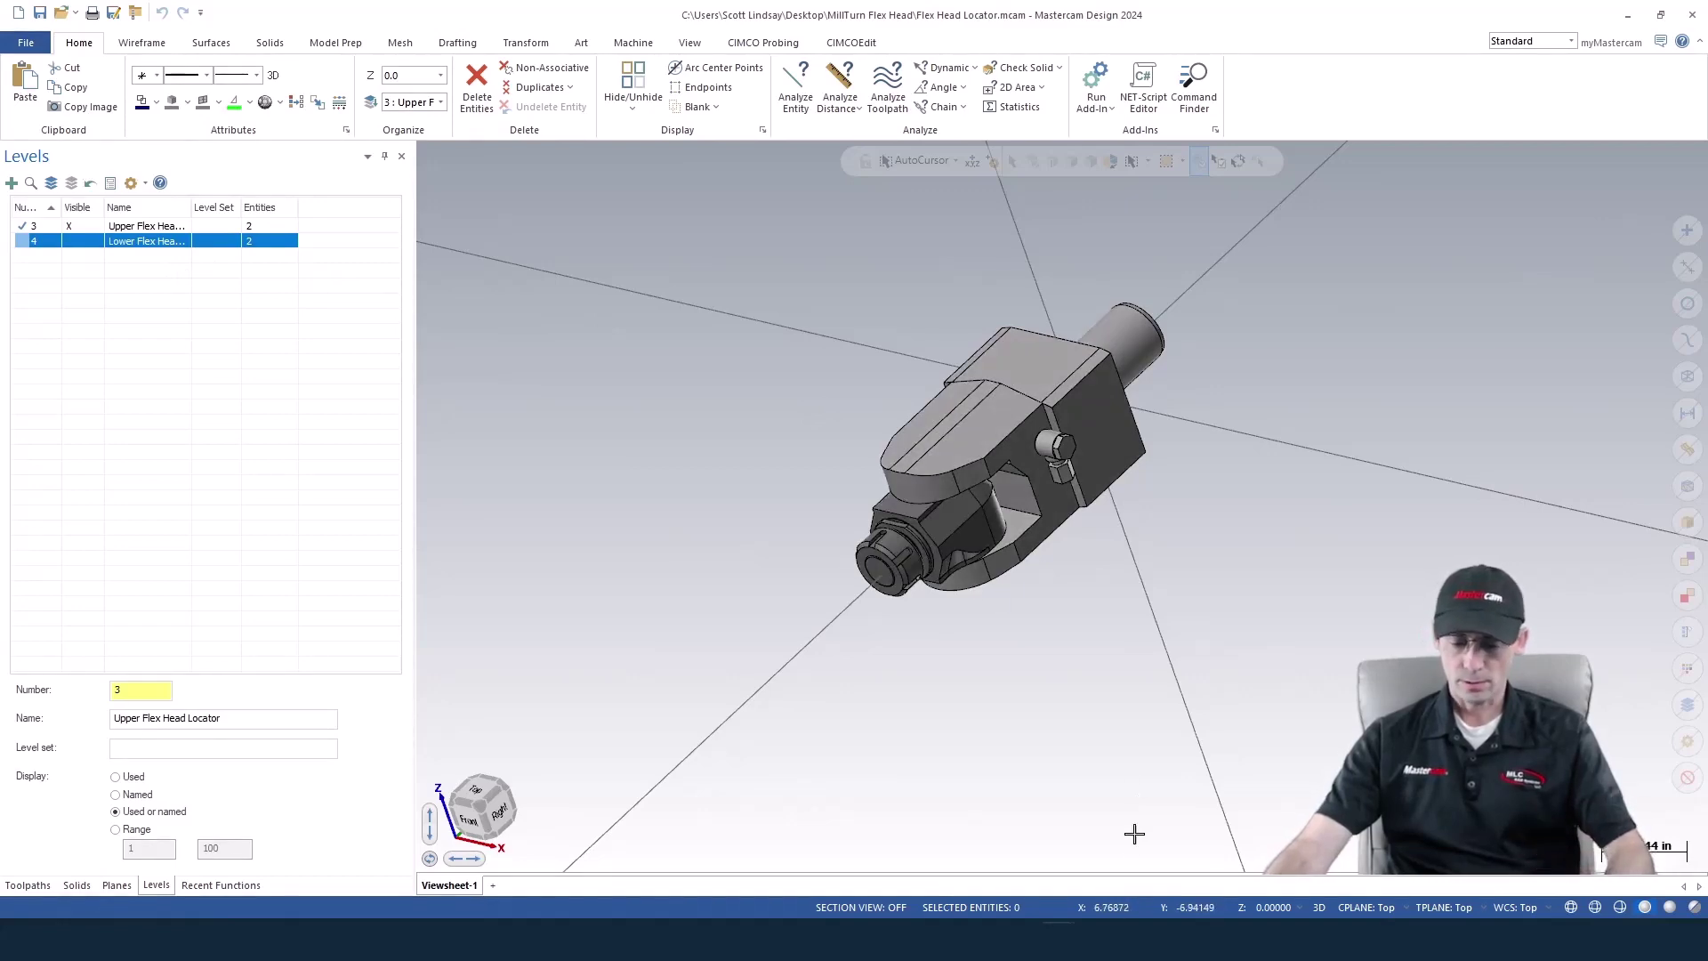
mouse_move(1112, 914)
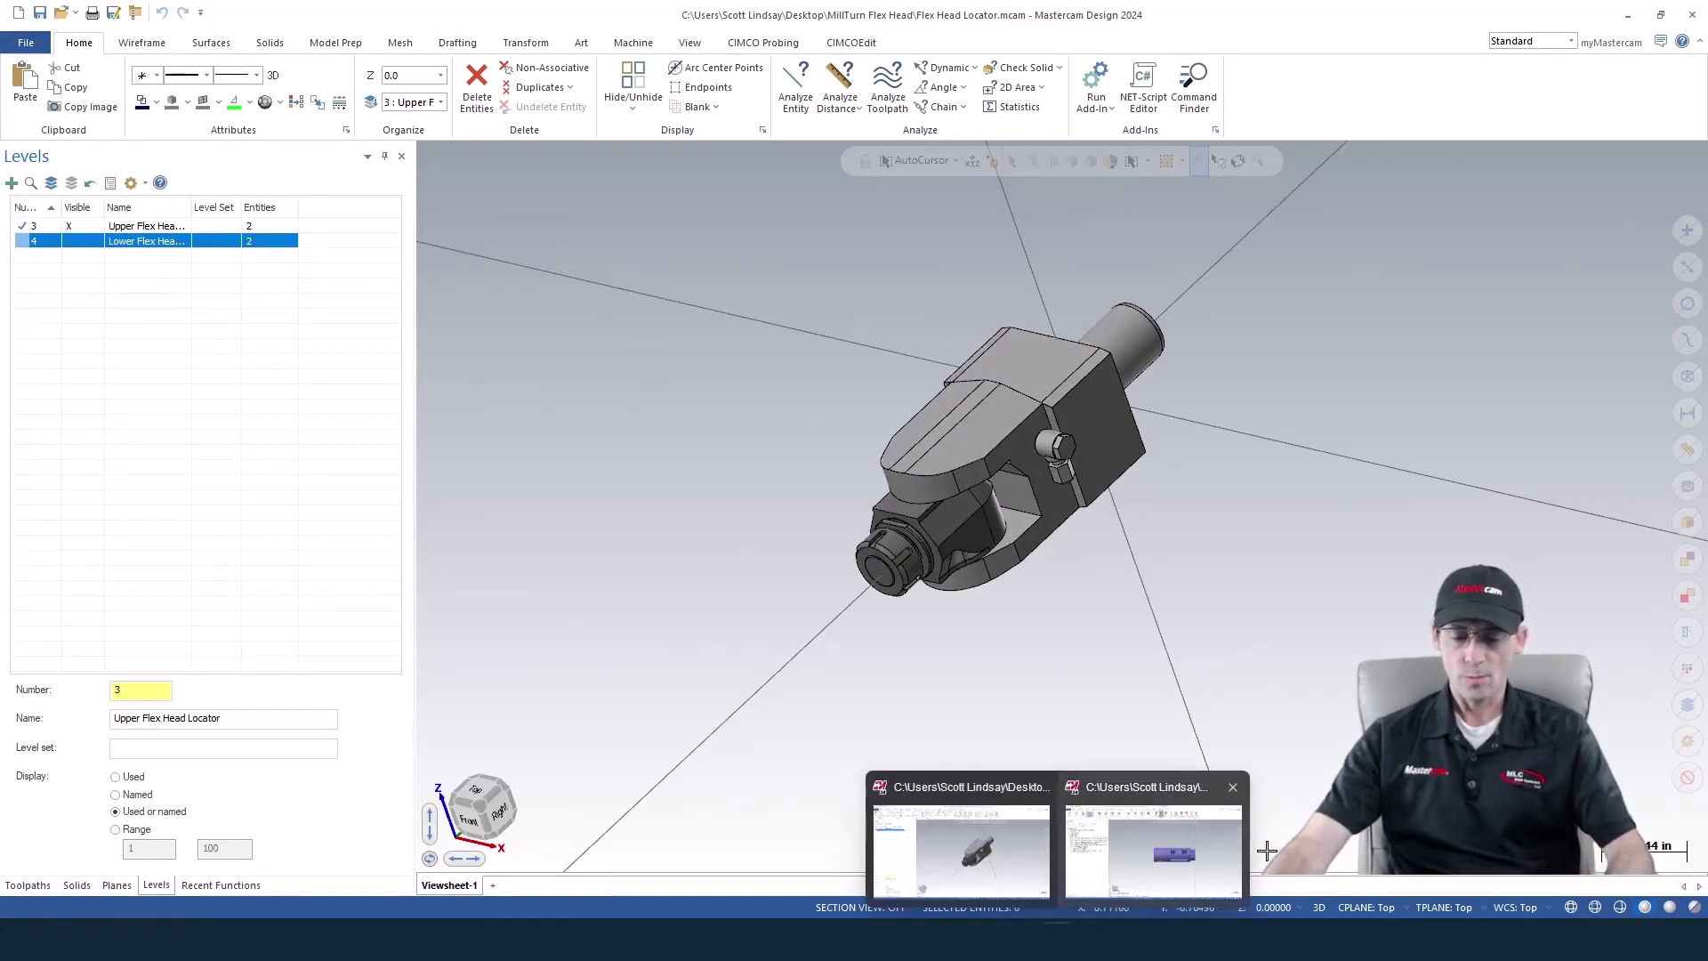
Switch to Flex Head Part Example.mcam and bring up Code Expert with the Doosan PUMA TT1800SY machine files
click(1225, 874)
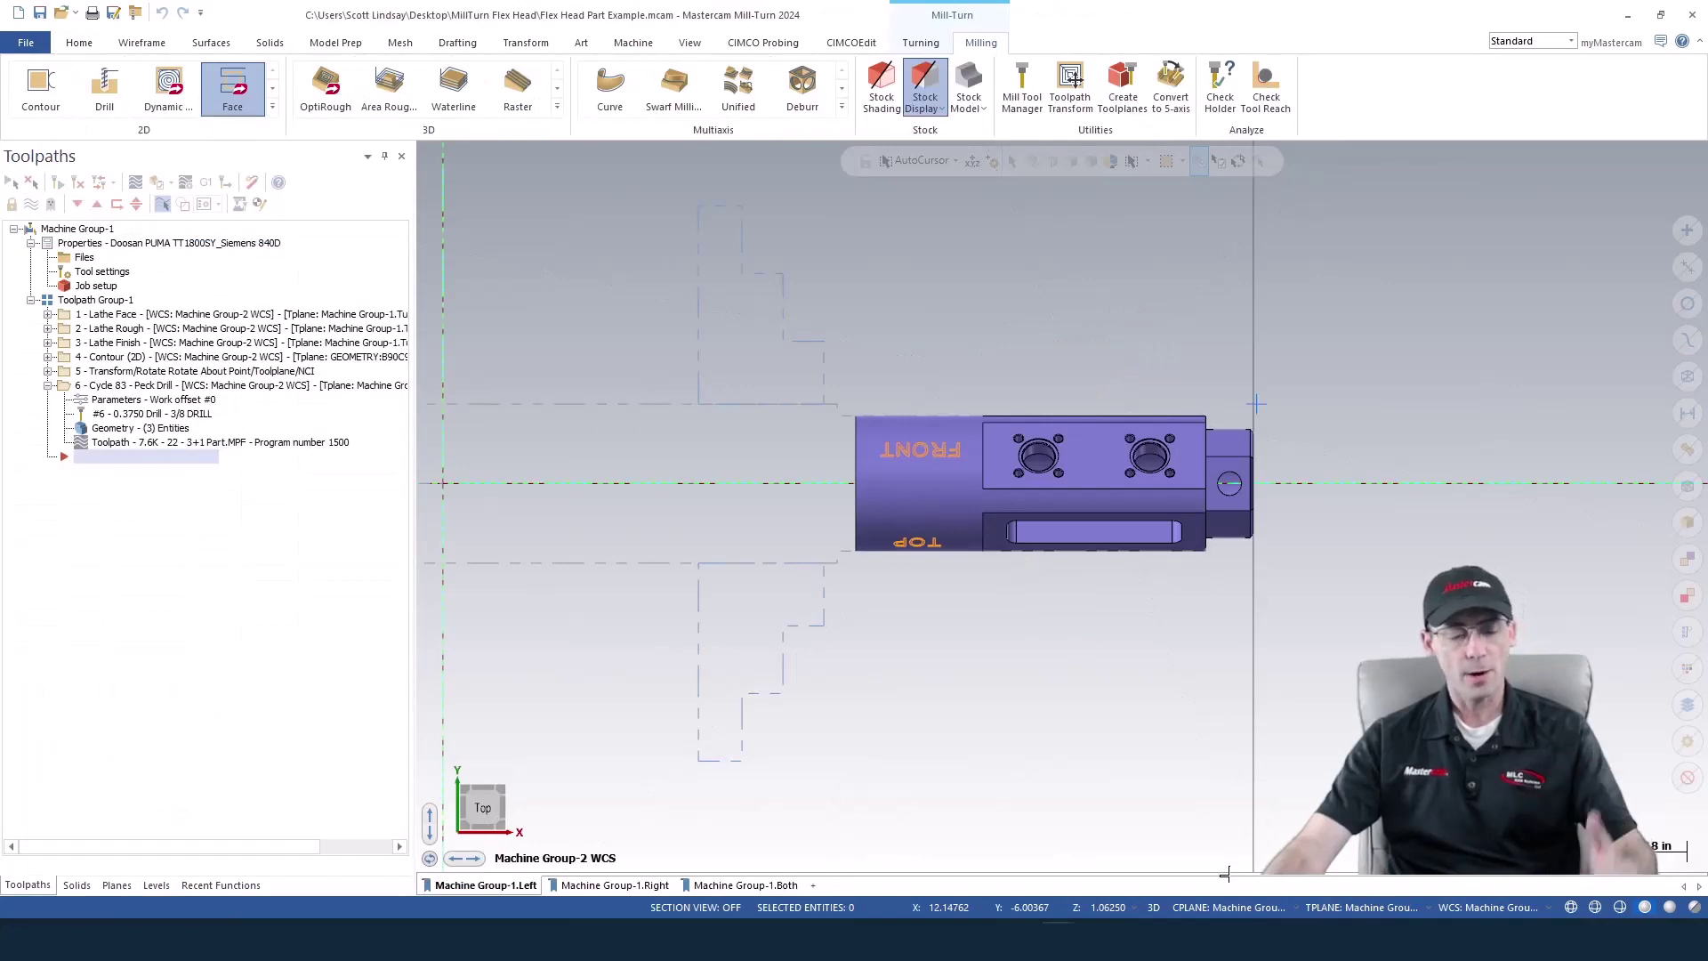
mouse_move(1218, 934)
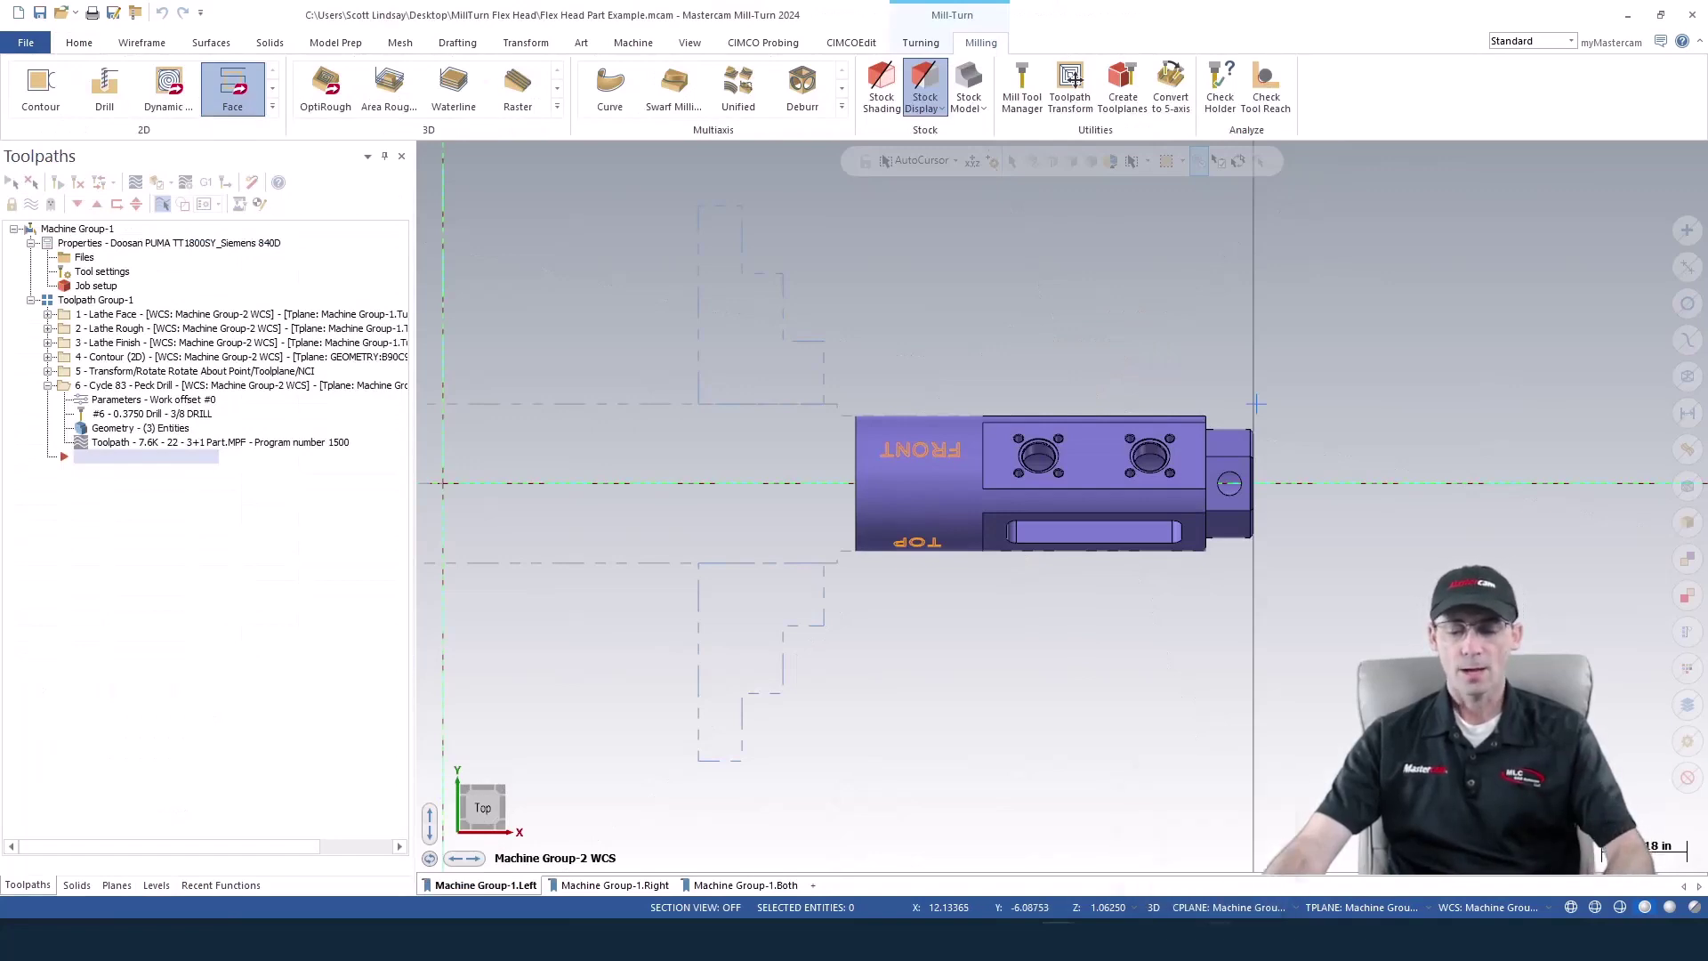
click(1218, 840)
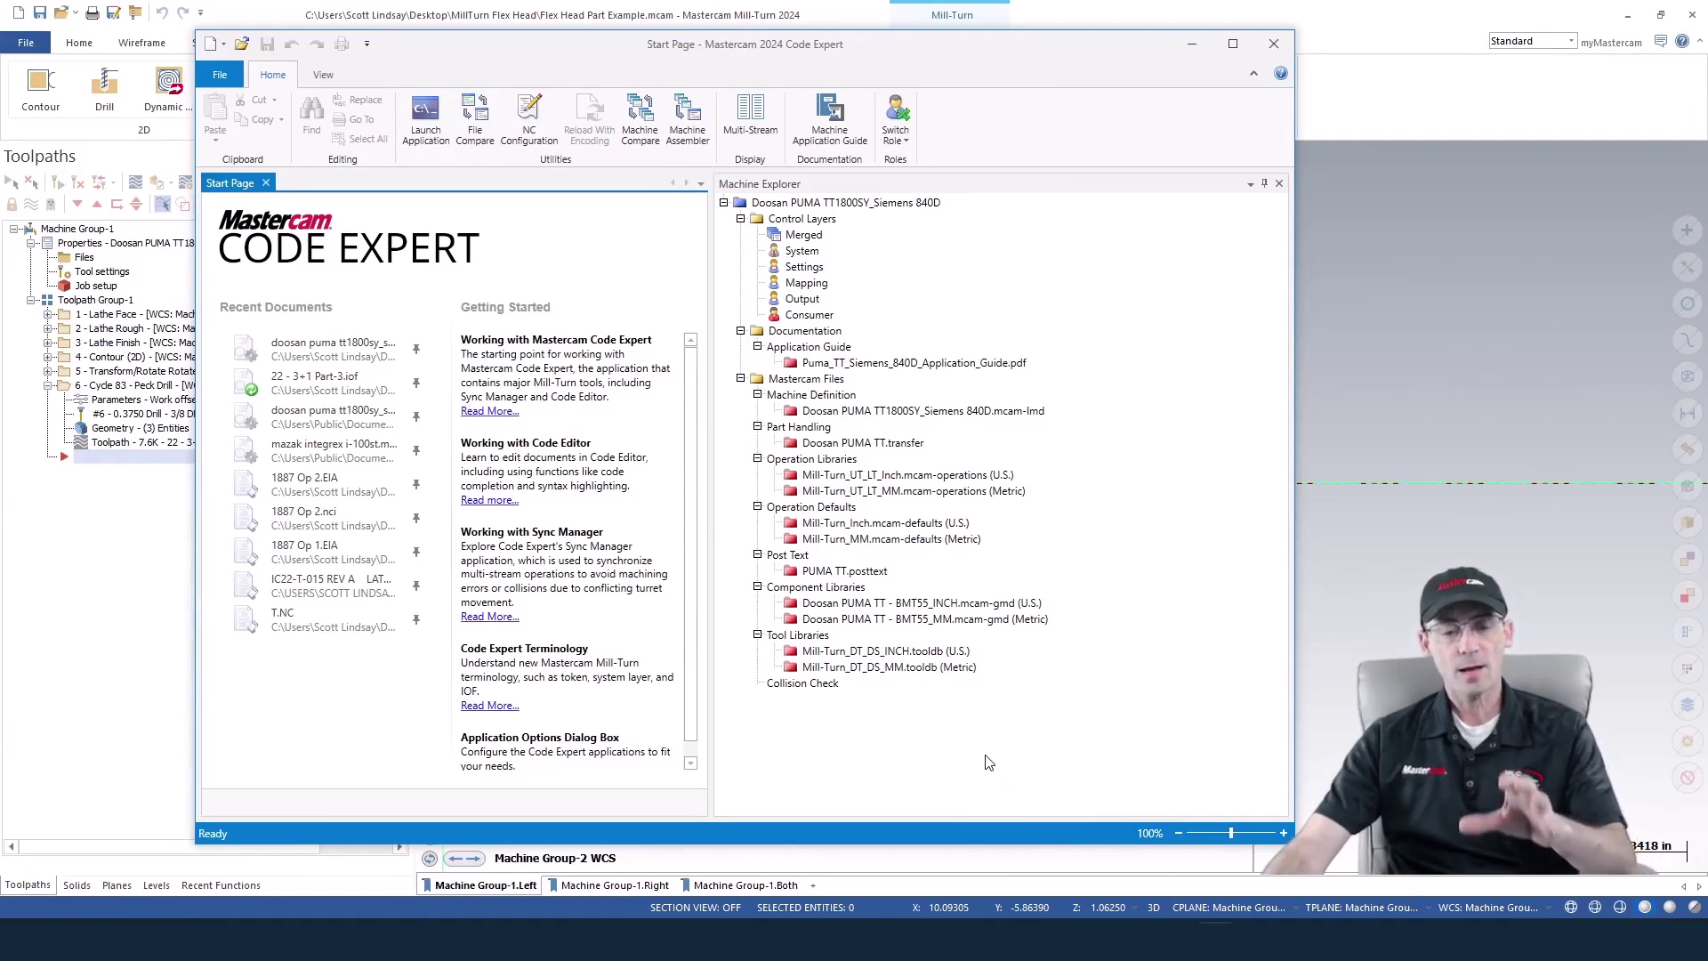
Open the Doosan PUMA TT - BMT55_INCH.mcam-gmd component library from Machine Explorer
click(903, 606)
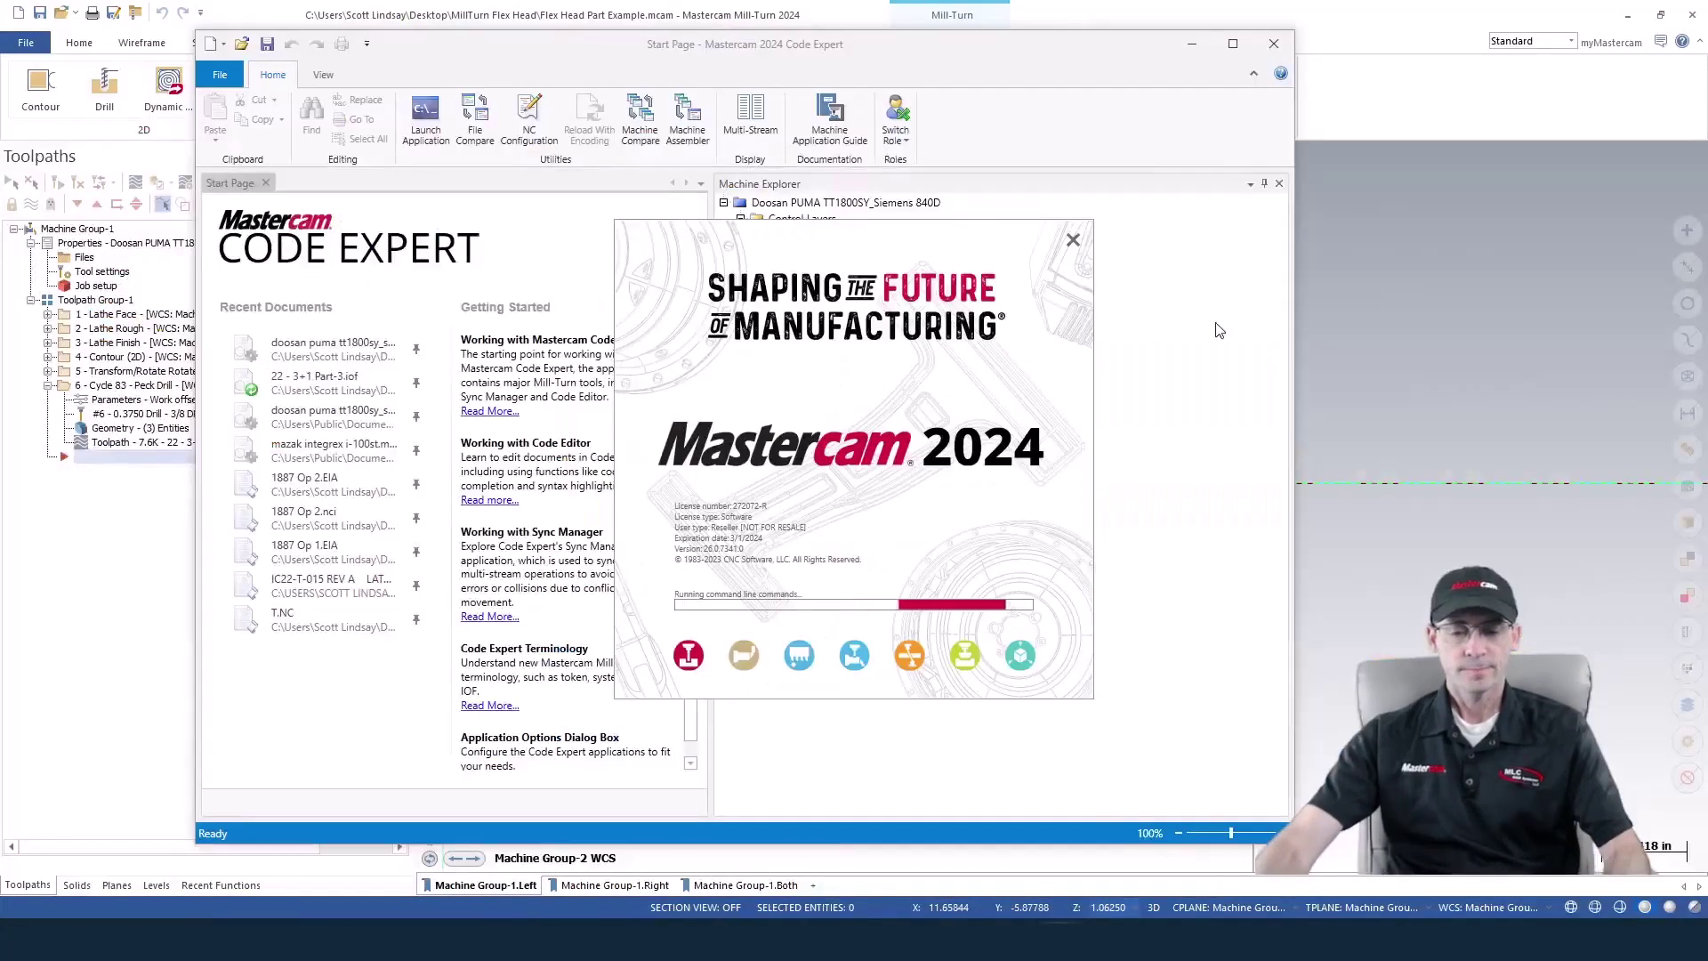
Minimize Code Expert and close the Mill-Turn Component Library dialog to reveal the tool-holder levels
click(1179, 43)
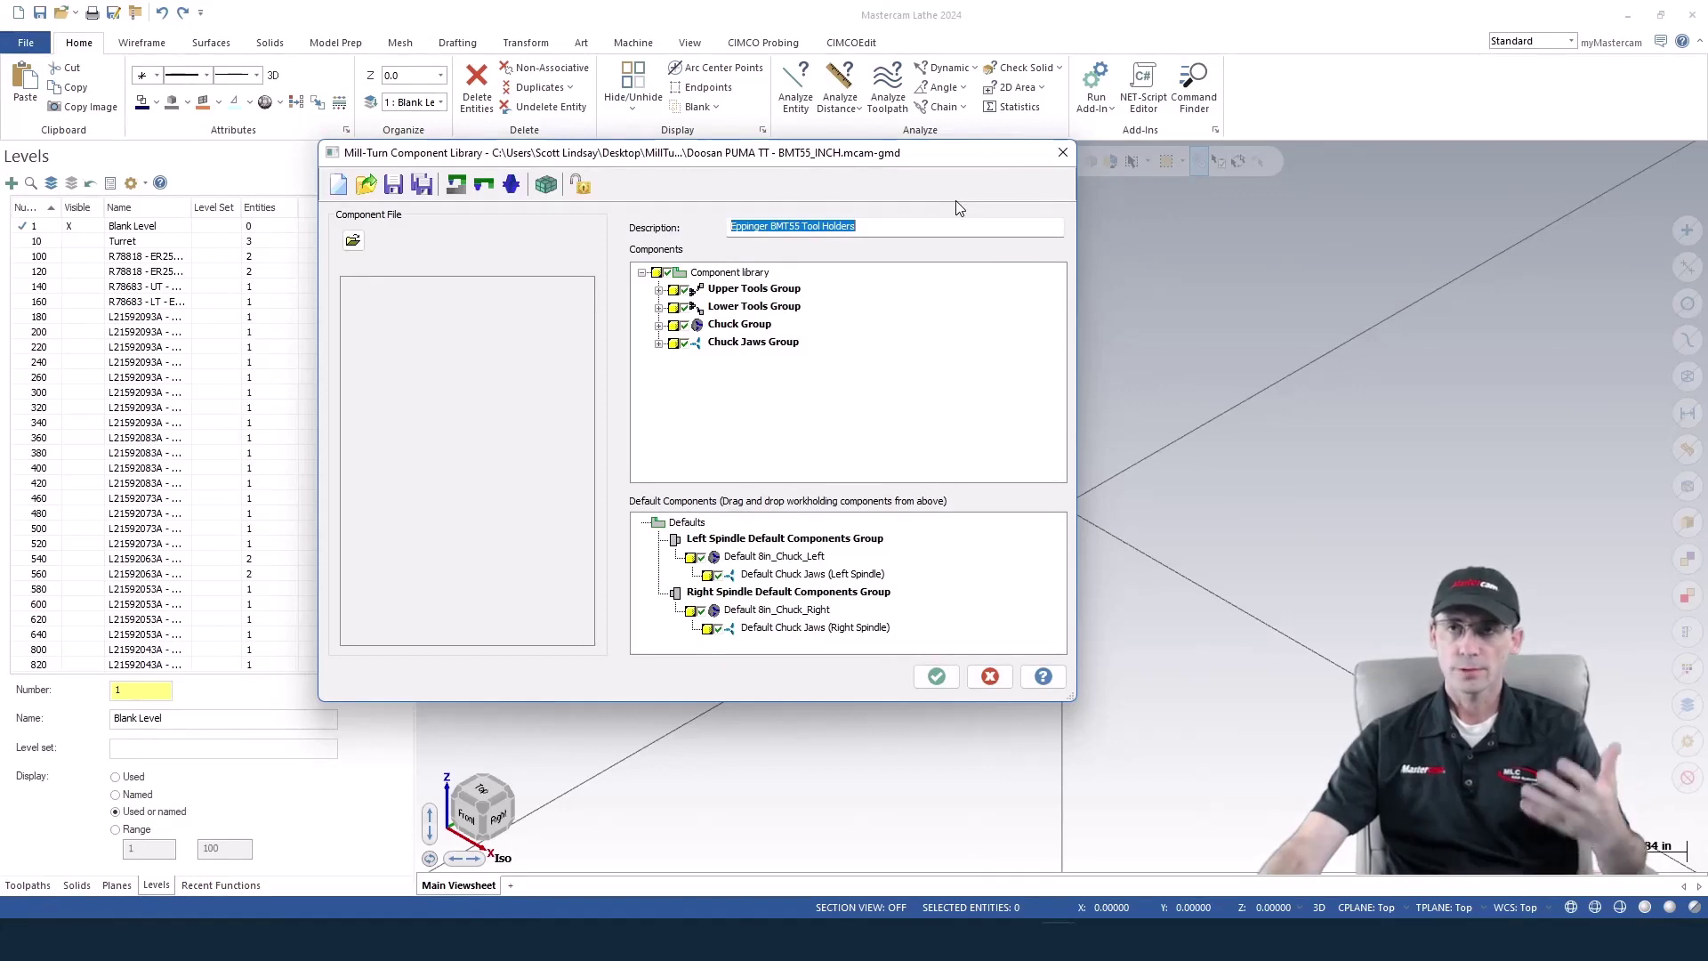
click(1063, 154)
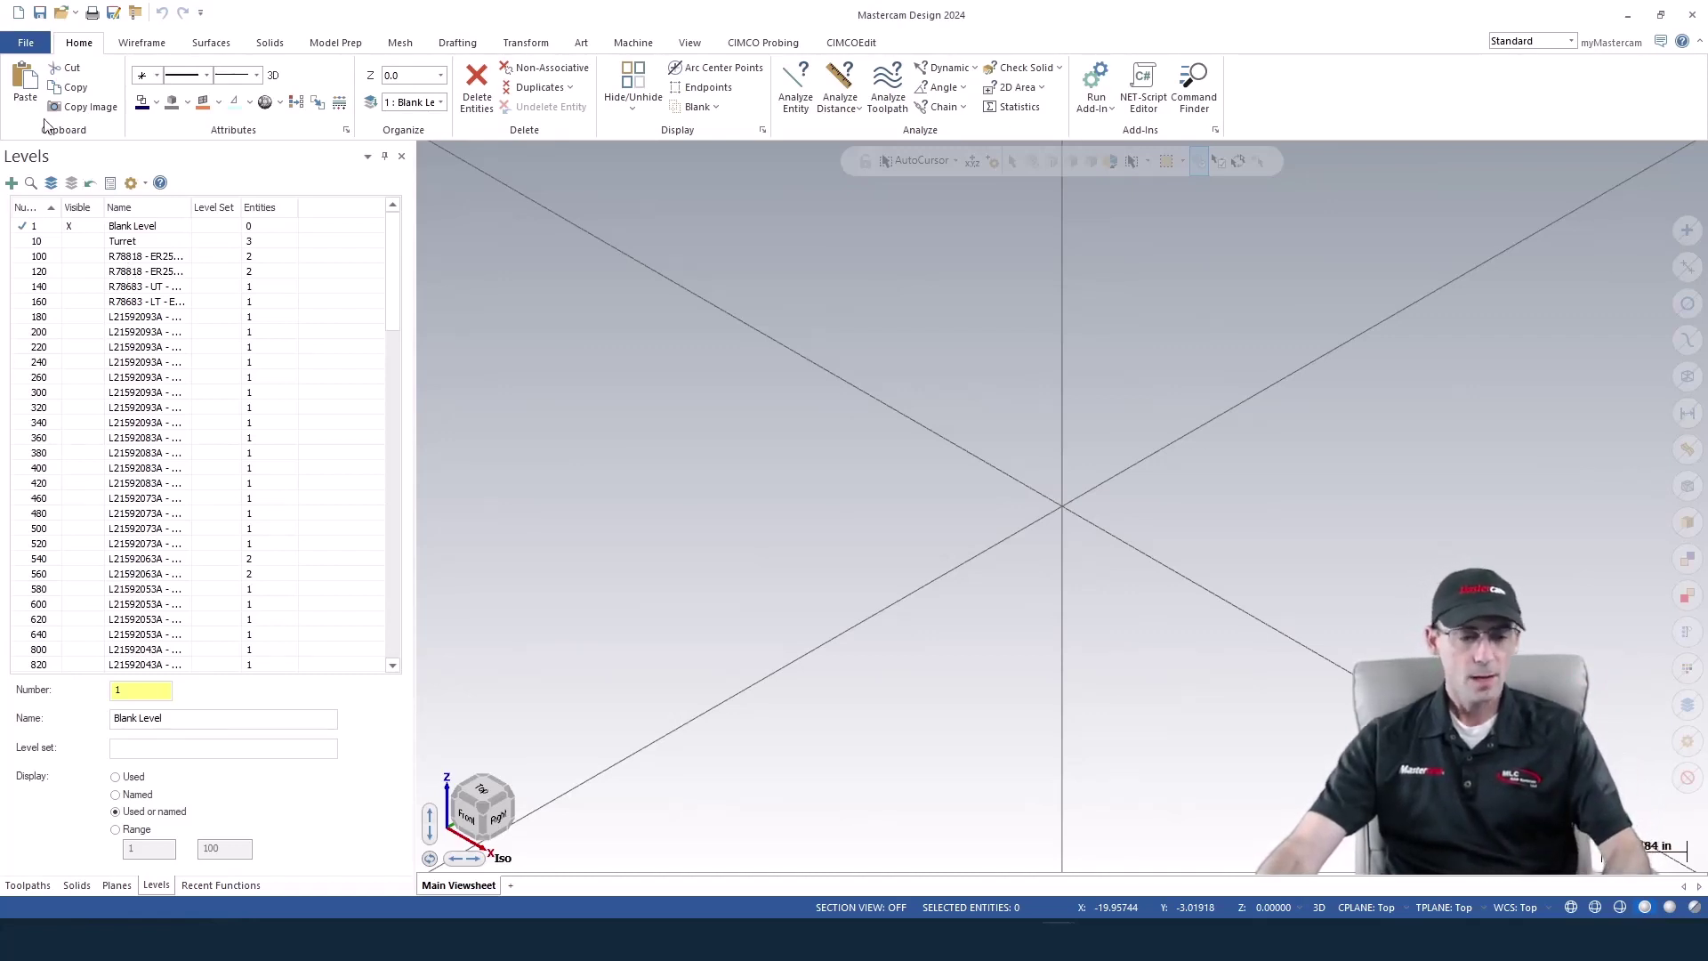
Merge Flex Head Locator.mcam from the MillTurn Flex Head folder, accepting it in place
click(24, 43)
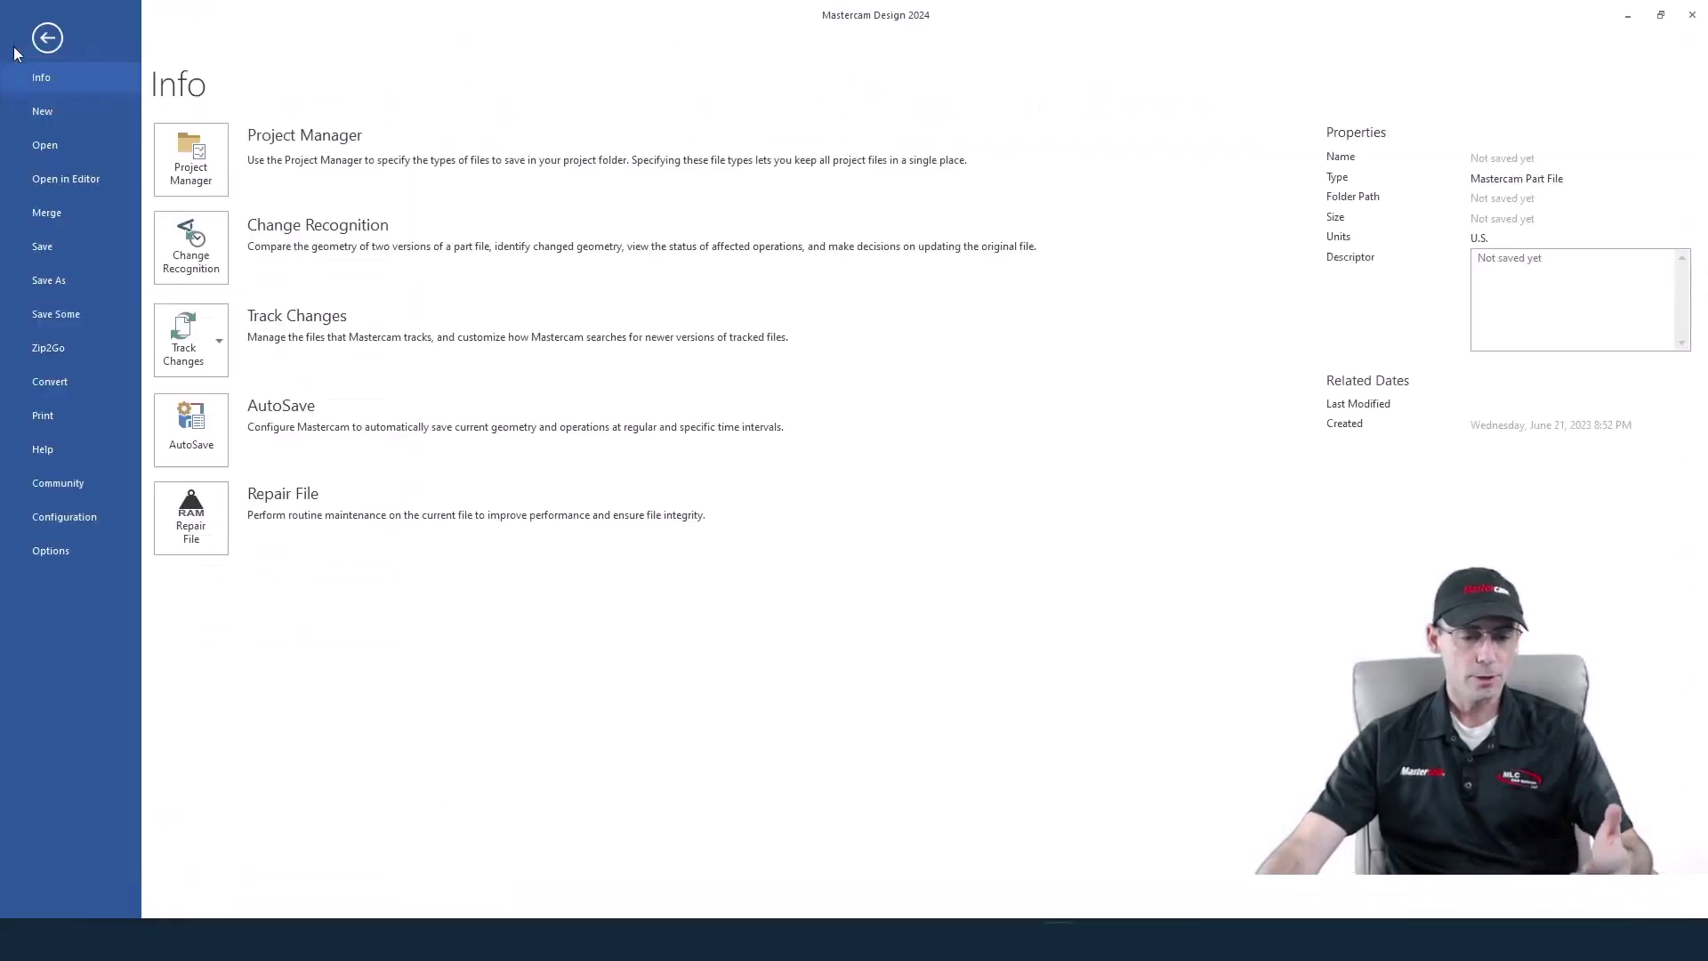
click(57, 210)
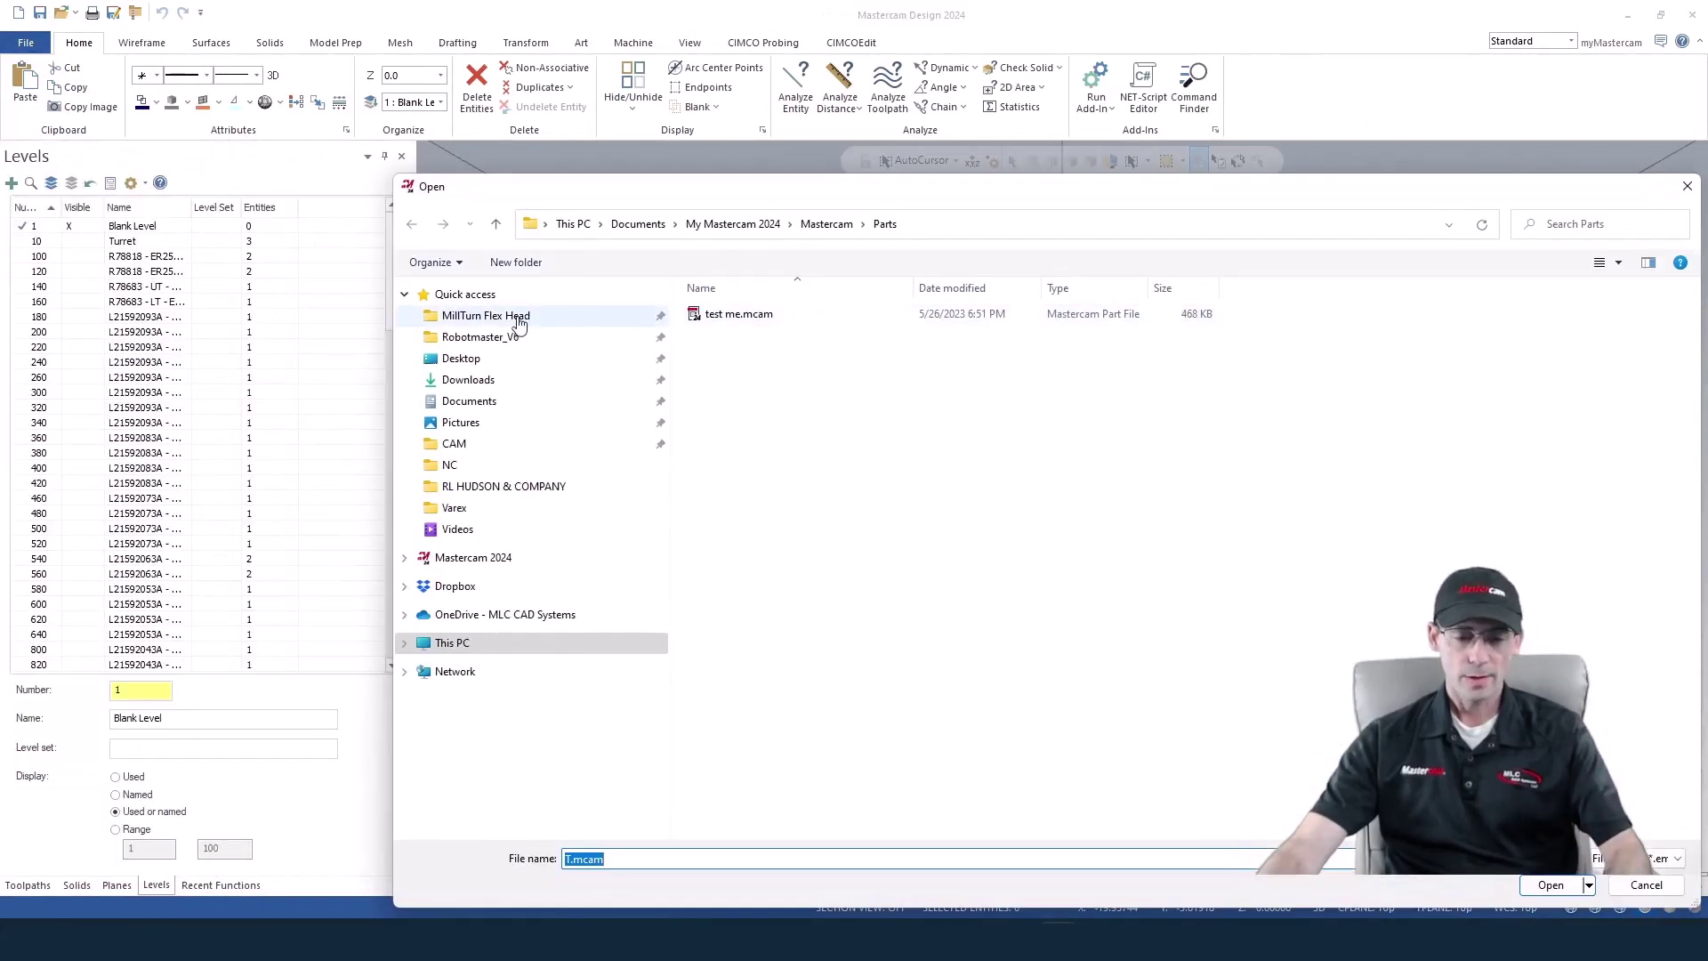
click(511, 318)
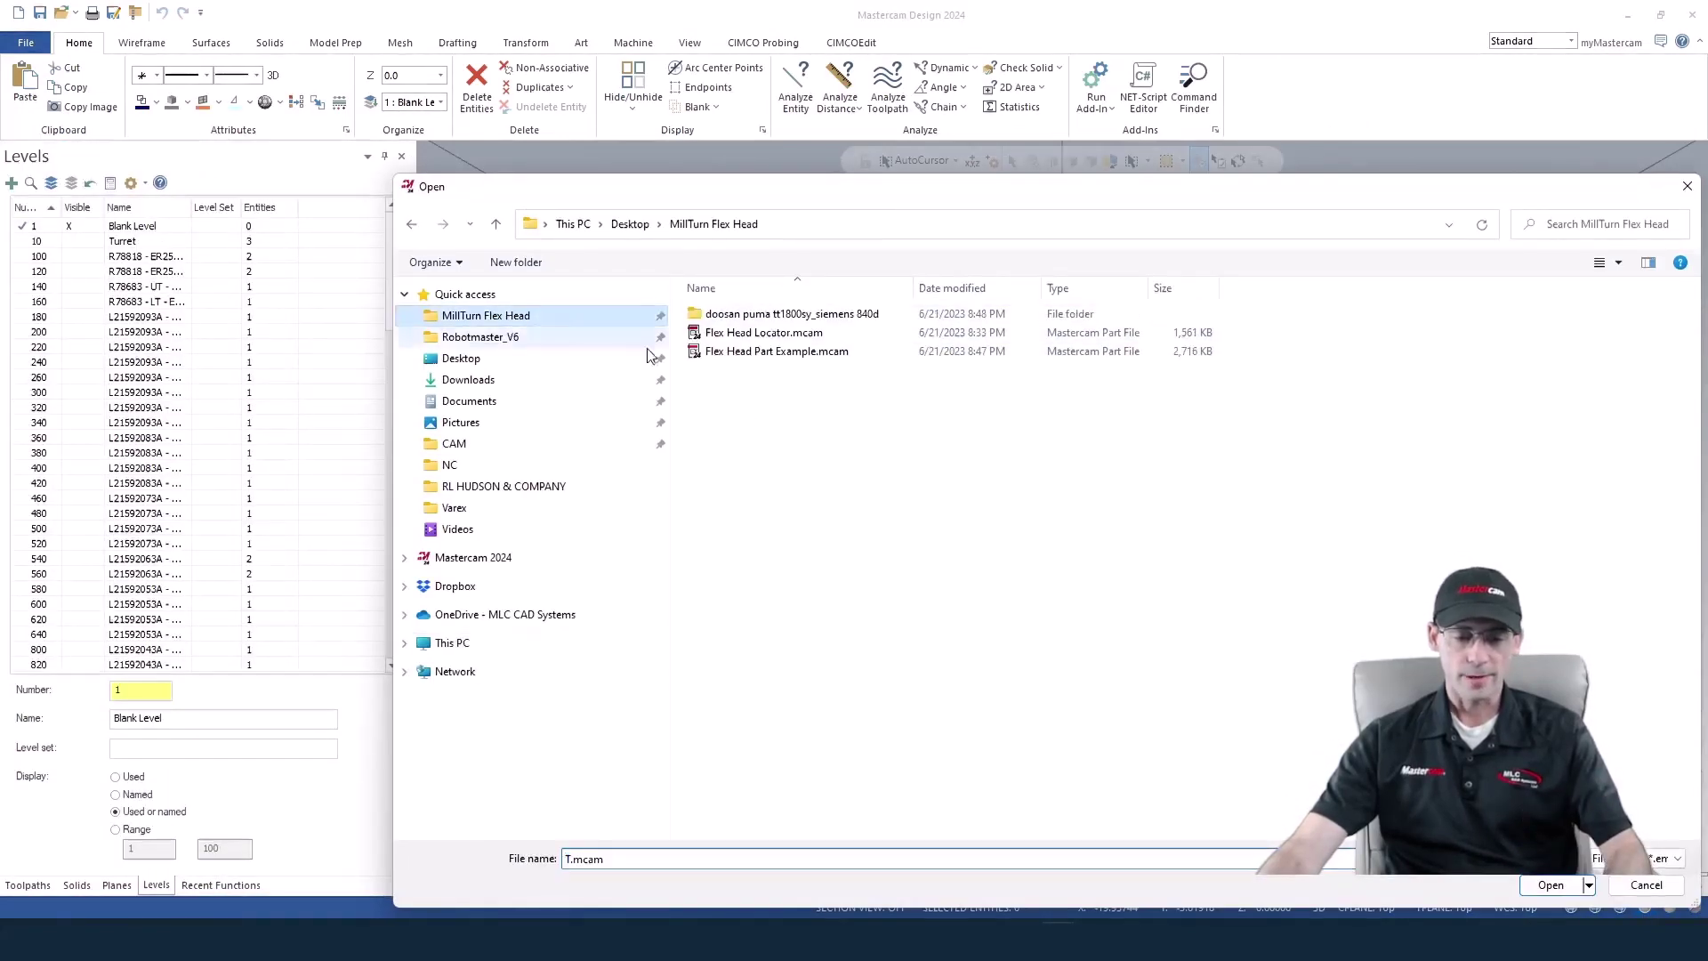
click(757, 338)
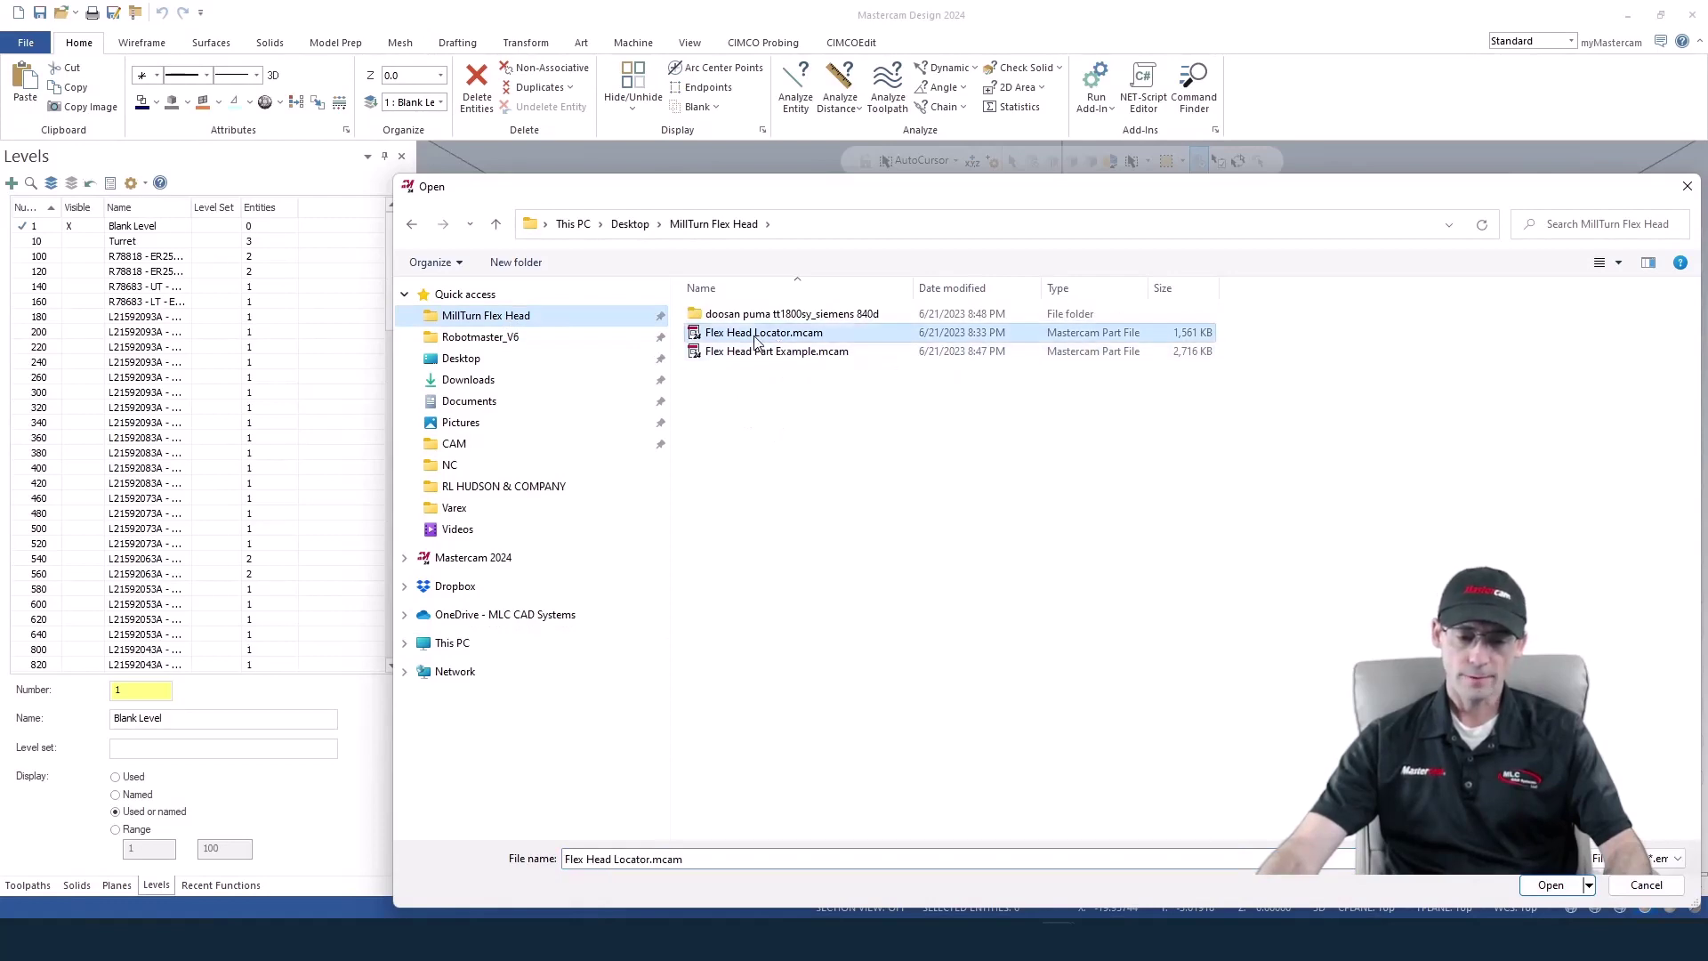
click(1548, 885)
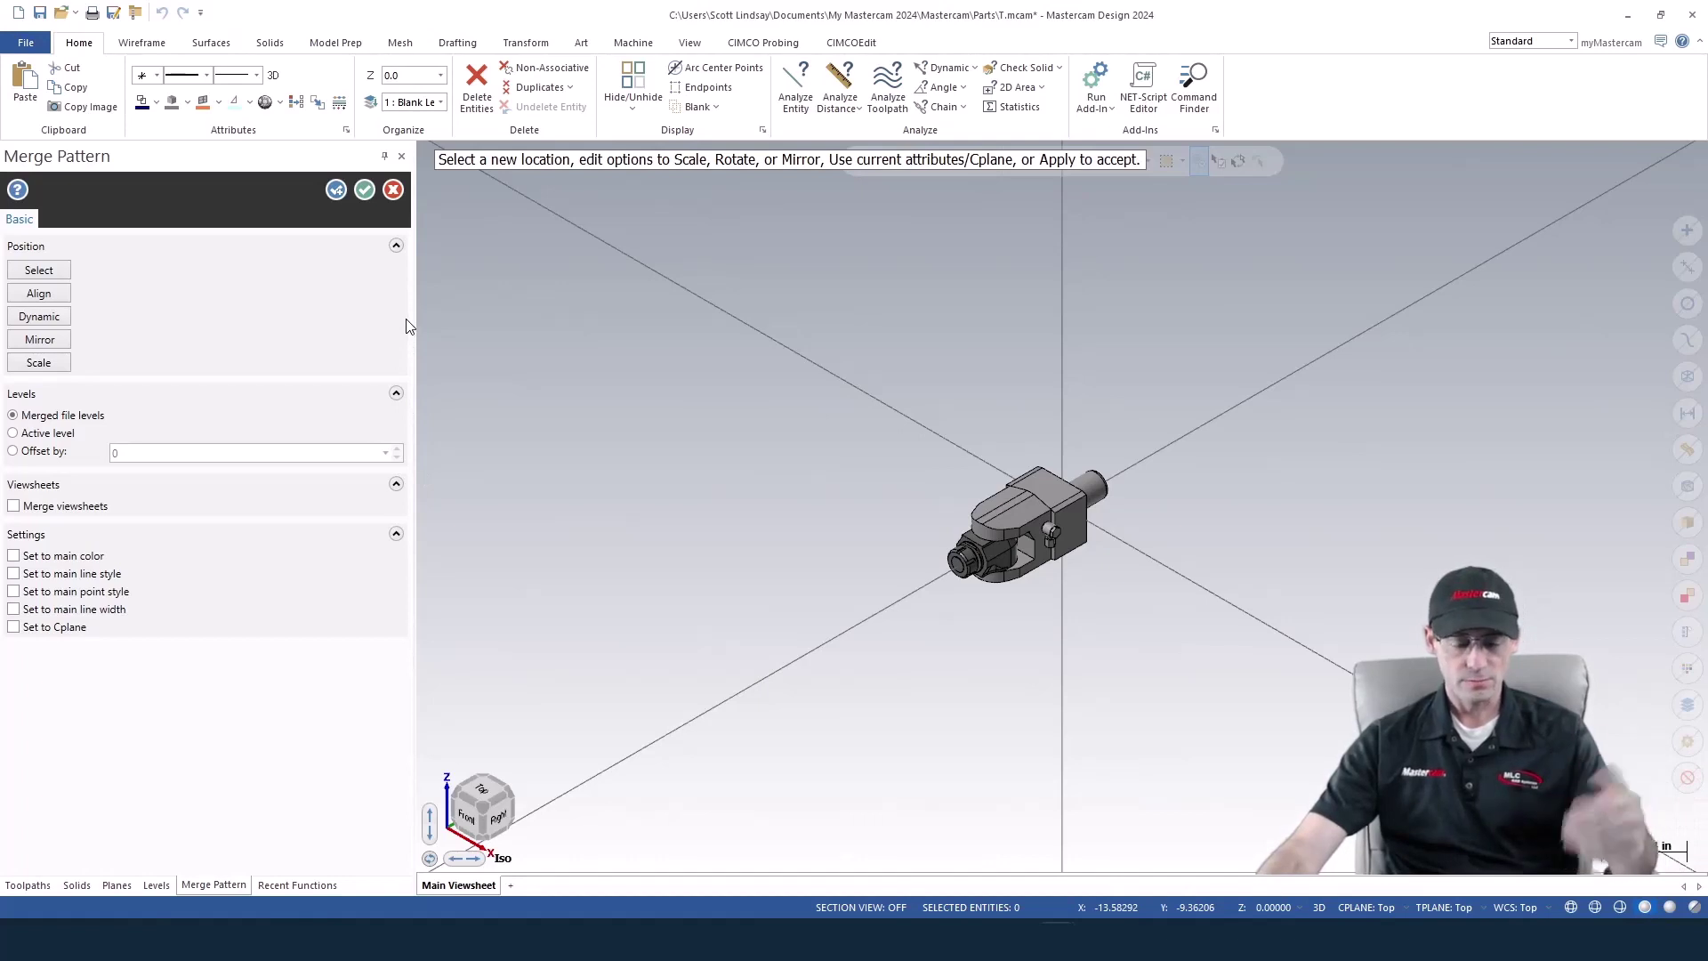
click(363, 192)
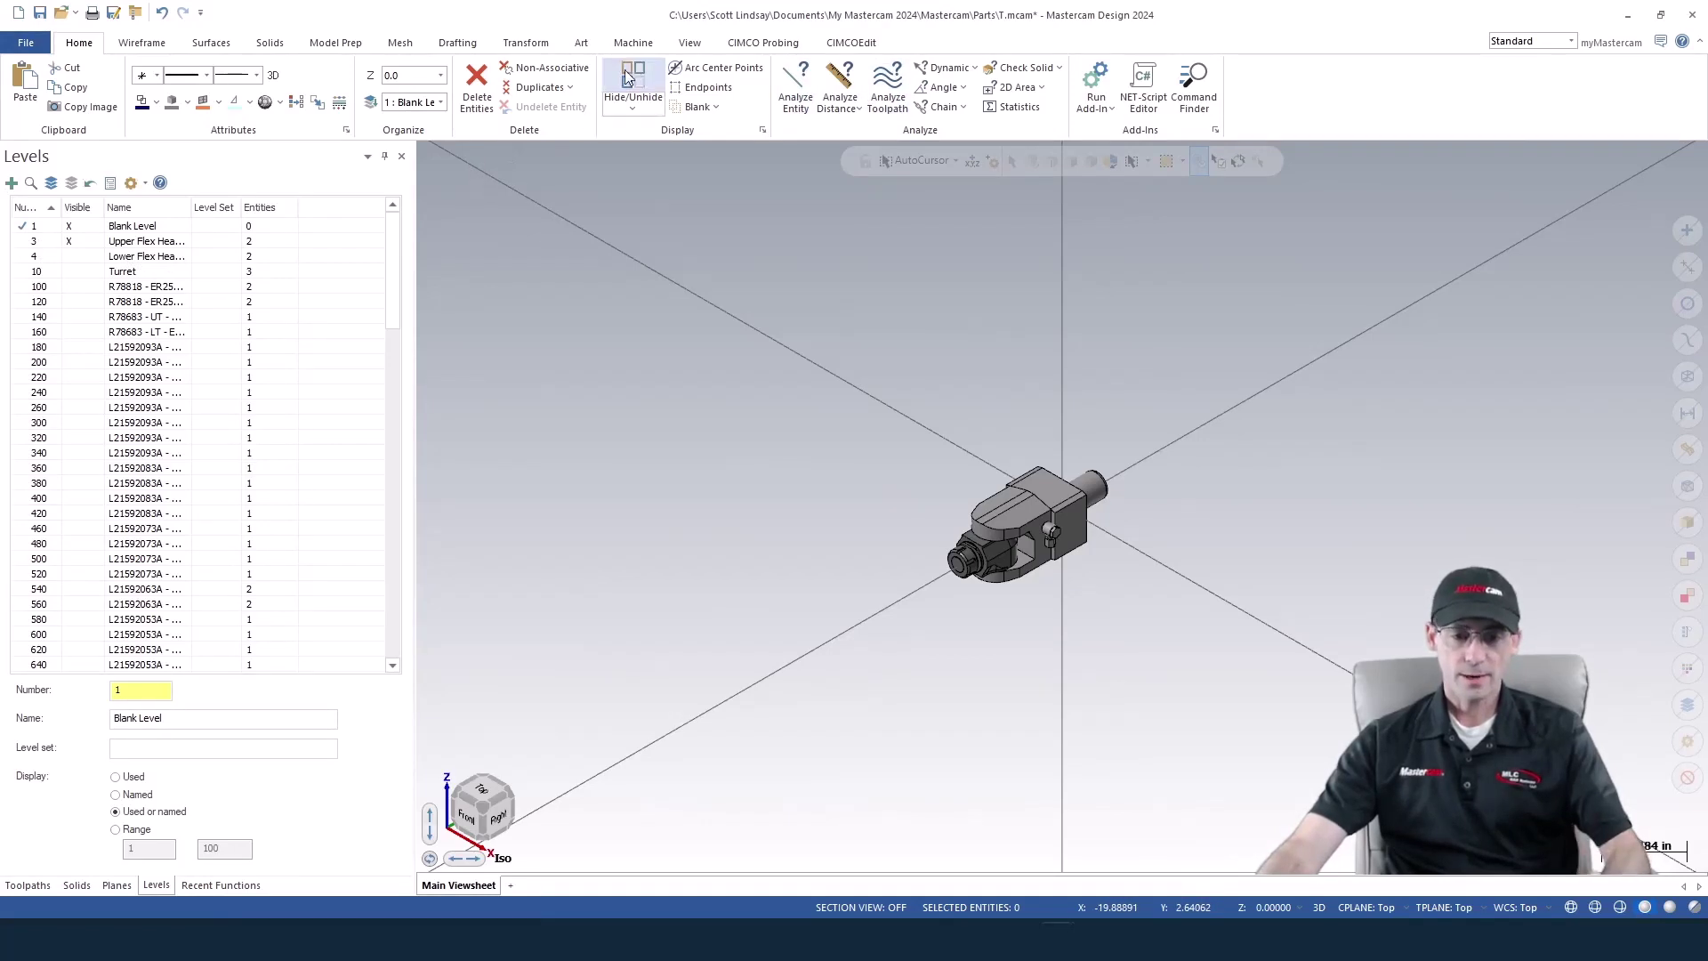
Add a Milling Tool Locator component under the Upper Turret in the machine definition
click(638, 43)
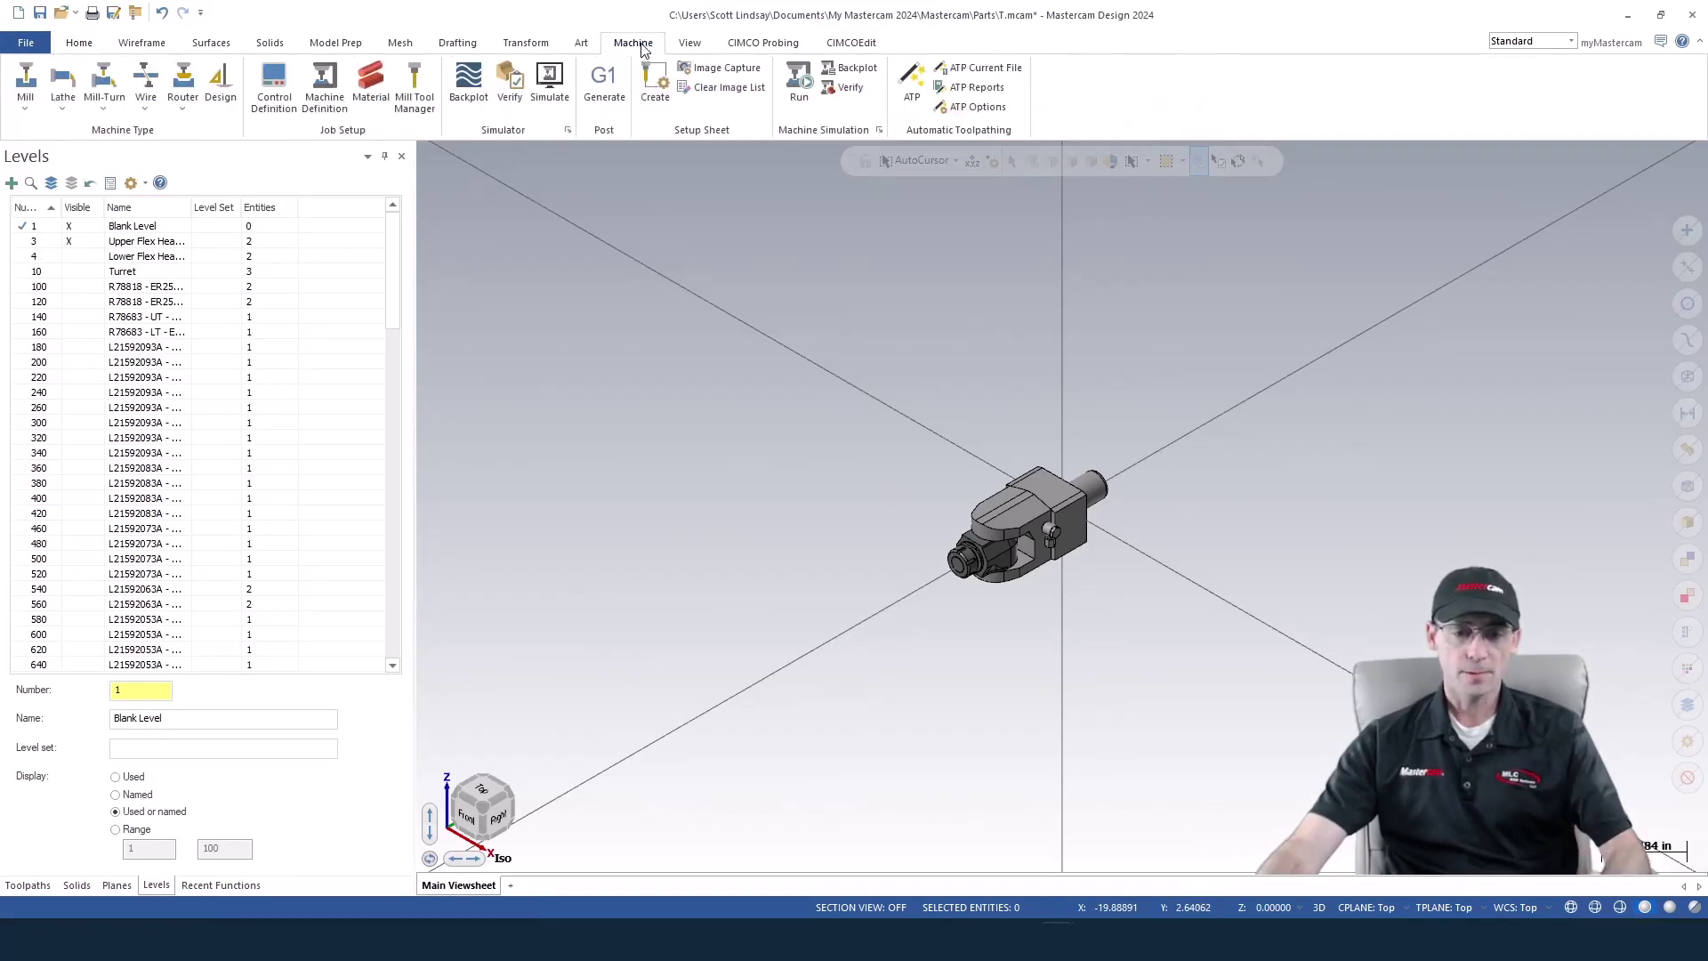
click(334, 88)
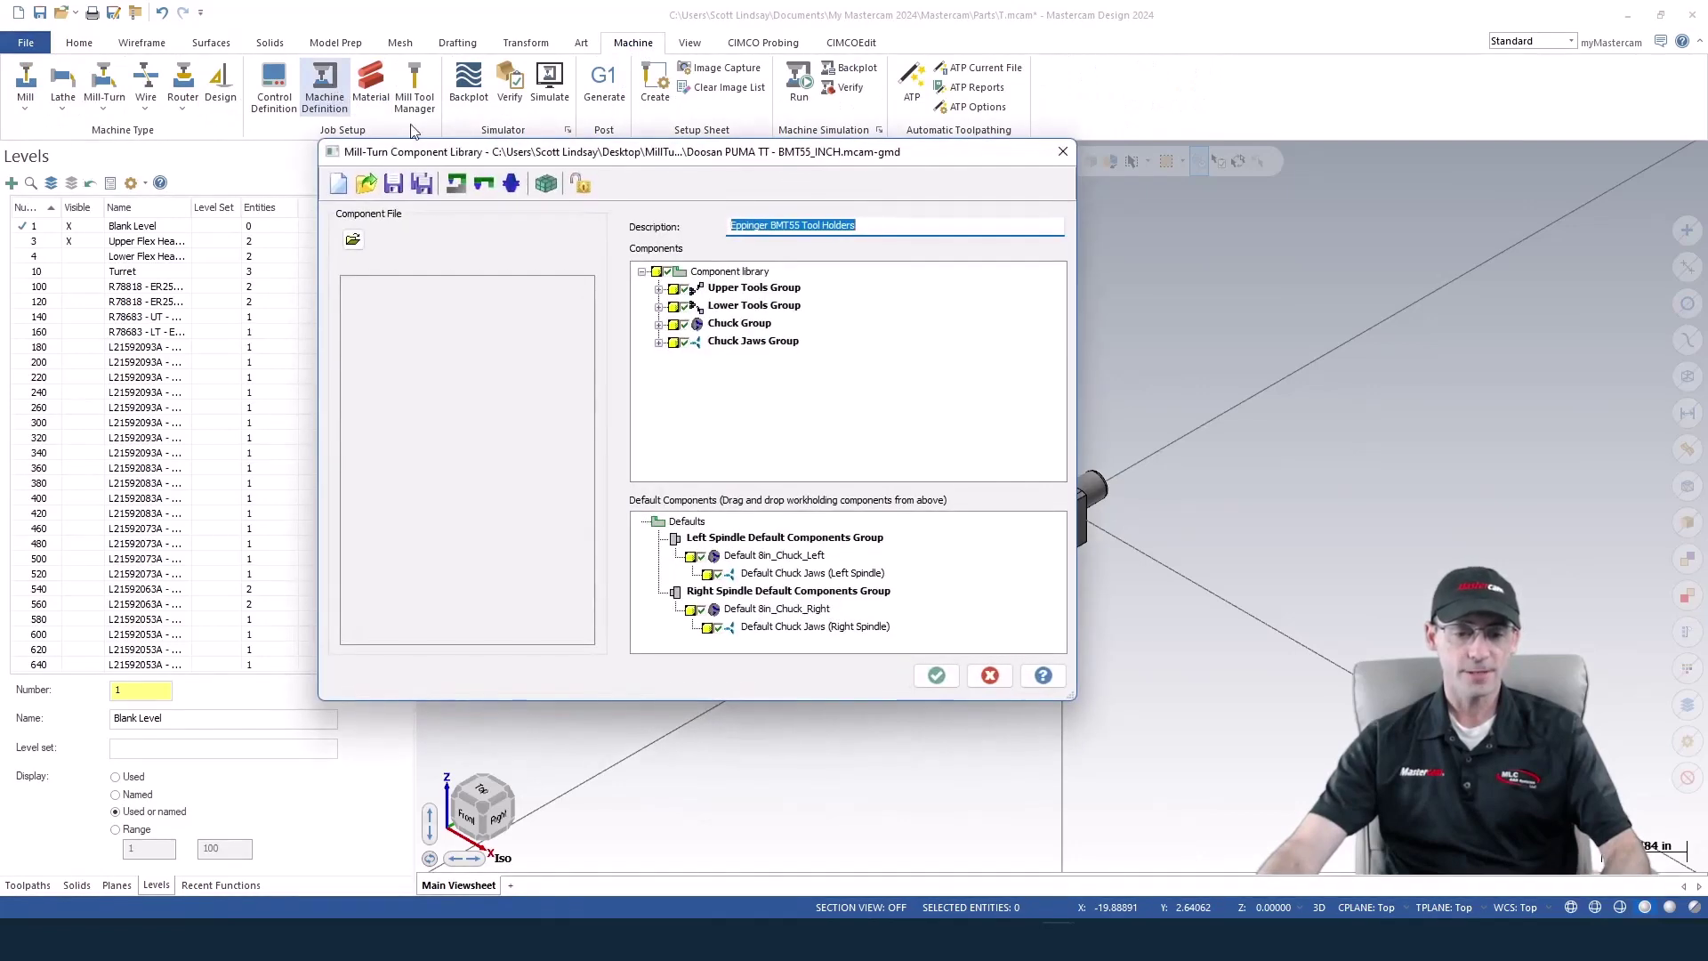
click(659, 289)
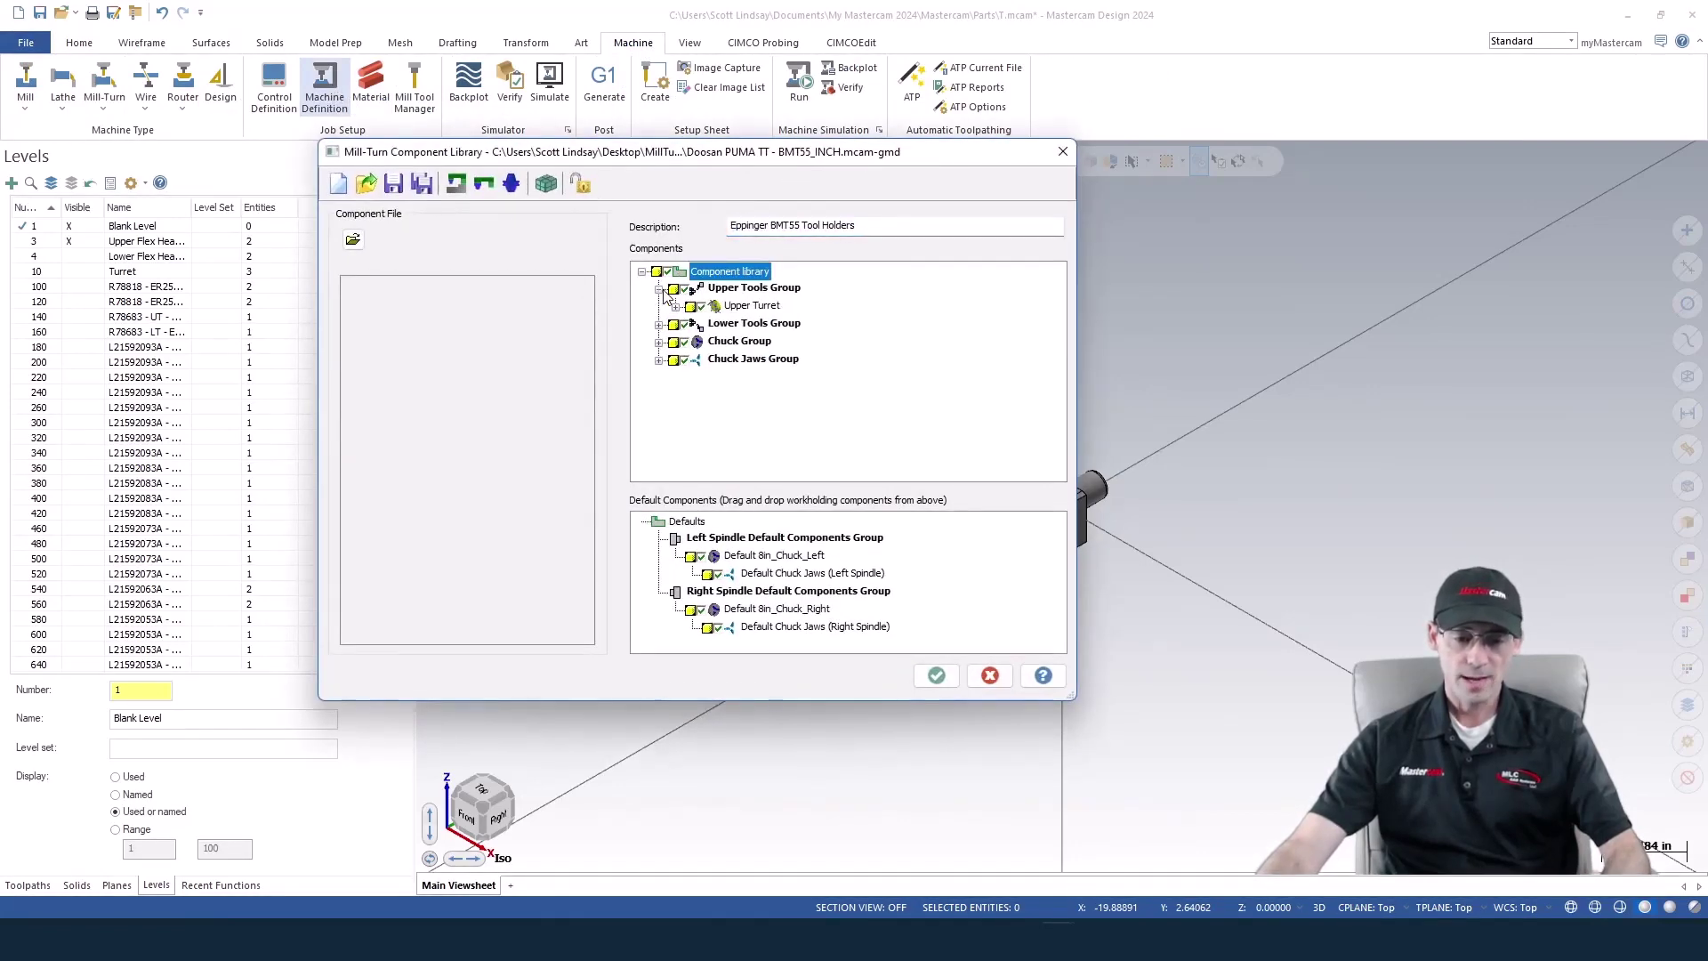
right_click(757, 312)
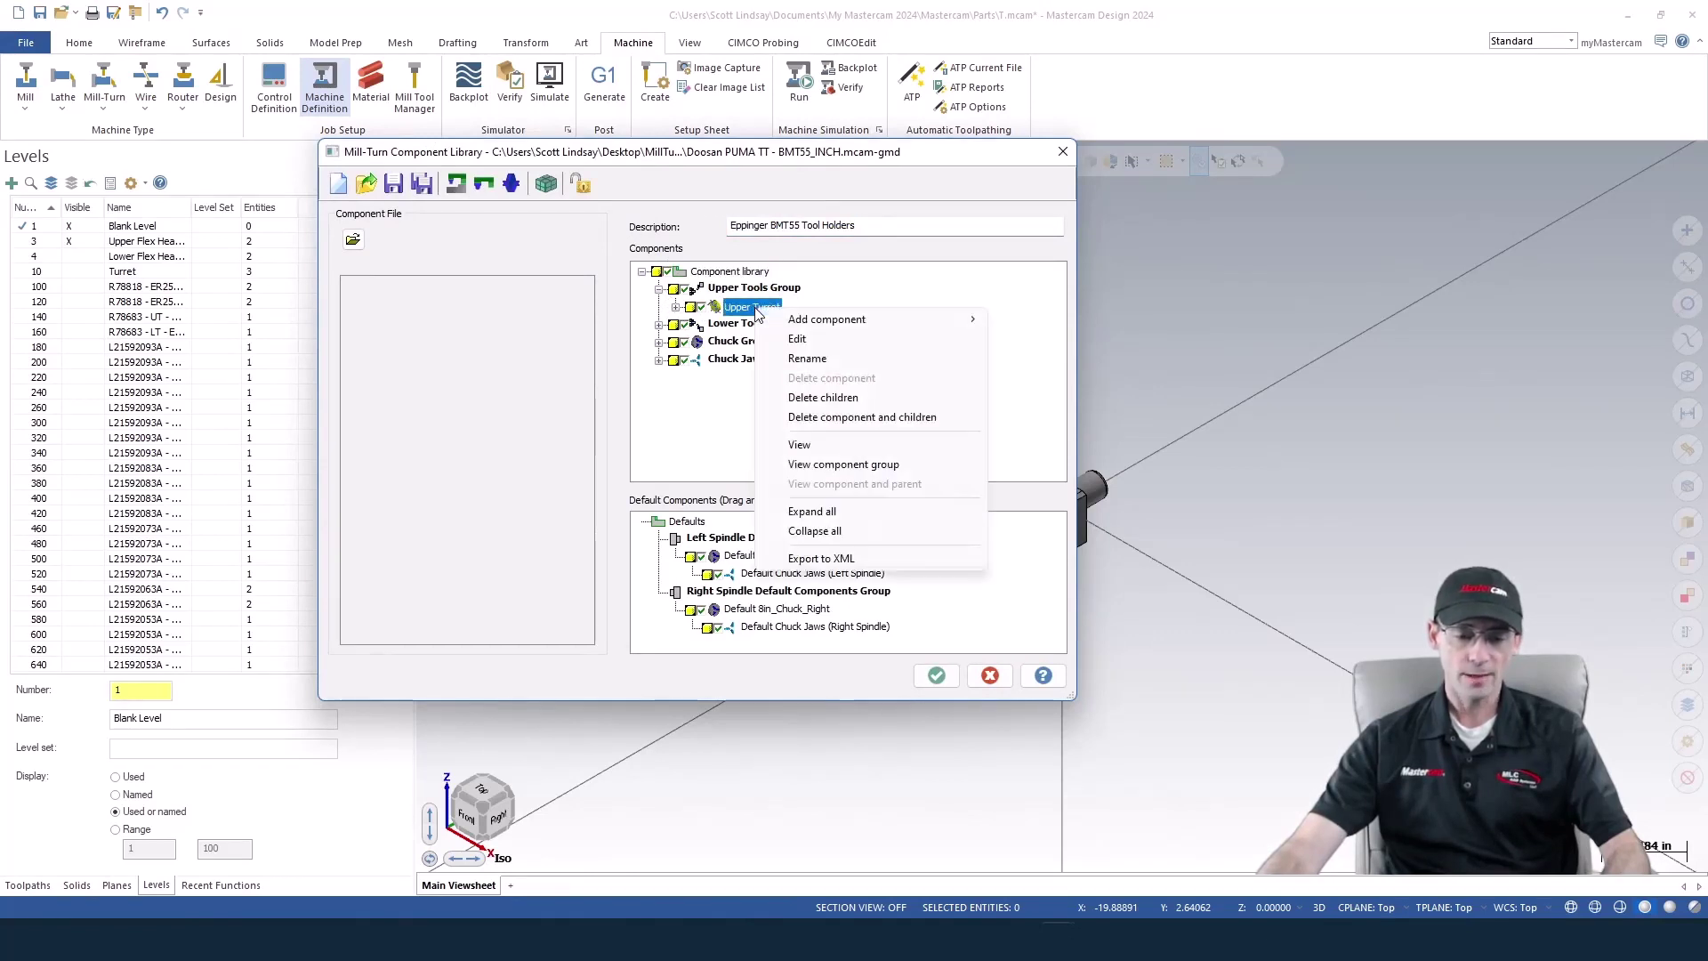
mouse_move(843, 327)
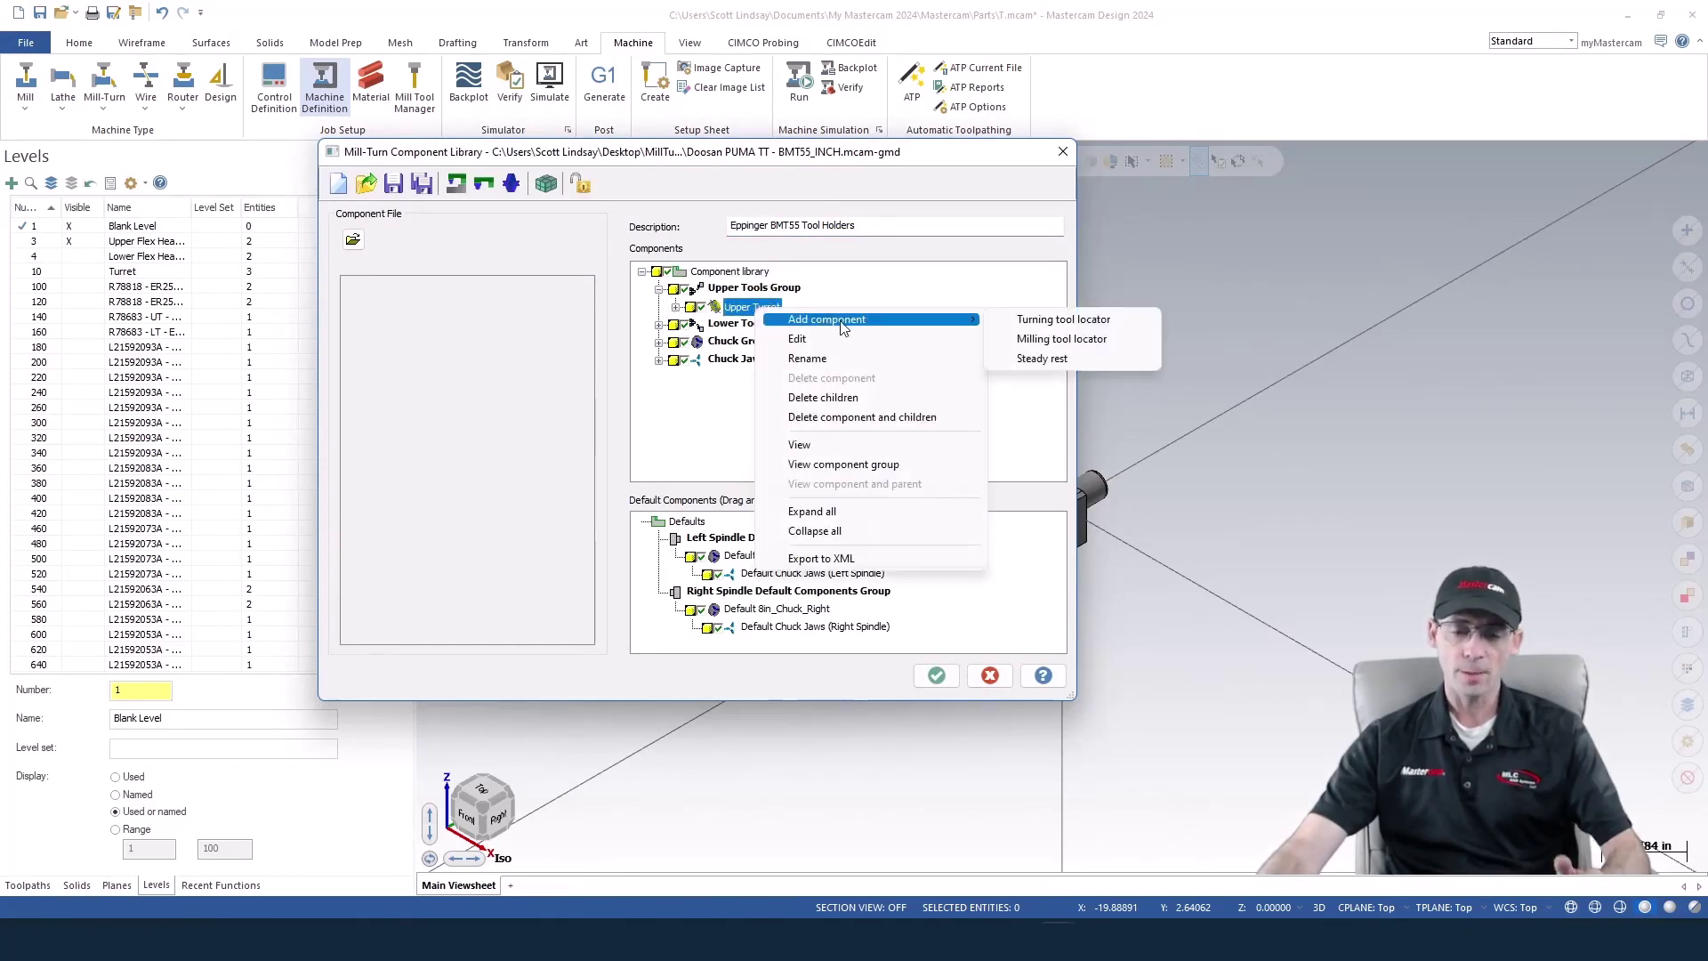
click(1044, 340)
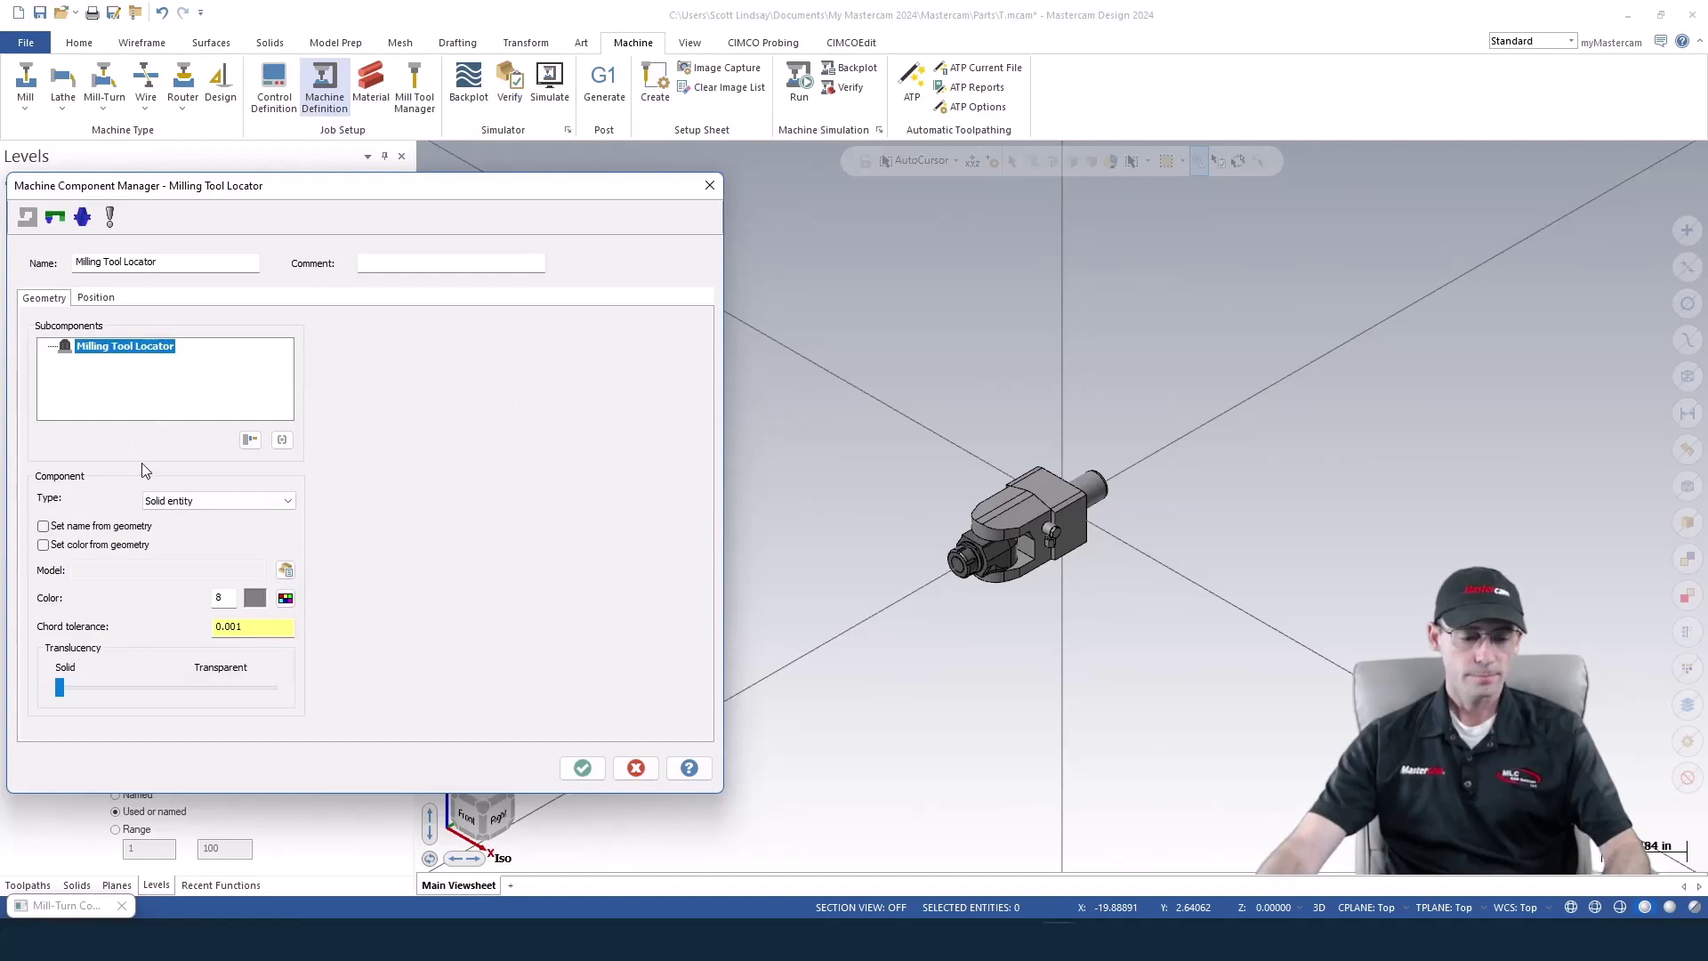
Assign the flex head solid as the locator's geometry and add a Barrel subcomponent
drag(169, 264, 23, 318)
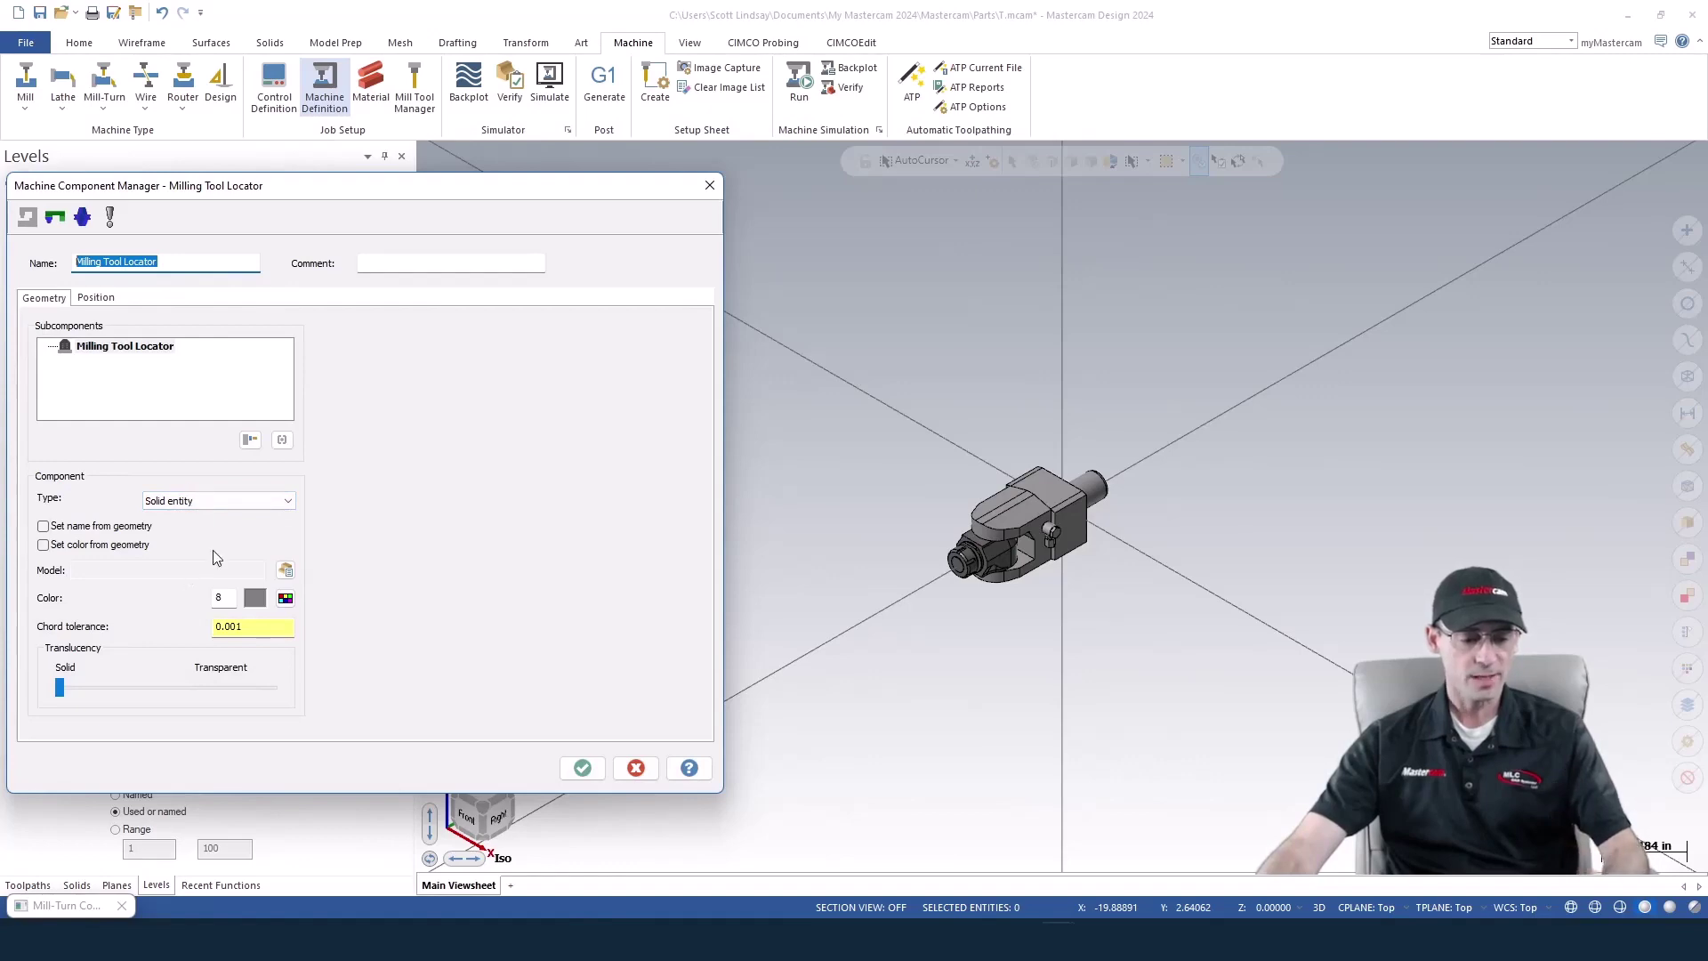
click(286, 570)
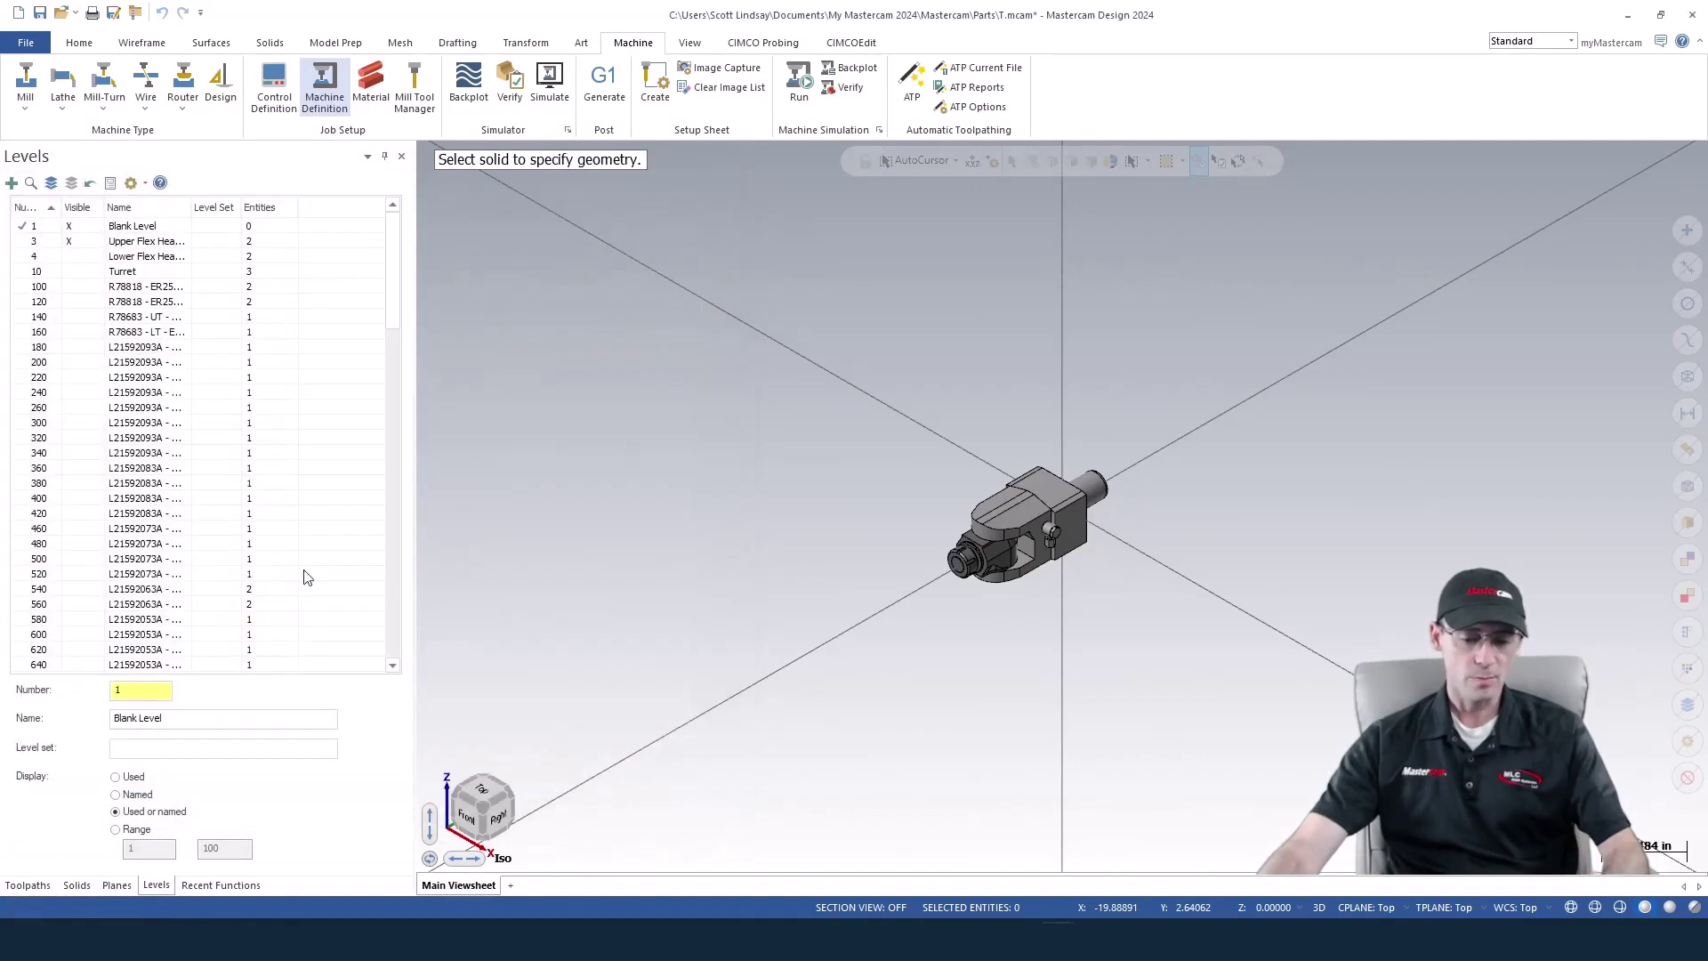
click(1054, 509)
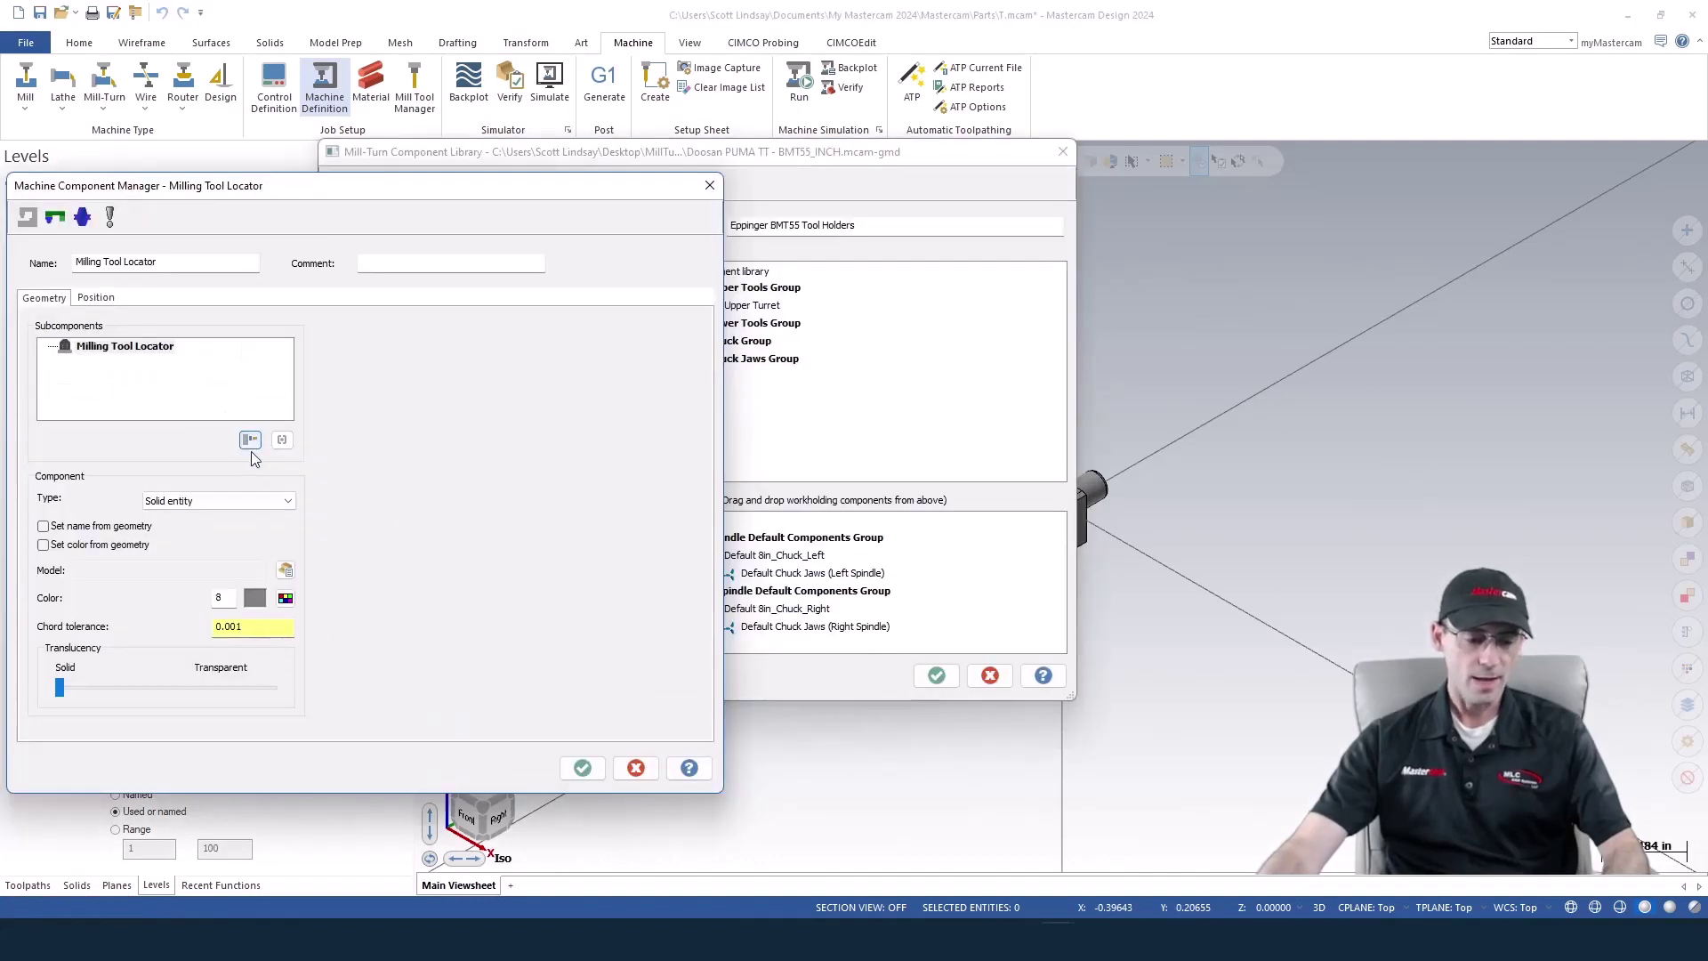
click(250, 440)
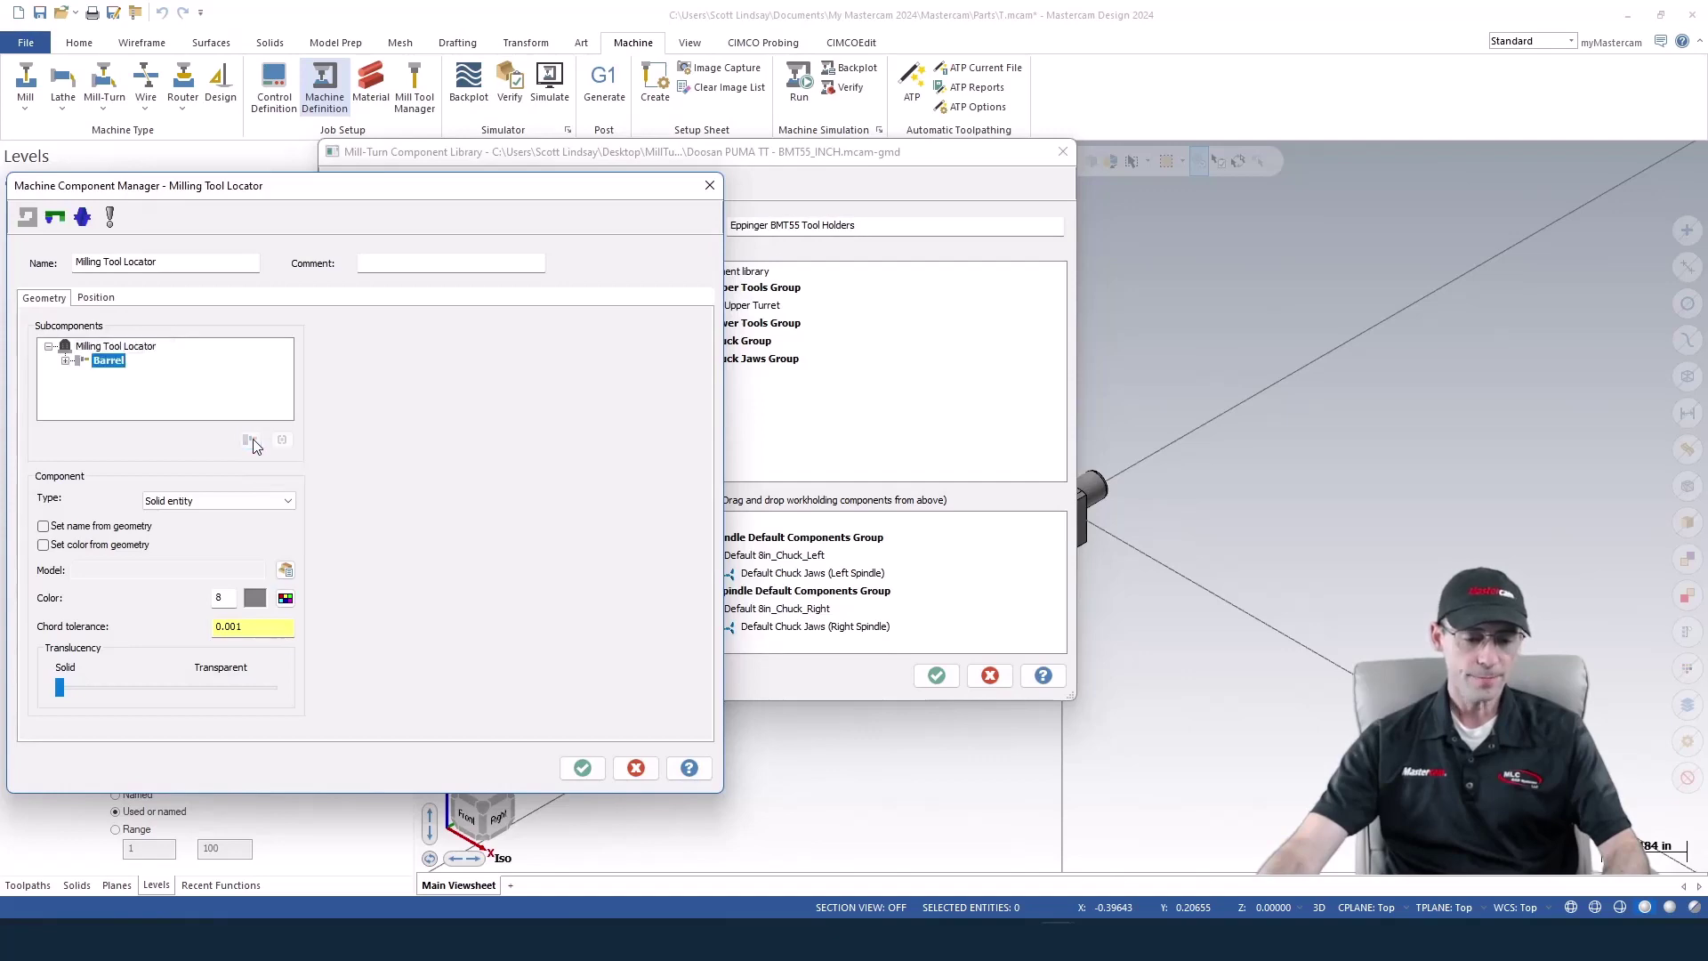
Give the Barrel the flex head solid, pivot at Y -2.362205 Z 0.541336, and ±90° travel at 0.001 resolution
click(285, 569)
click(1000, 564)
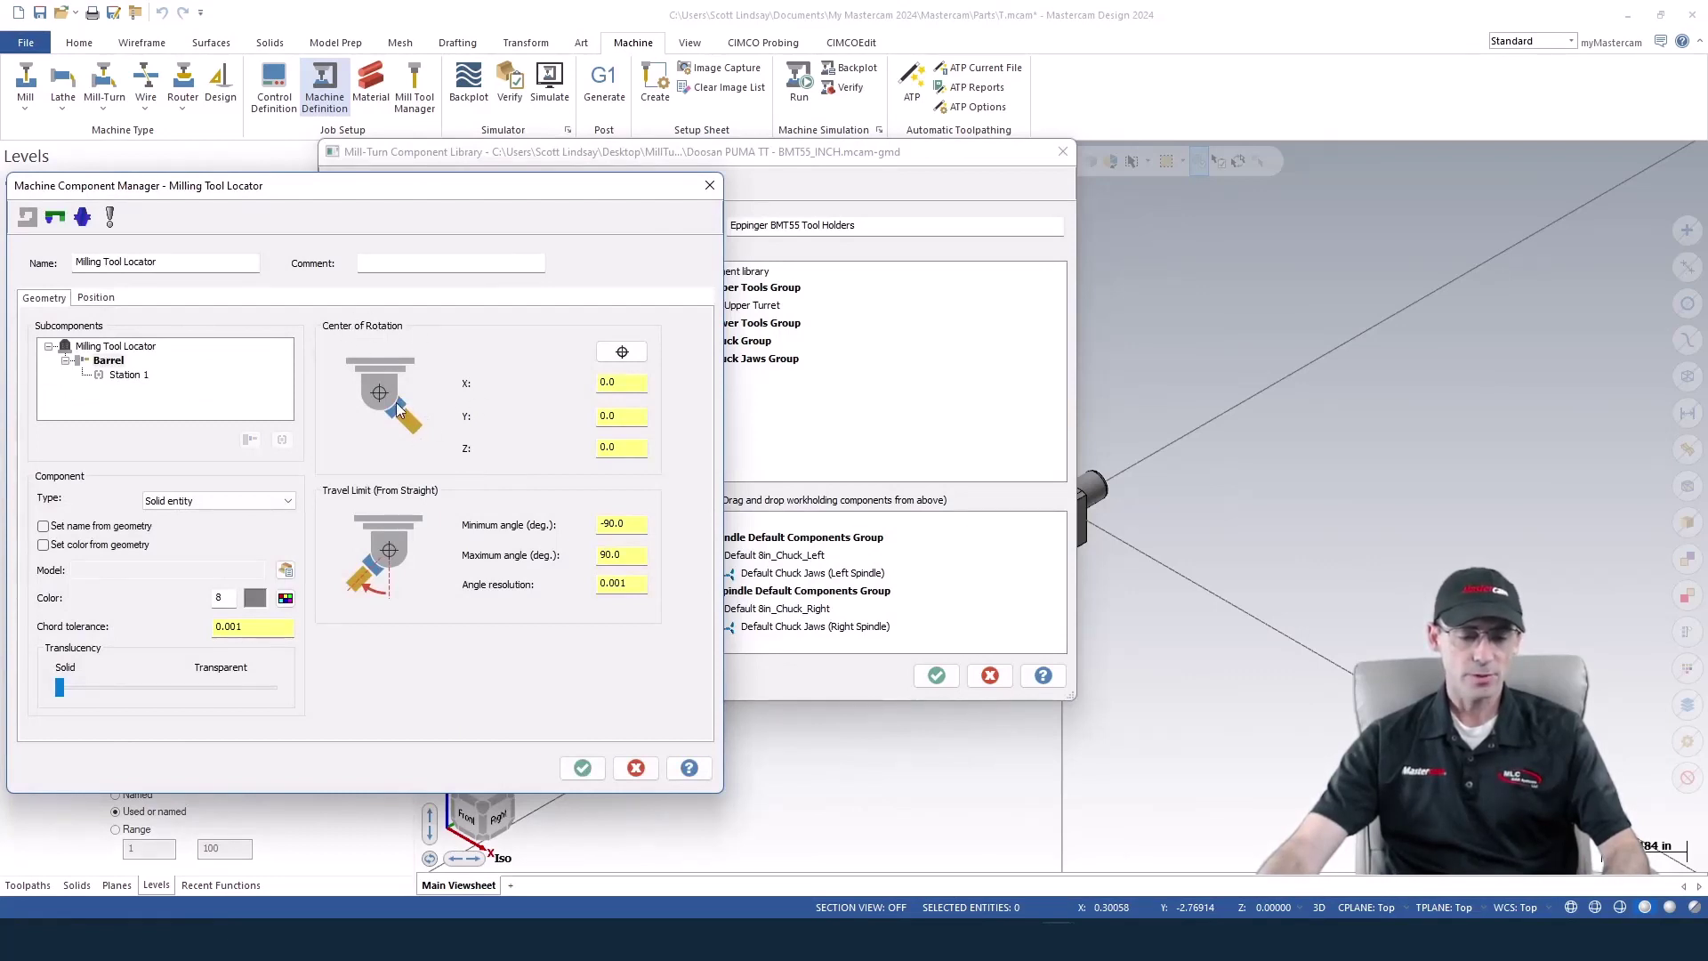
click(621, 352)
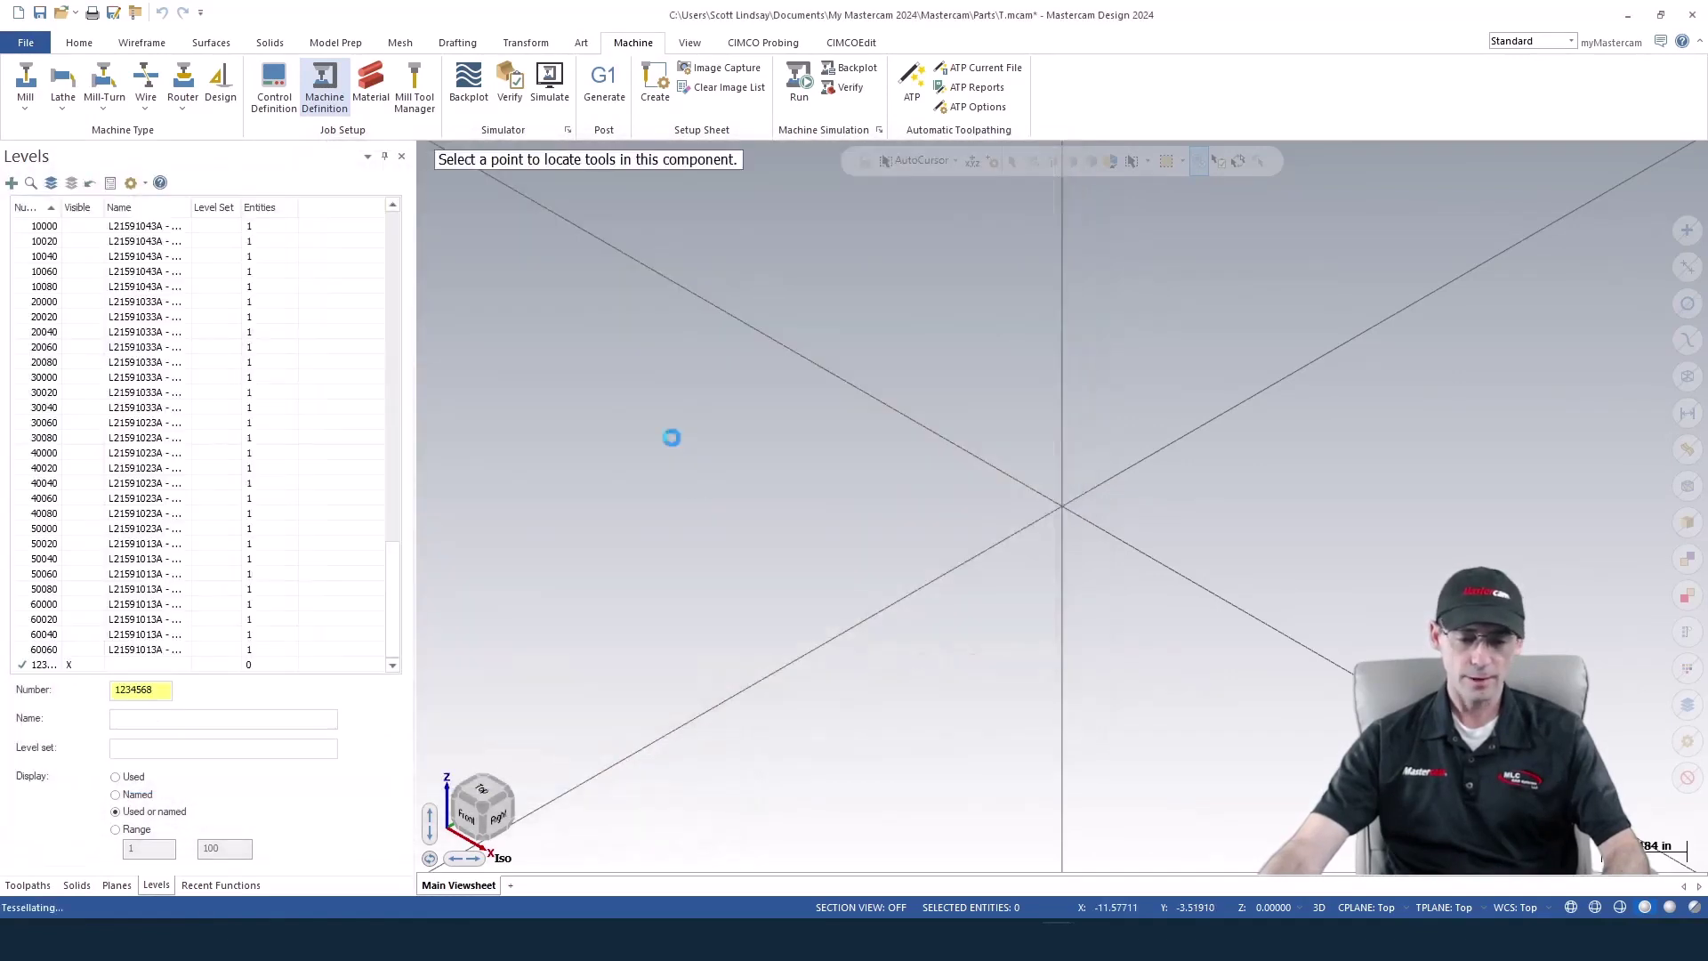
middle_drag(1037, 563, 1035, 489)
scroll(978, 515, up, 5)
click(1035, 485)
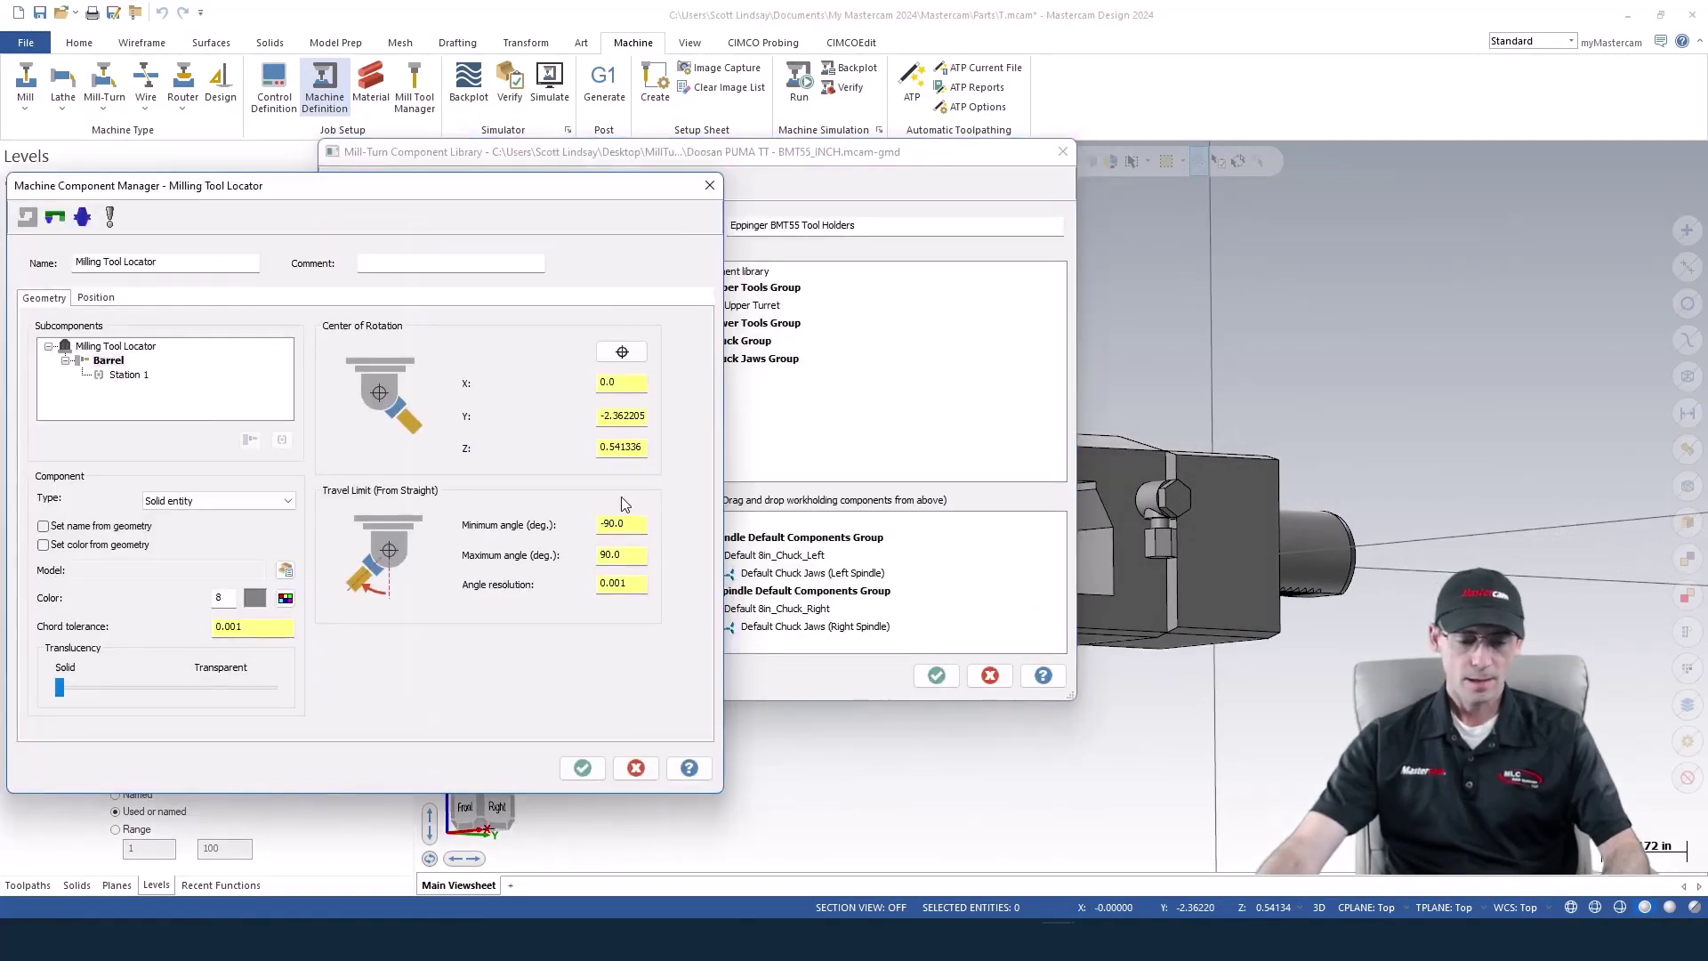
click(629, 523)
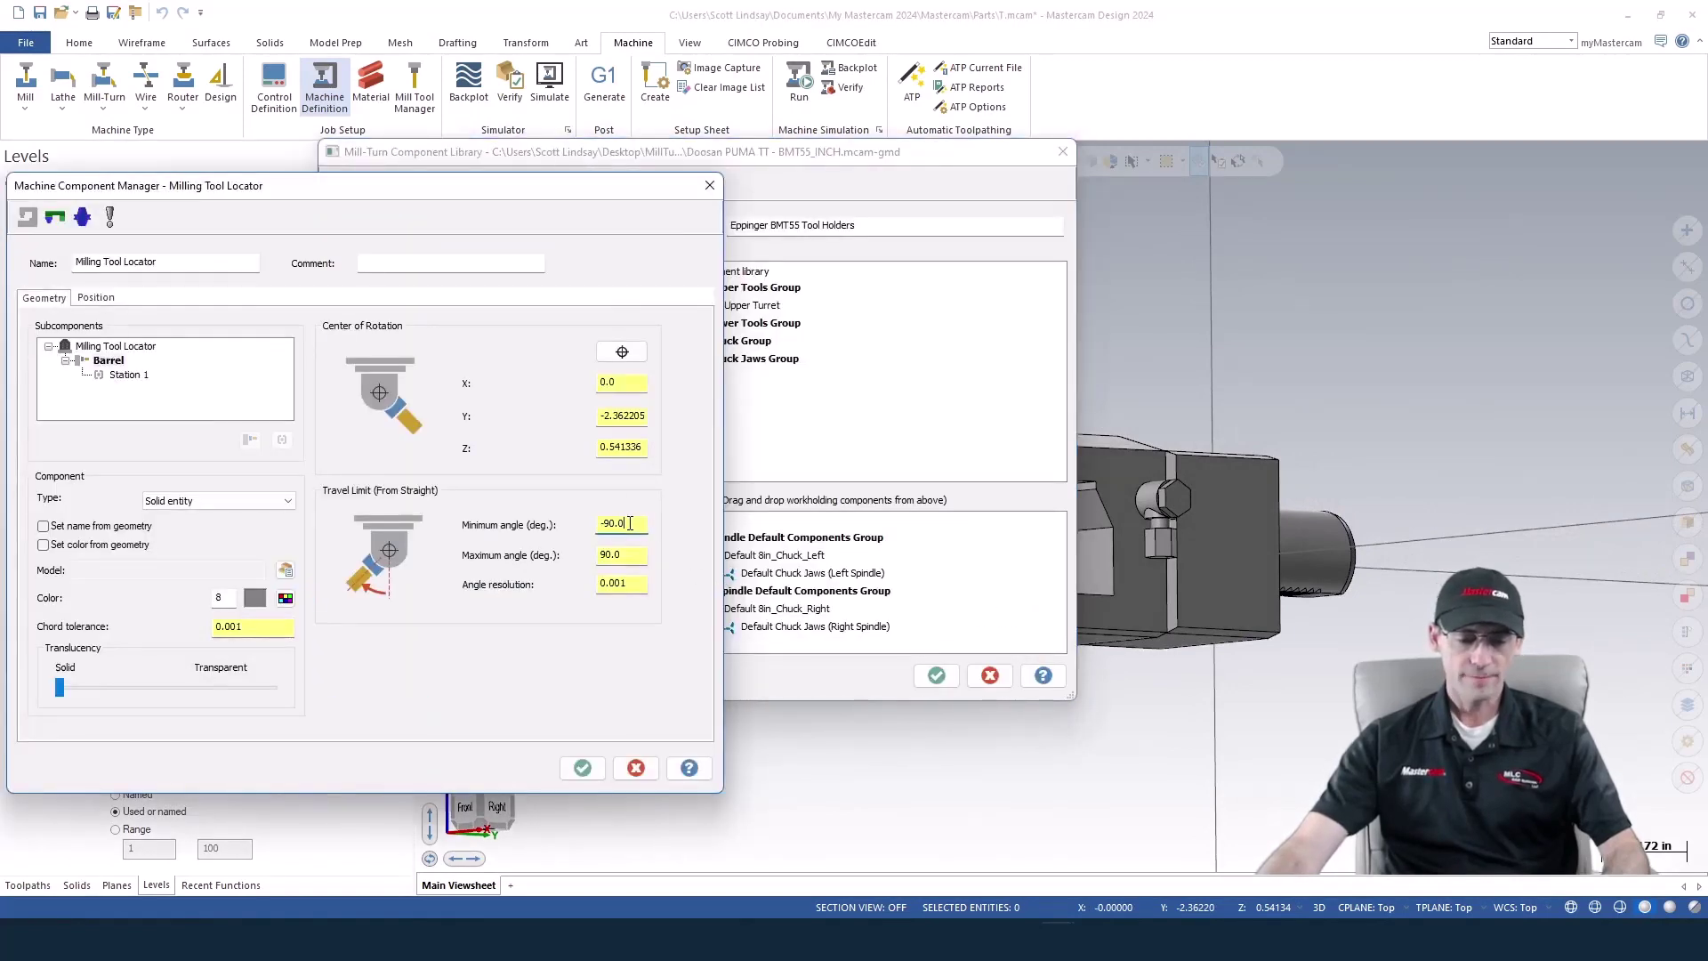
click(637, 584)
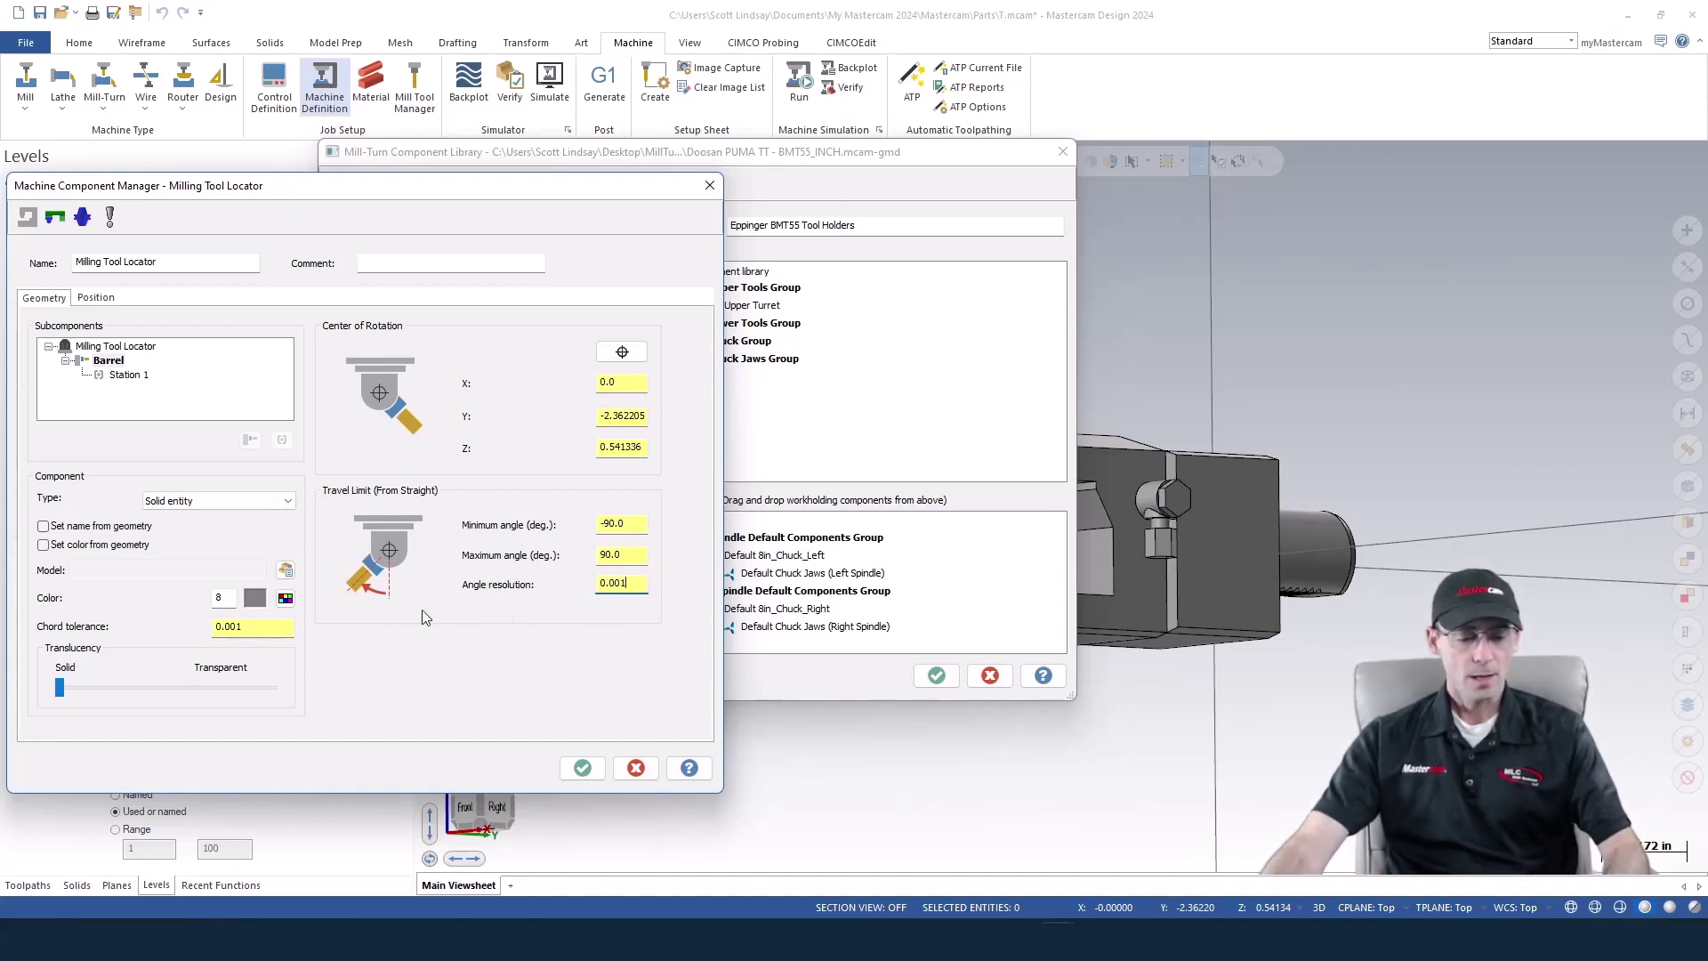
Set Station 1's tilt angle to come From operation instead of a manual value
click(134, 375)
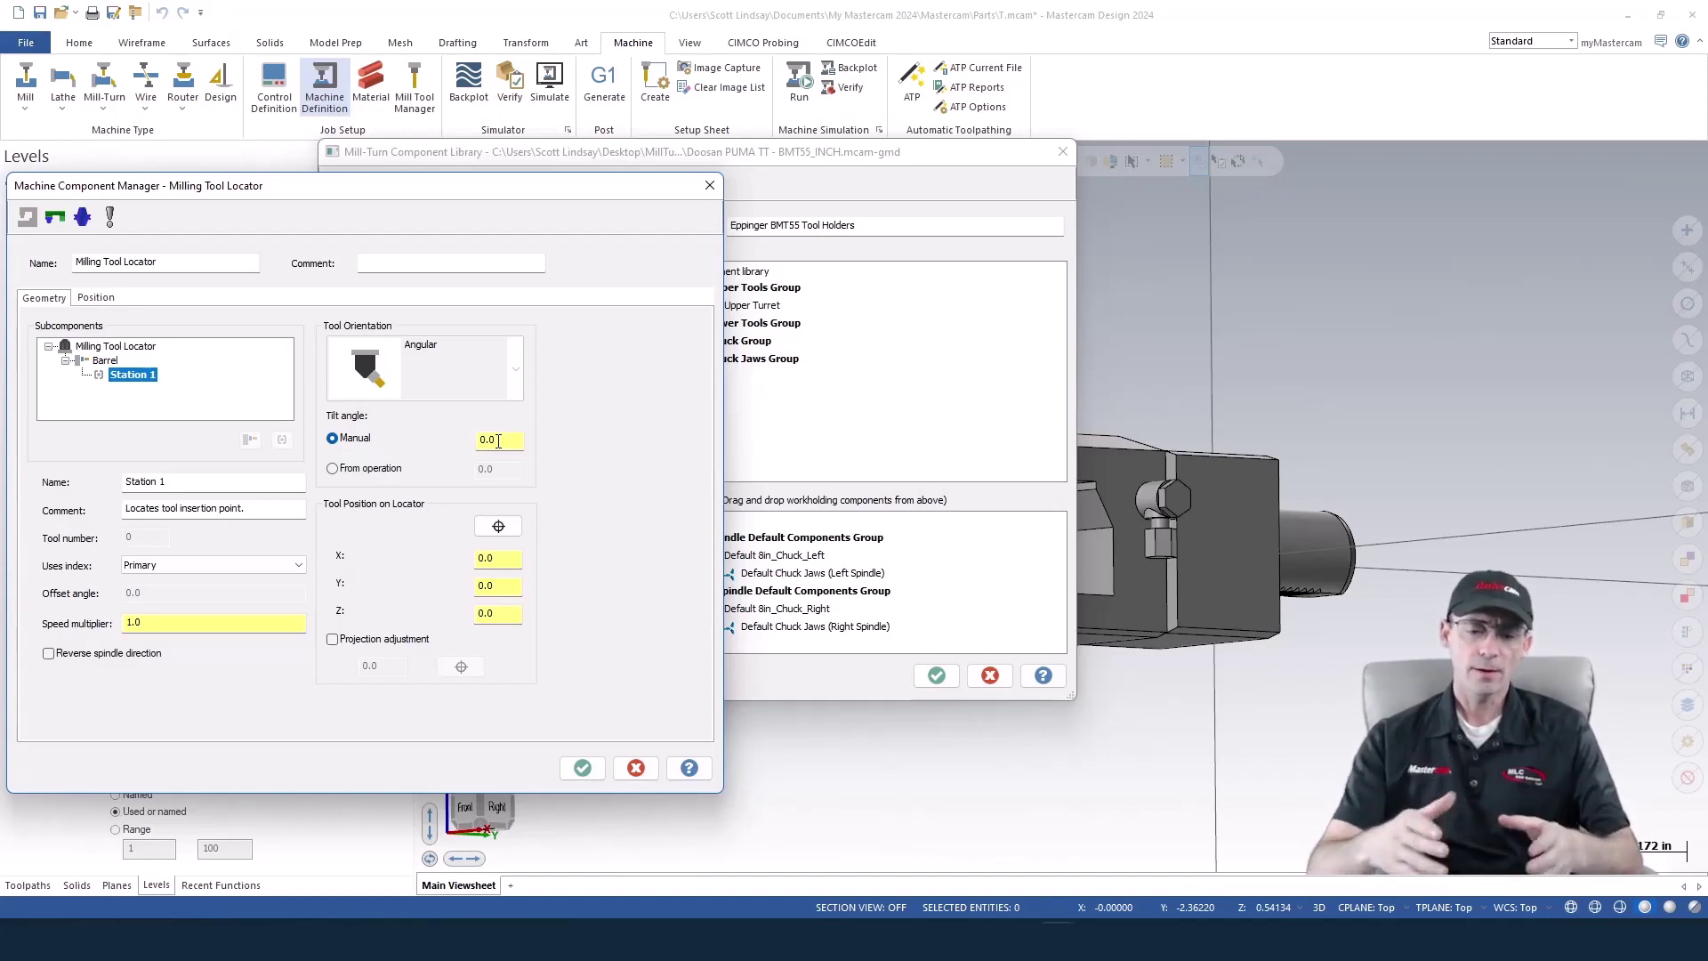
click(334, 470)
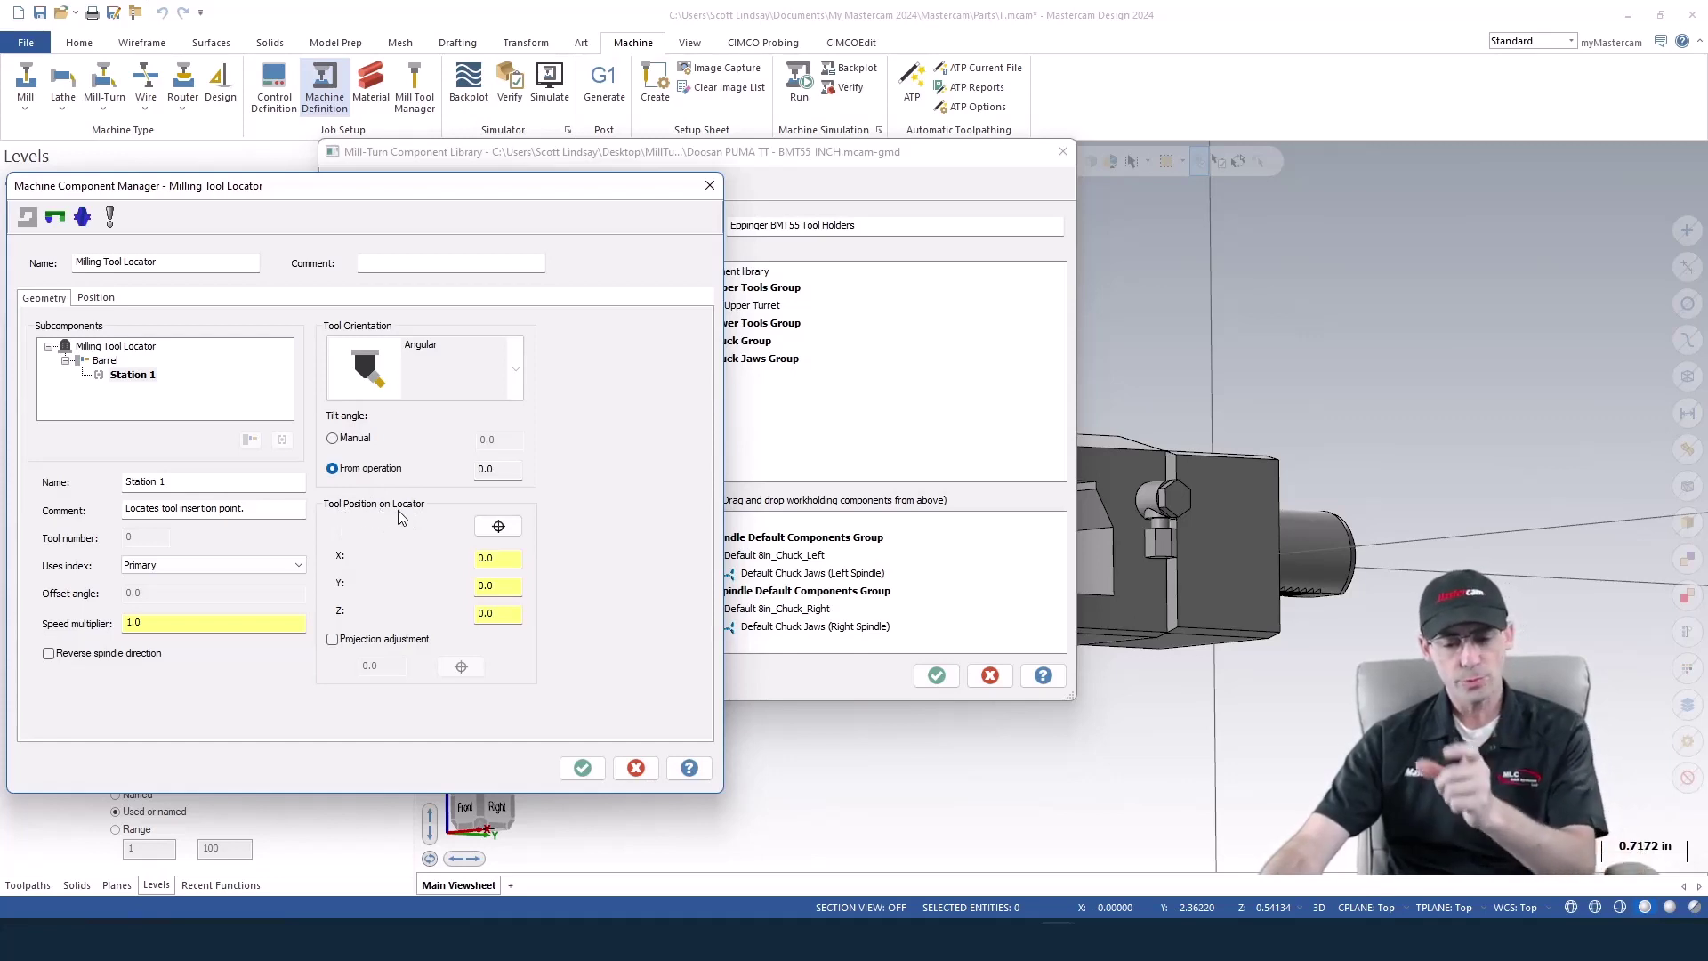
Place Station 1's tool position on the collet edge at X 0, Y -3.35689, Z 0.063974
click(498, 526)
middle_drag(736, 542, 678, 598)
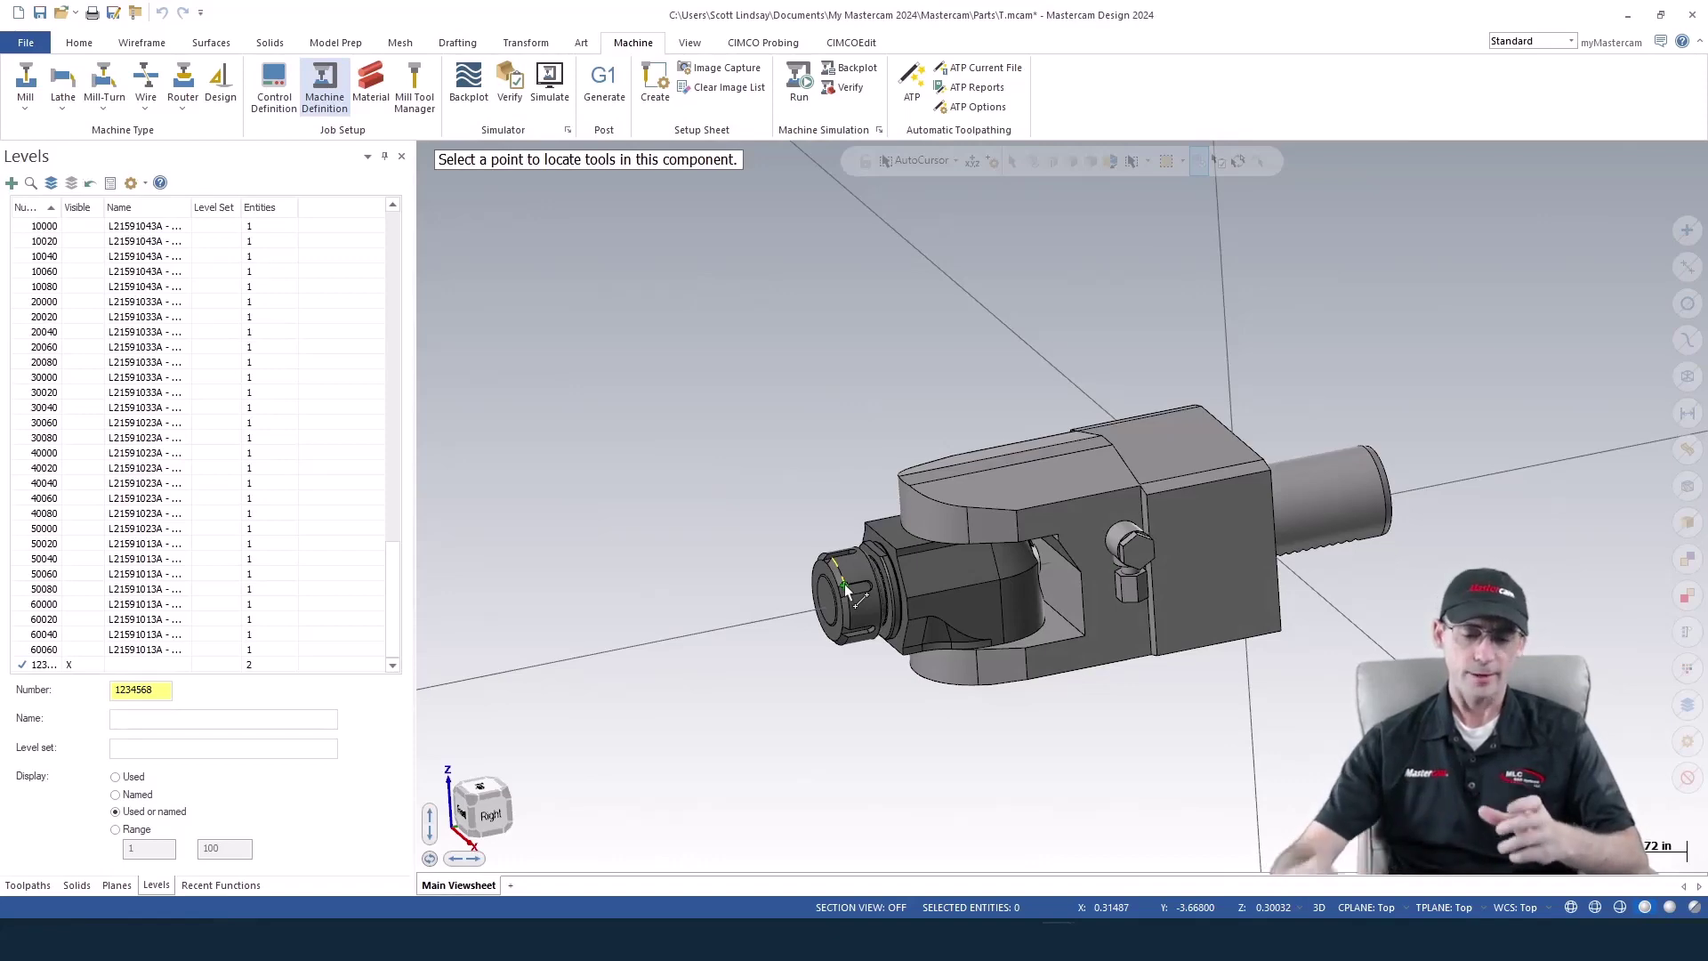
middle_drag(846, 592, 886, 633)
scroll(886, 622, up, 4)
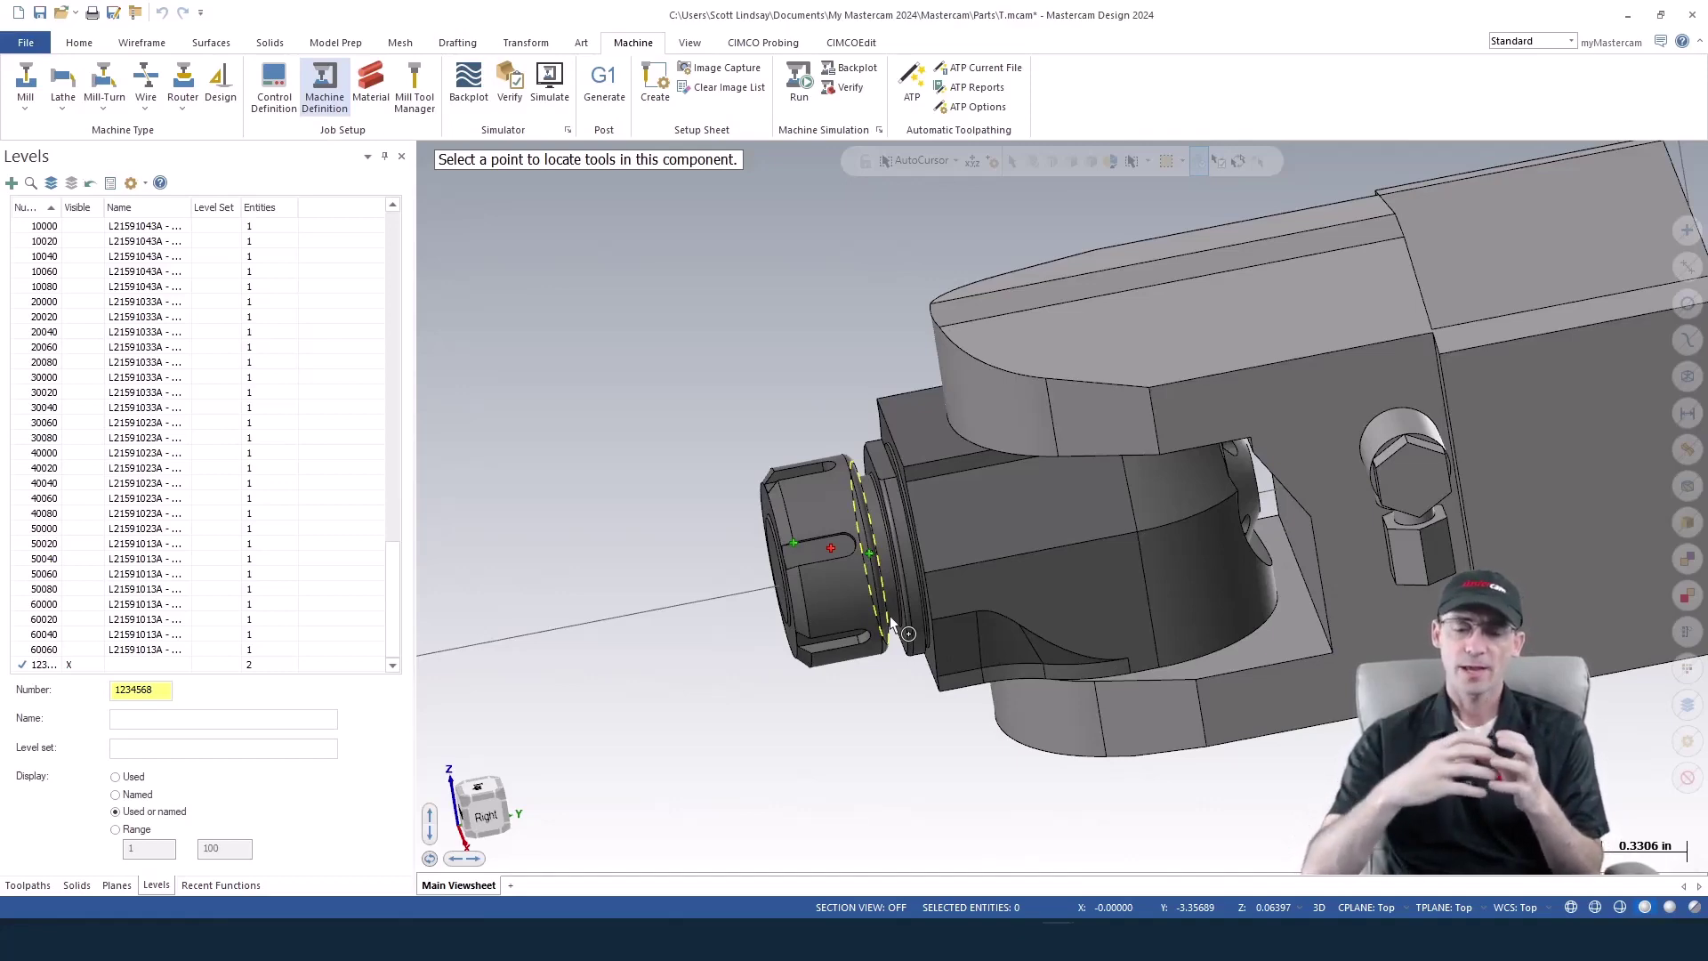
middle_drag(882, 606, 840, 533)
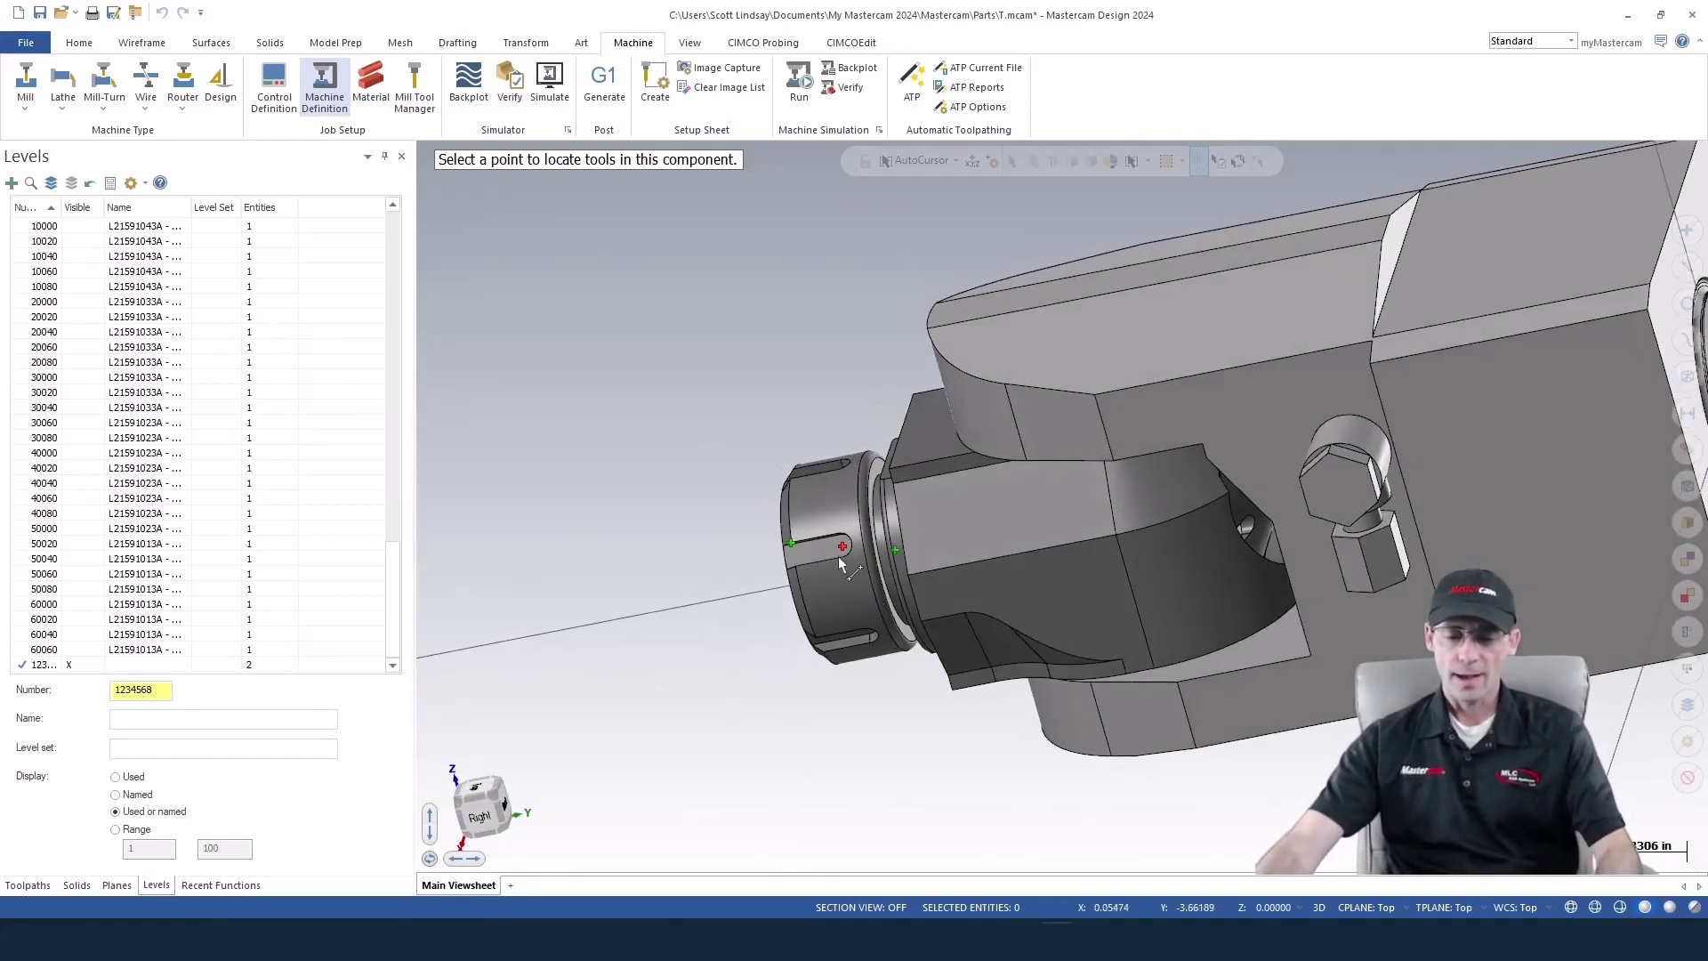
click(878, 468)
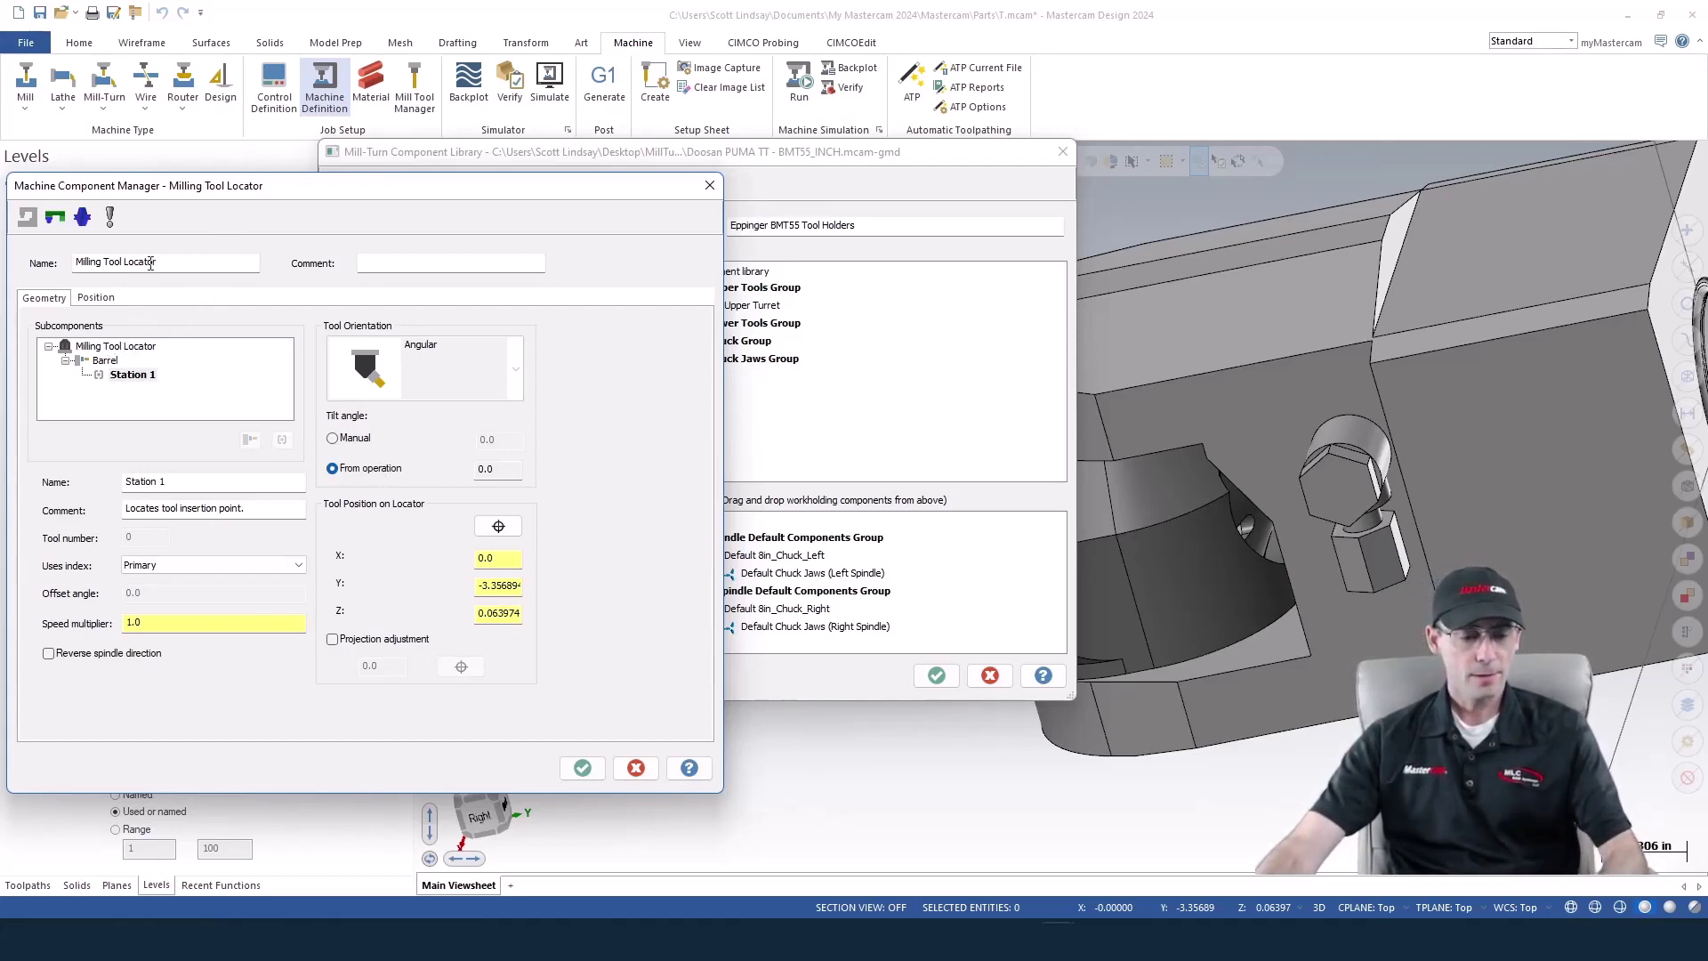
Rename the locator 'UT Milling Flex Head From Op', accept it, and save the component library
drag(160, 261, 75, 263)
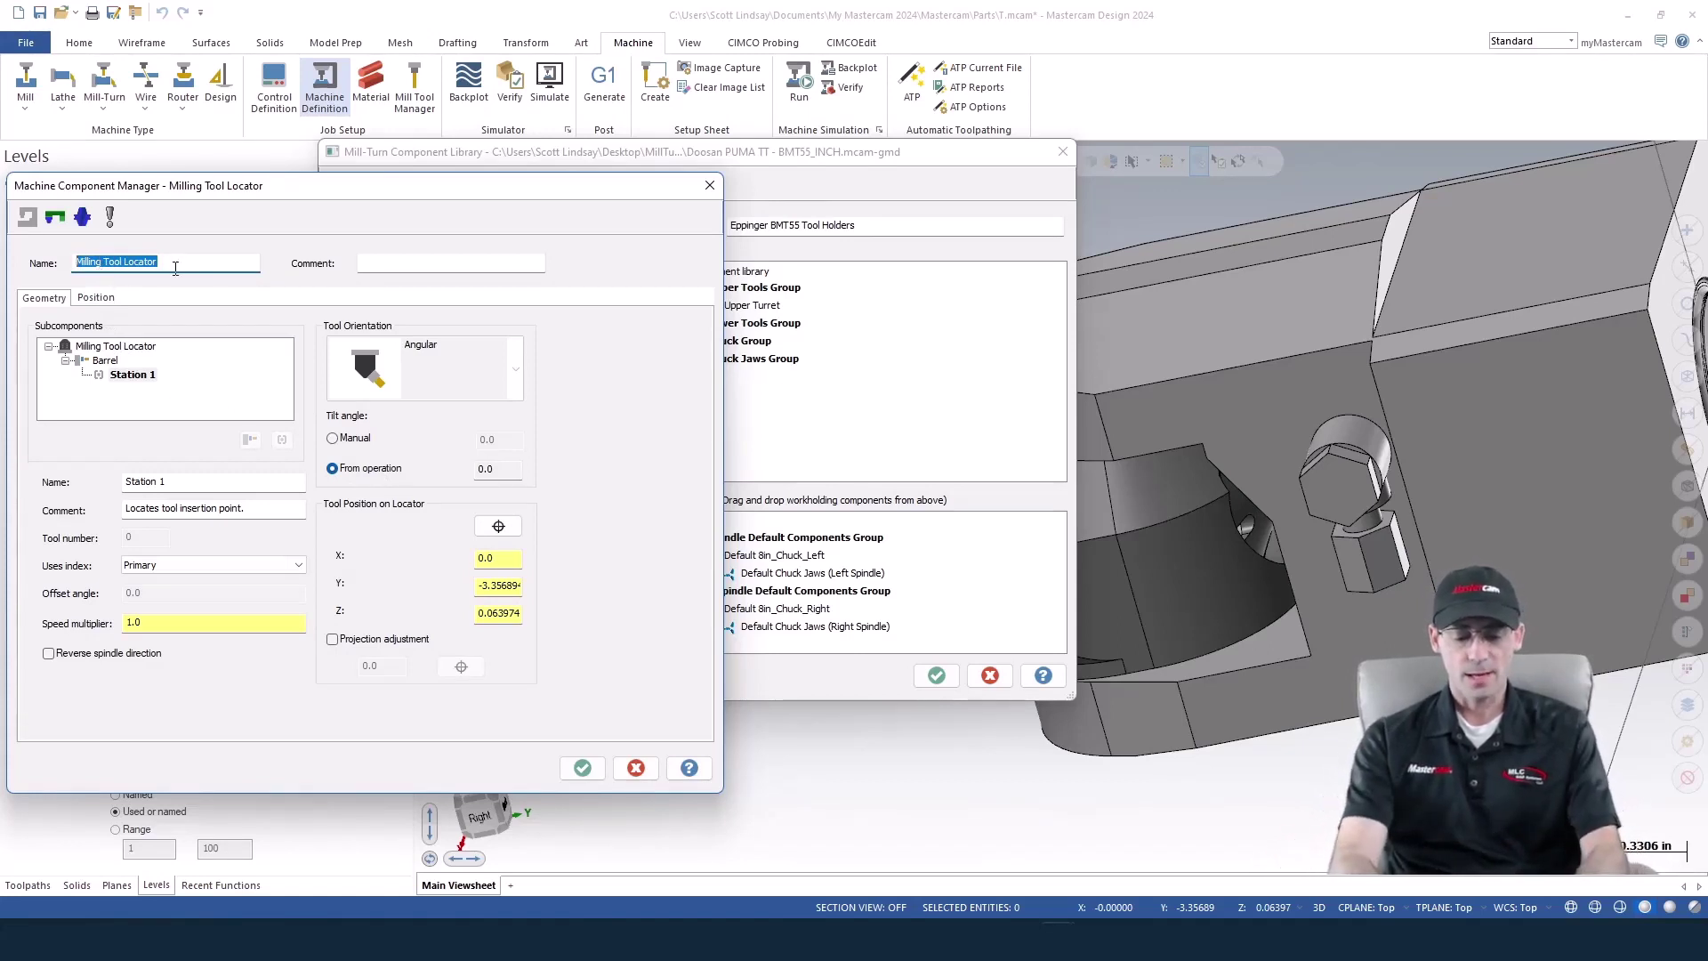
text(UT)
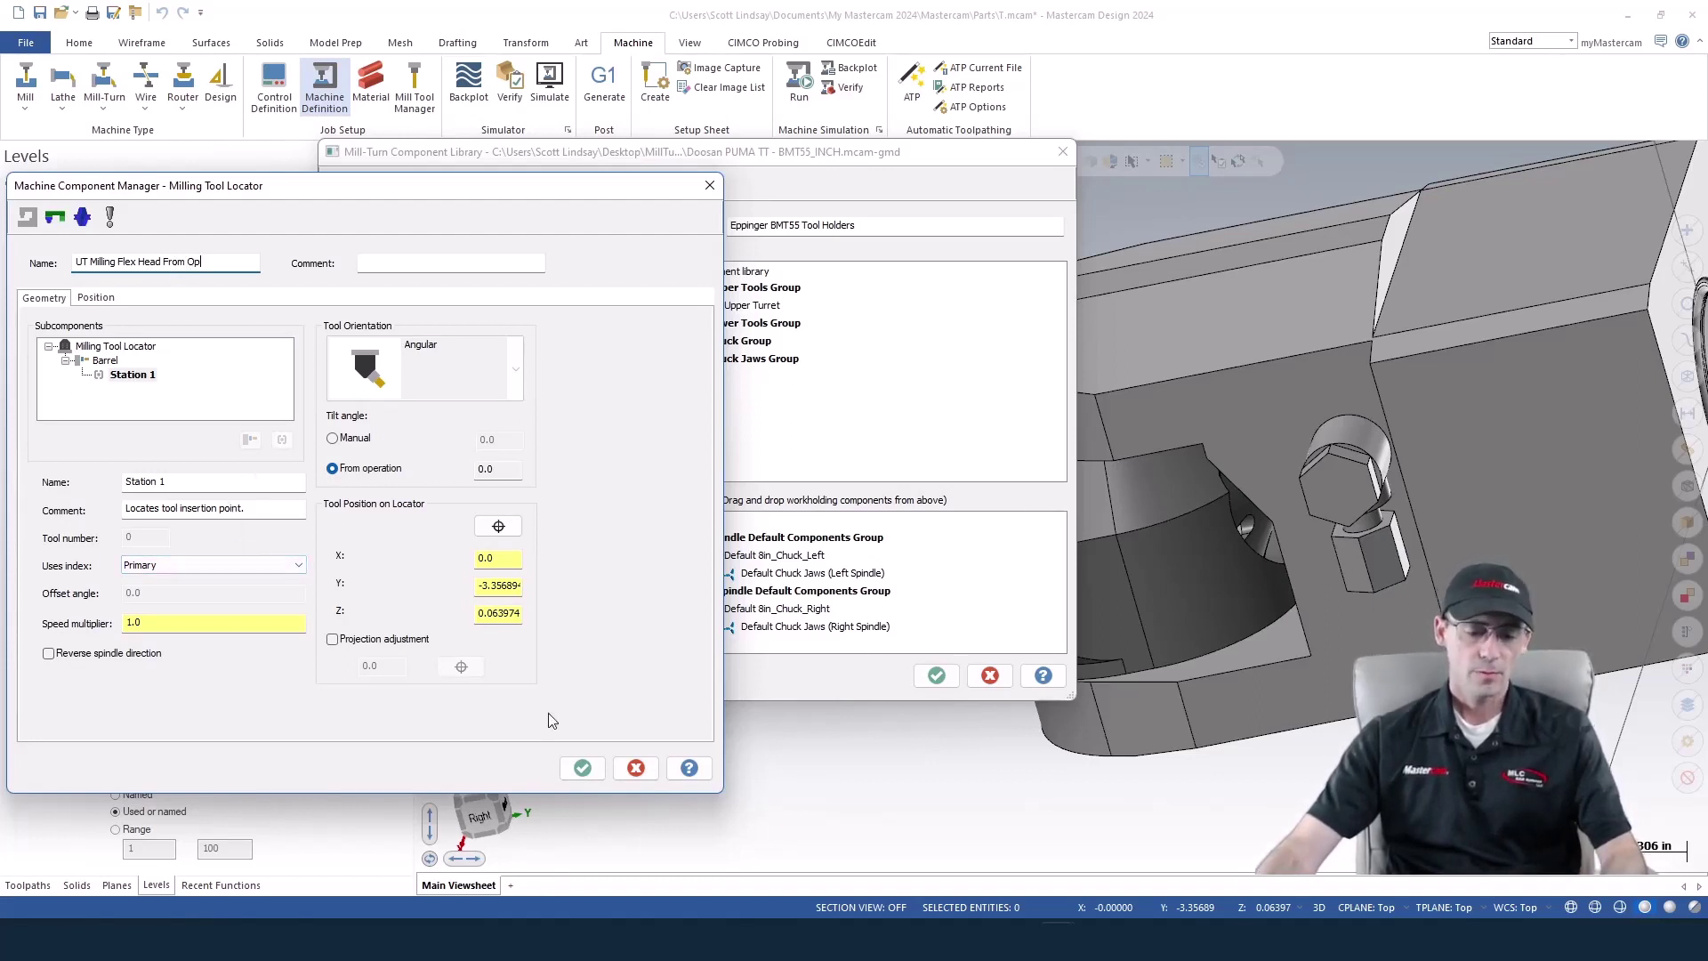
click(583, 770)
drag(1060, 302, 1059, 460)
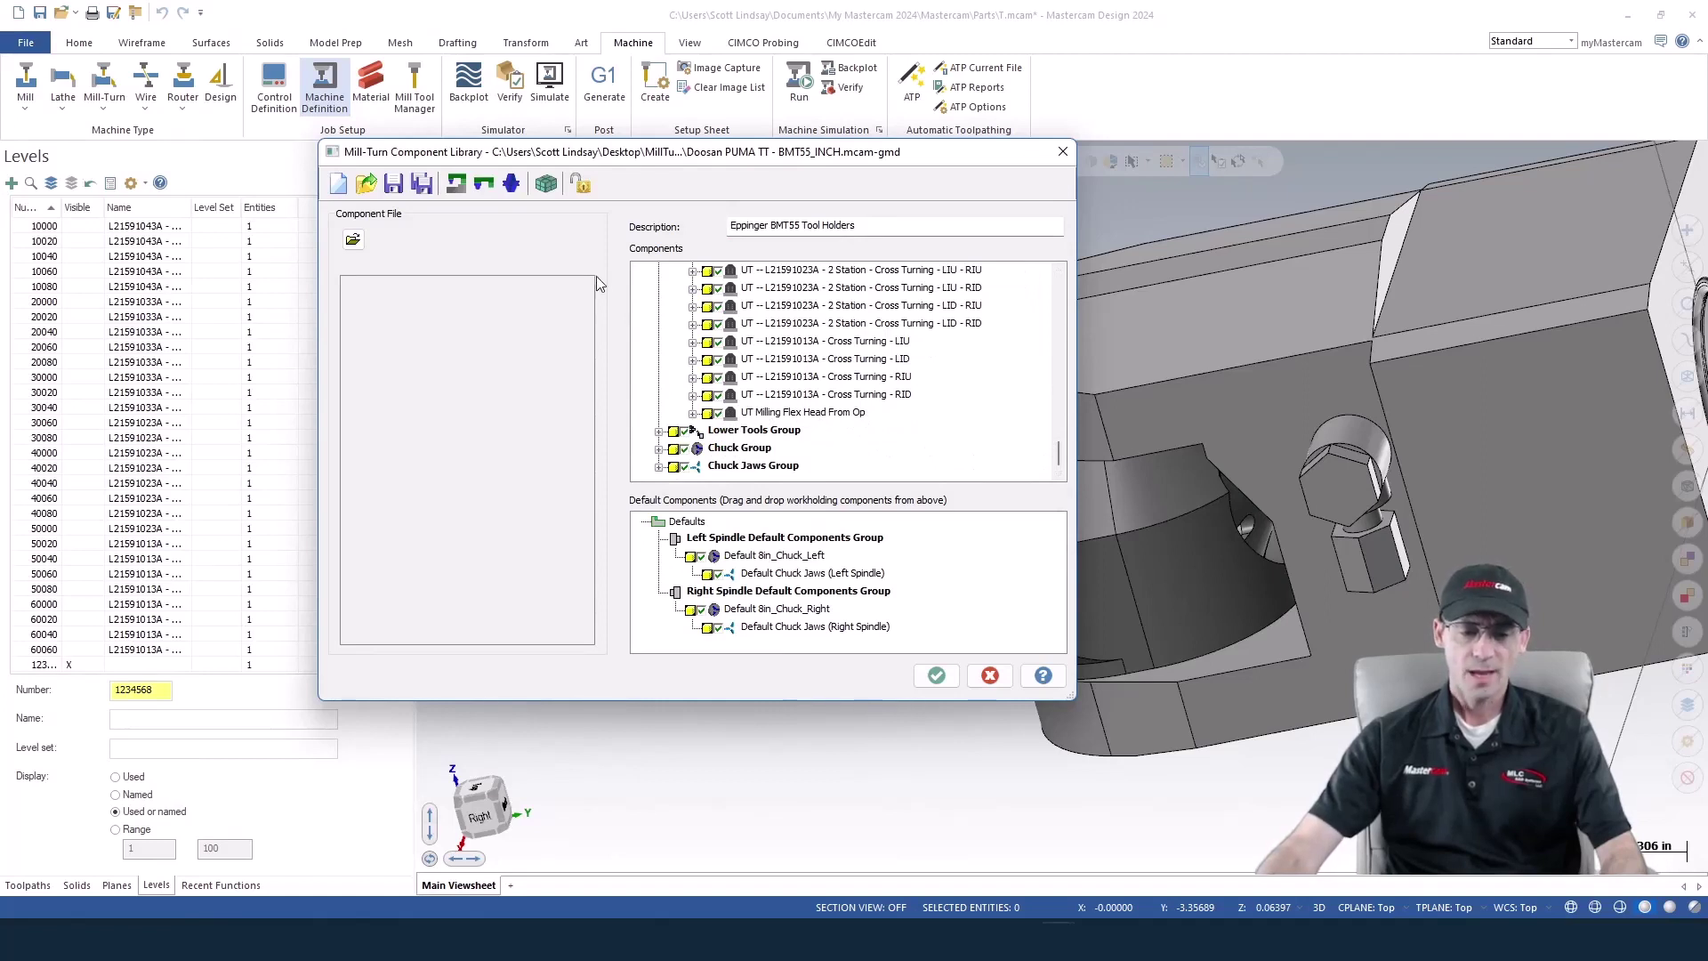
click(394, 184)
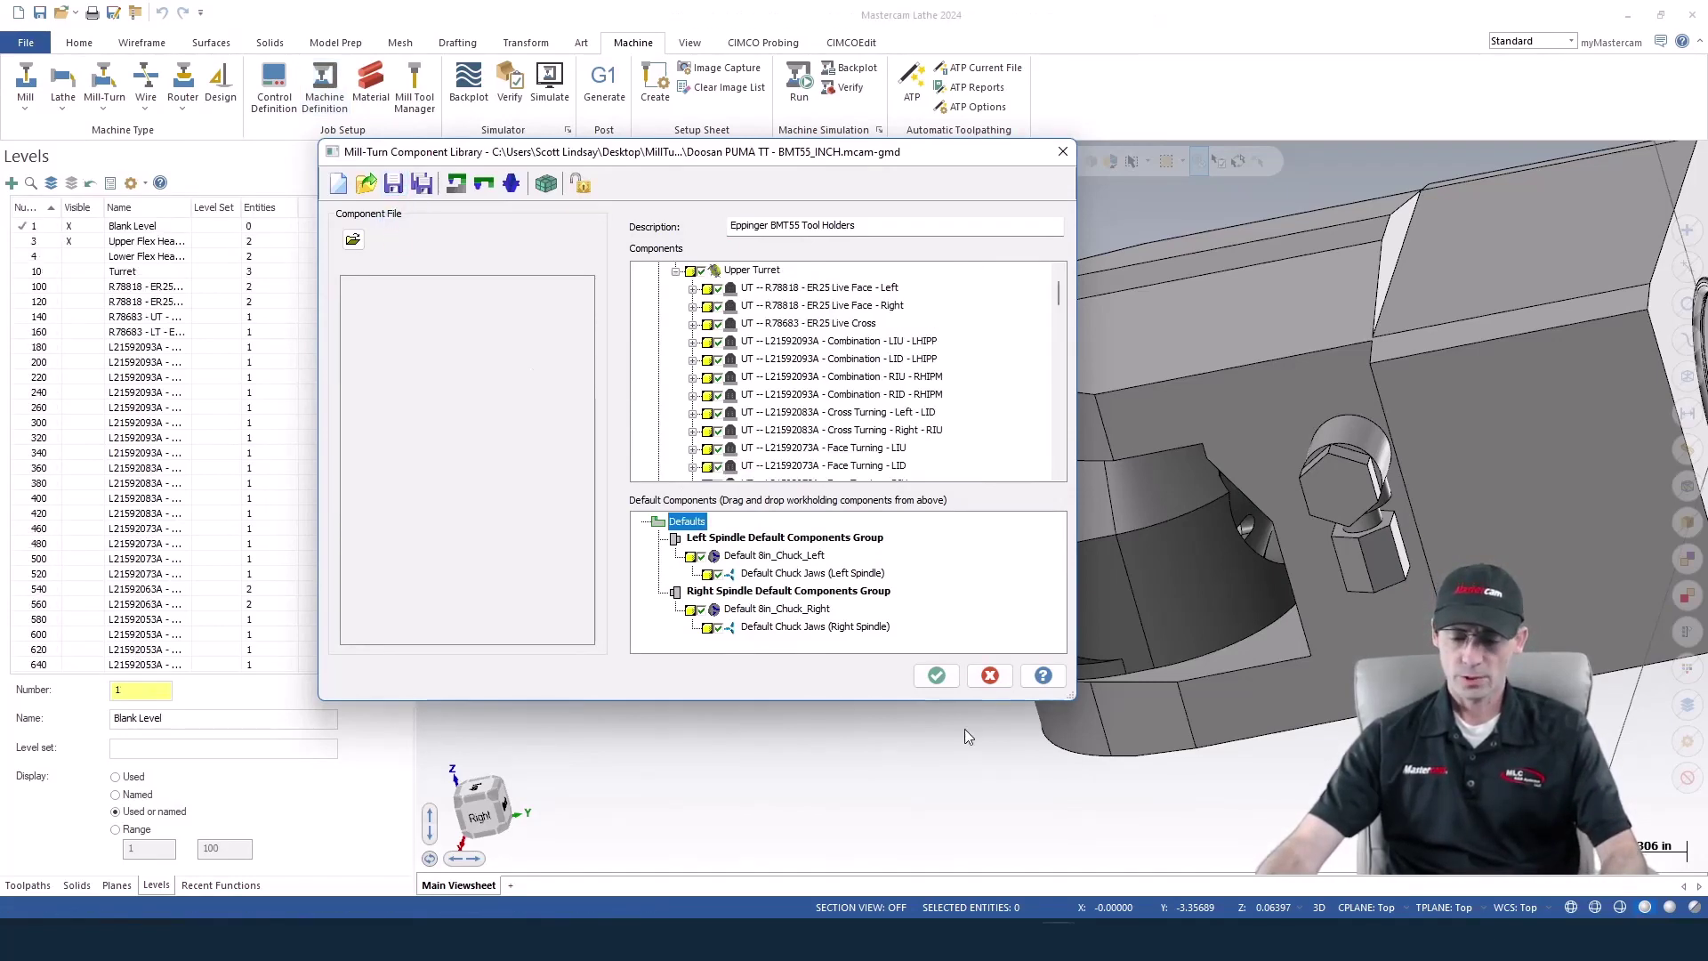
Close the component library and save the BMT55_INCH .mcam-gmd file in Code Expert
click(934, 674)
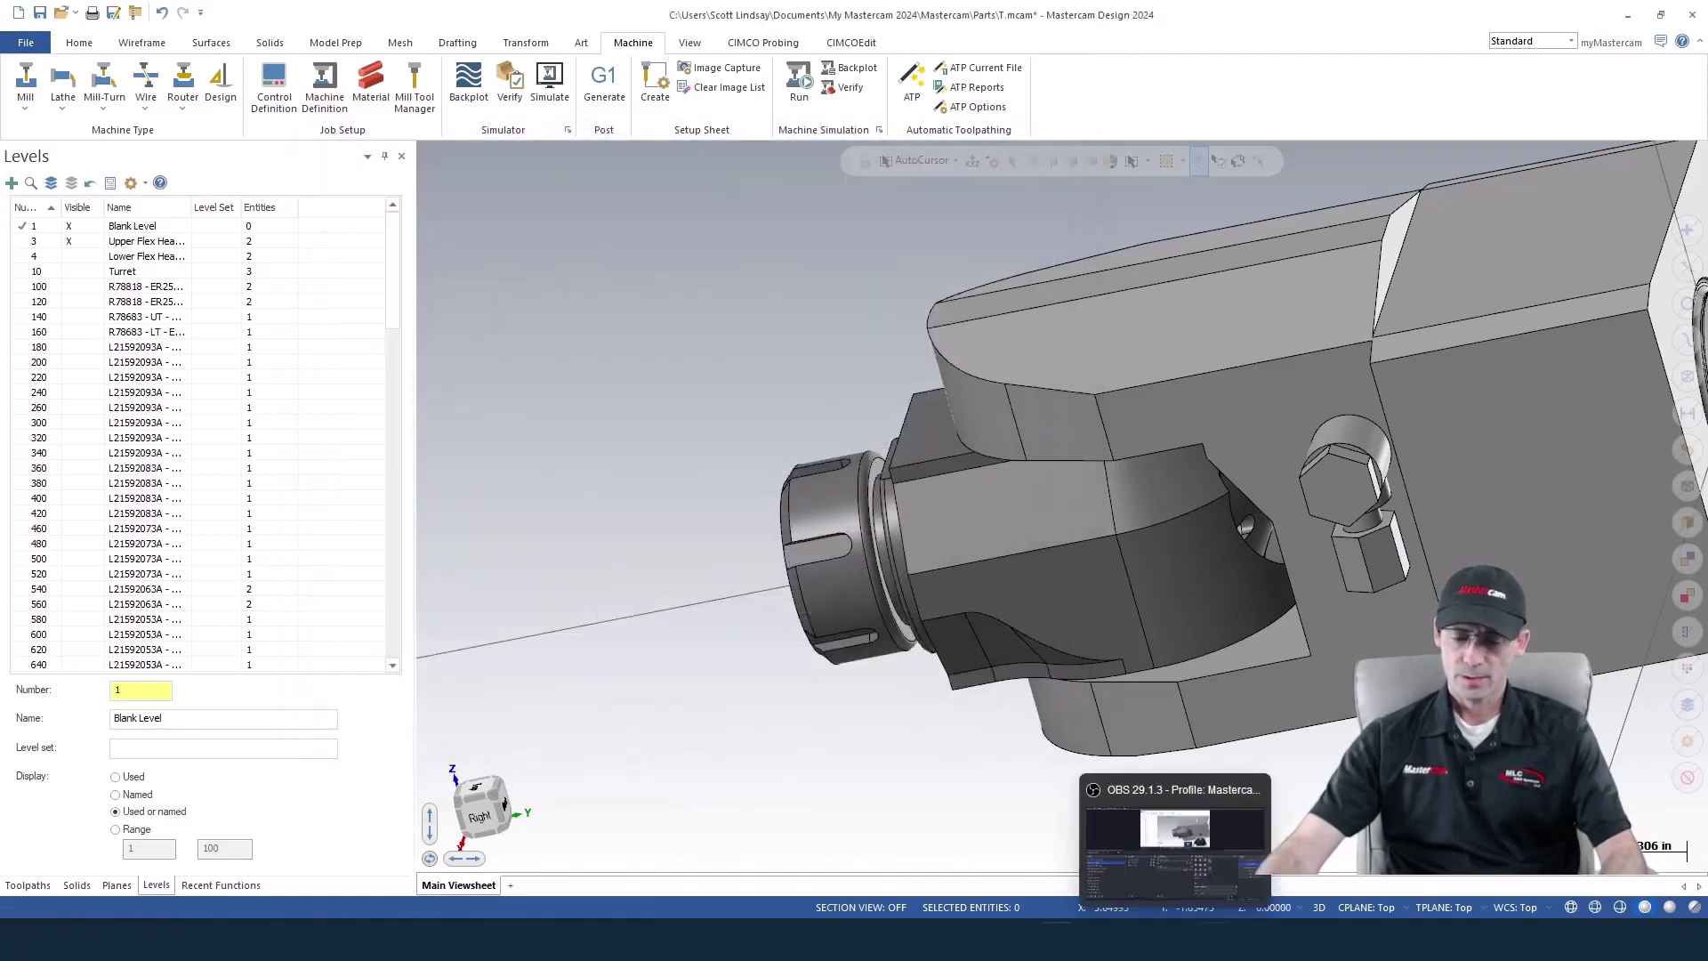
click(1212, 845)
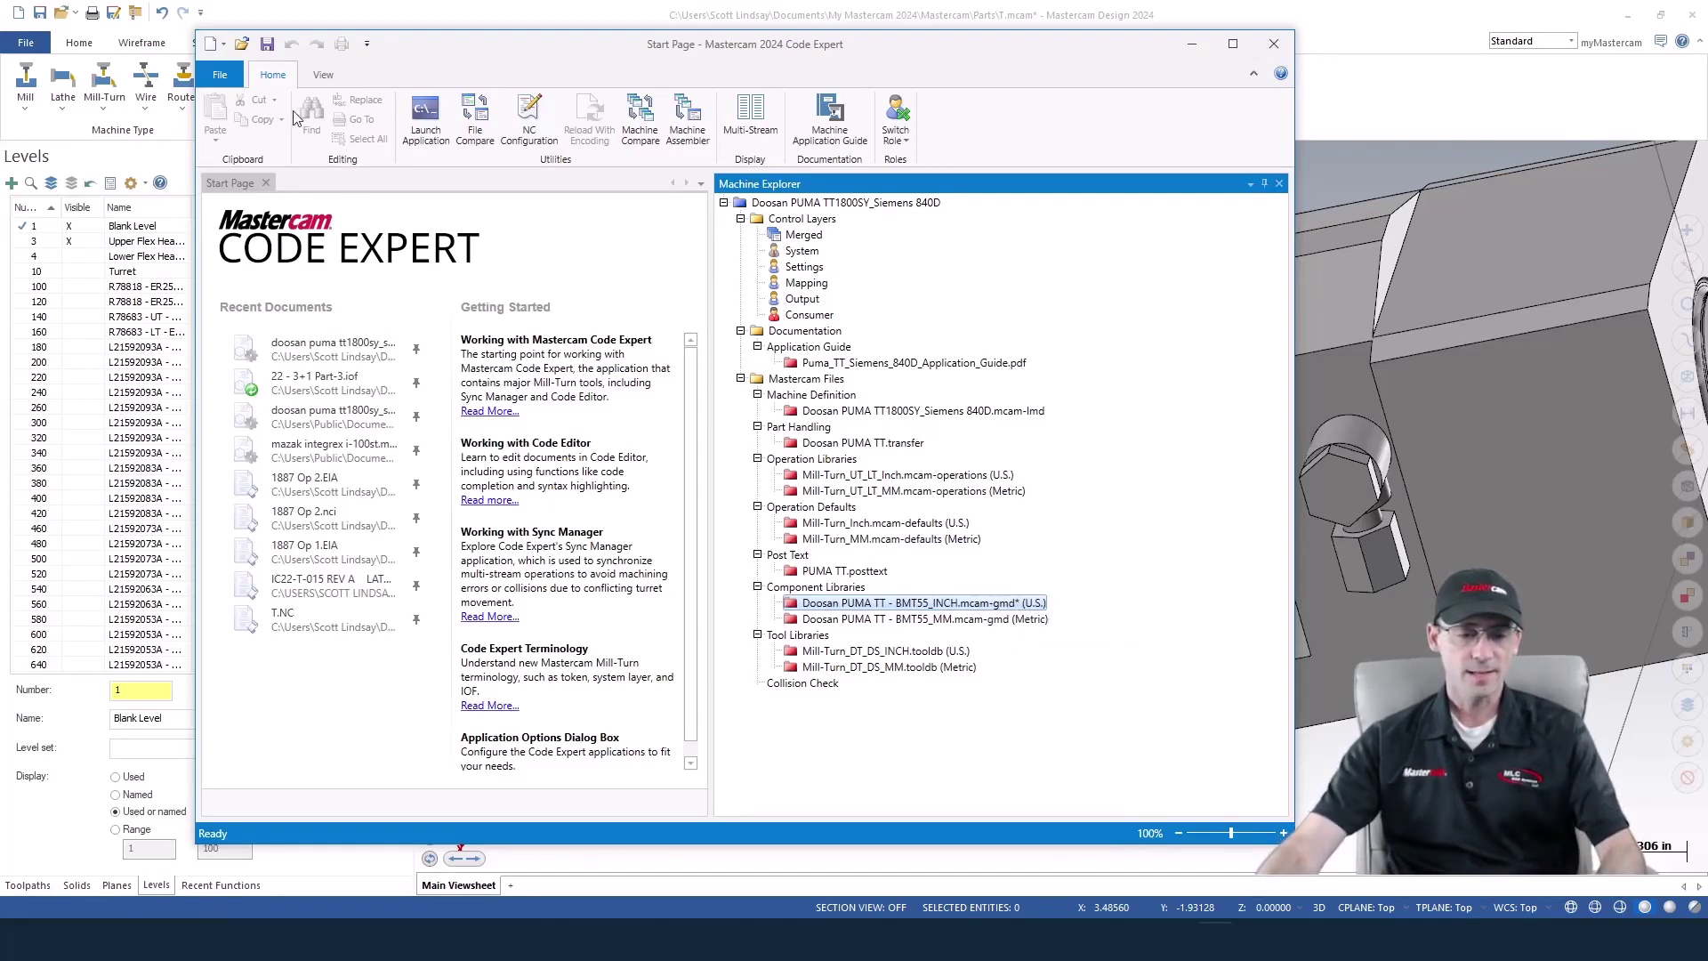
click(267, 45)
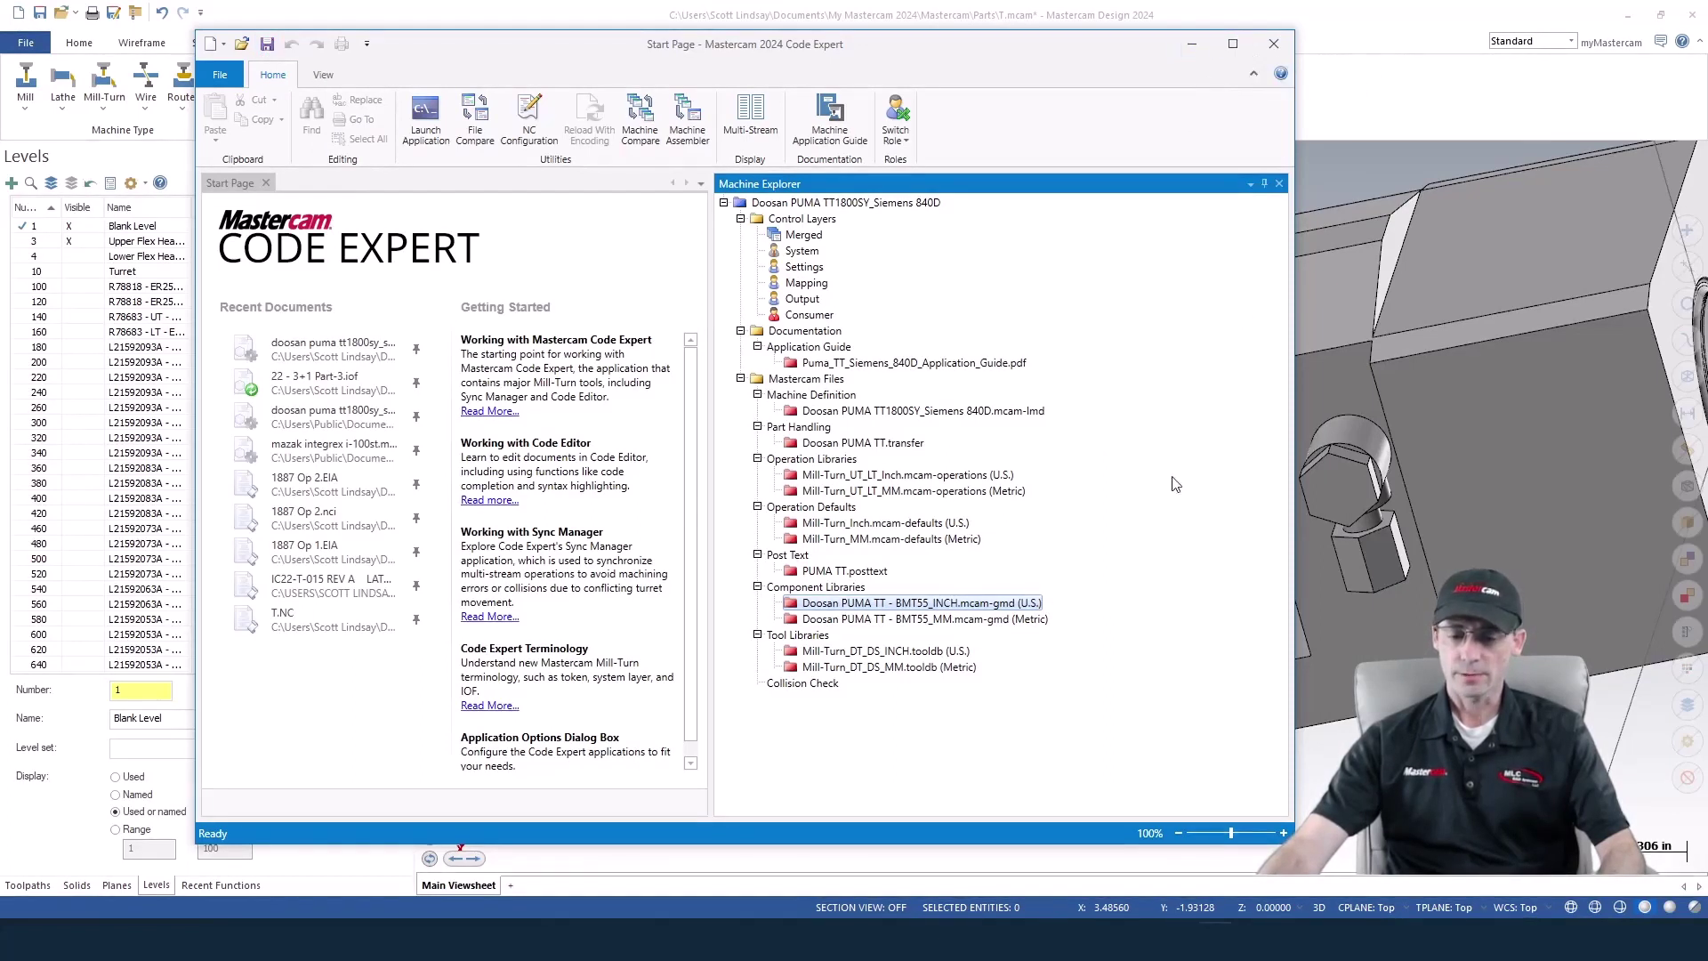
Return to the Flex Head Part Example file and orbit the part to an angled view with stock shading restored
mouse_move(1057, 939)
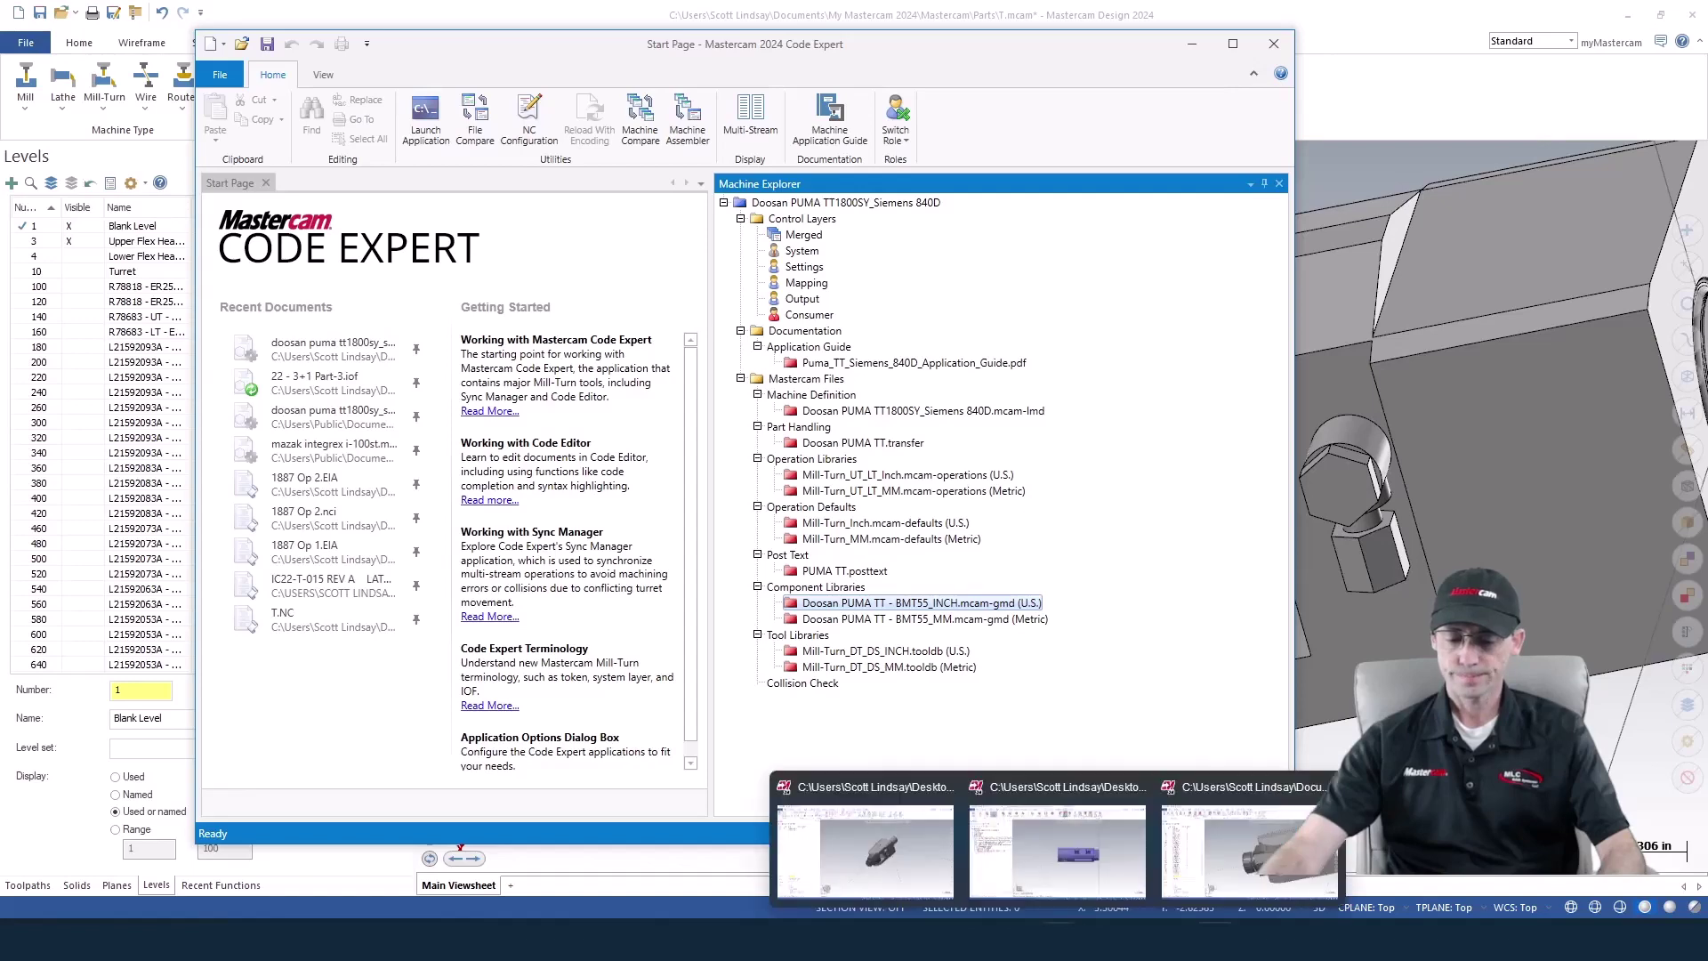
click(1056, 849)
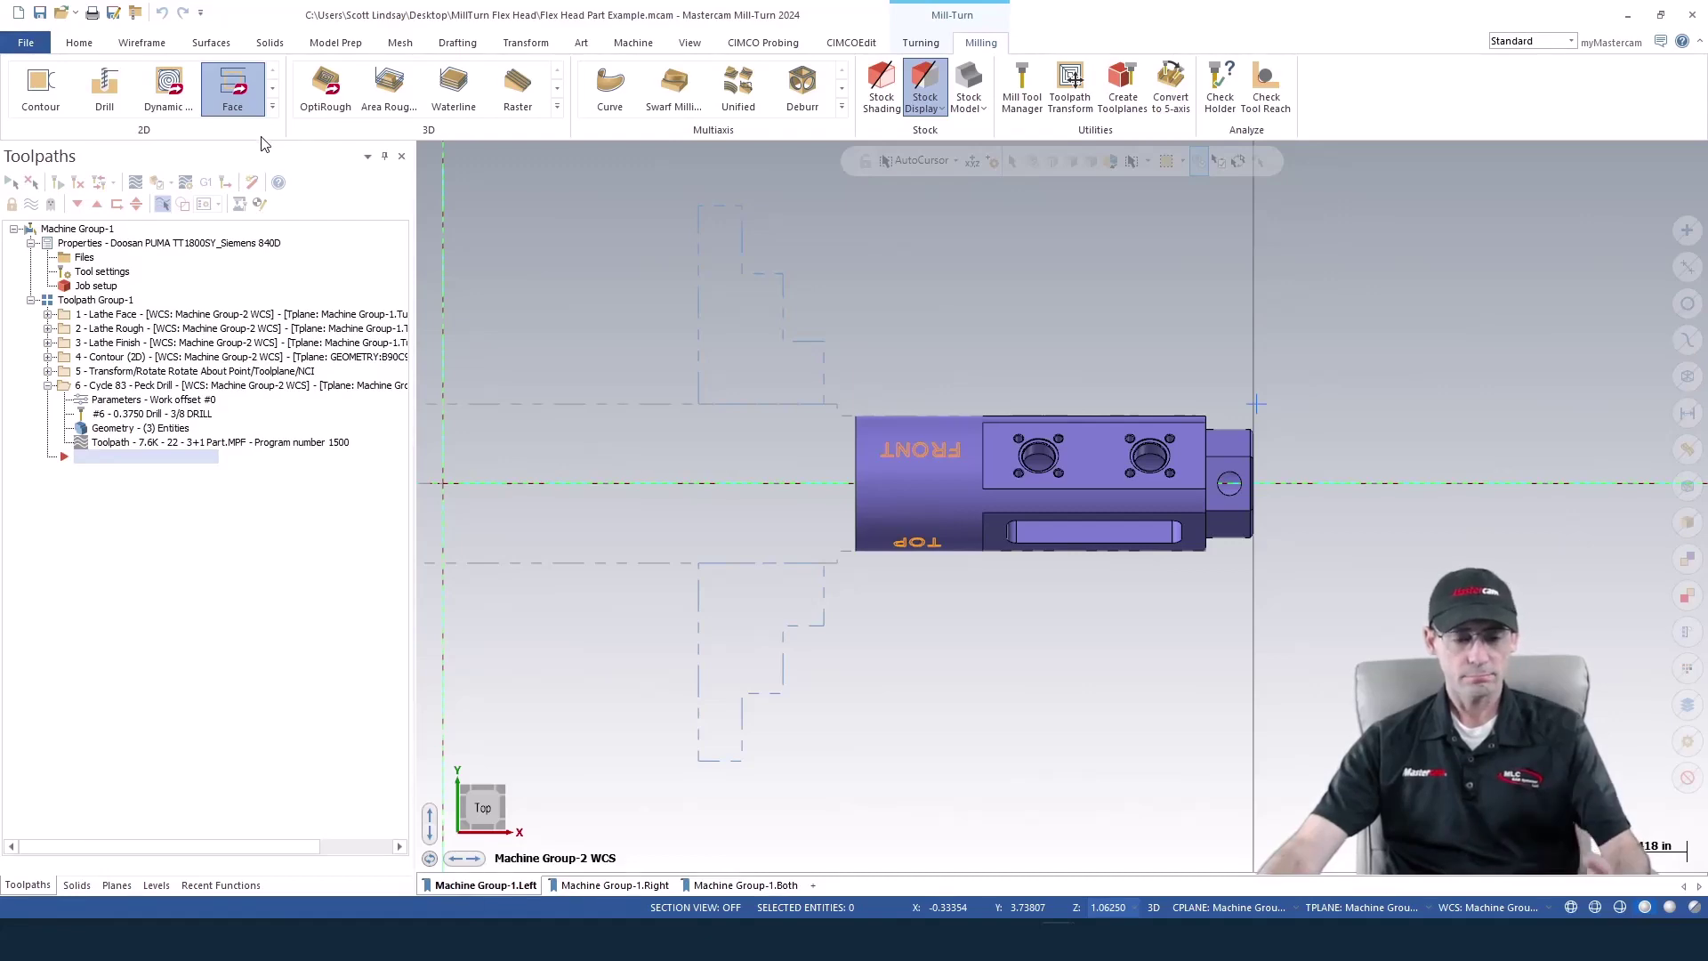
click(238, 205)
middle_drag(1058, 460, 1207, 542)
scroll(1207, 542, up, 3)
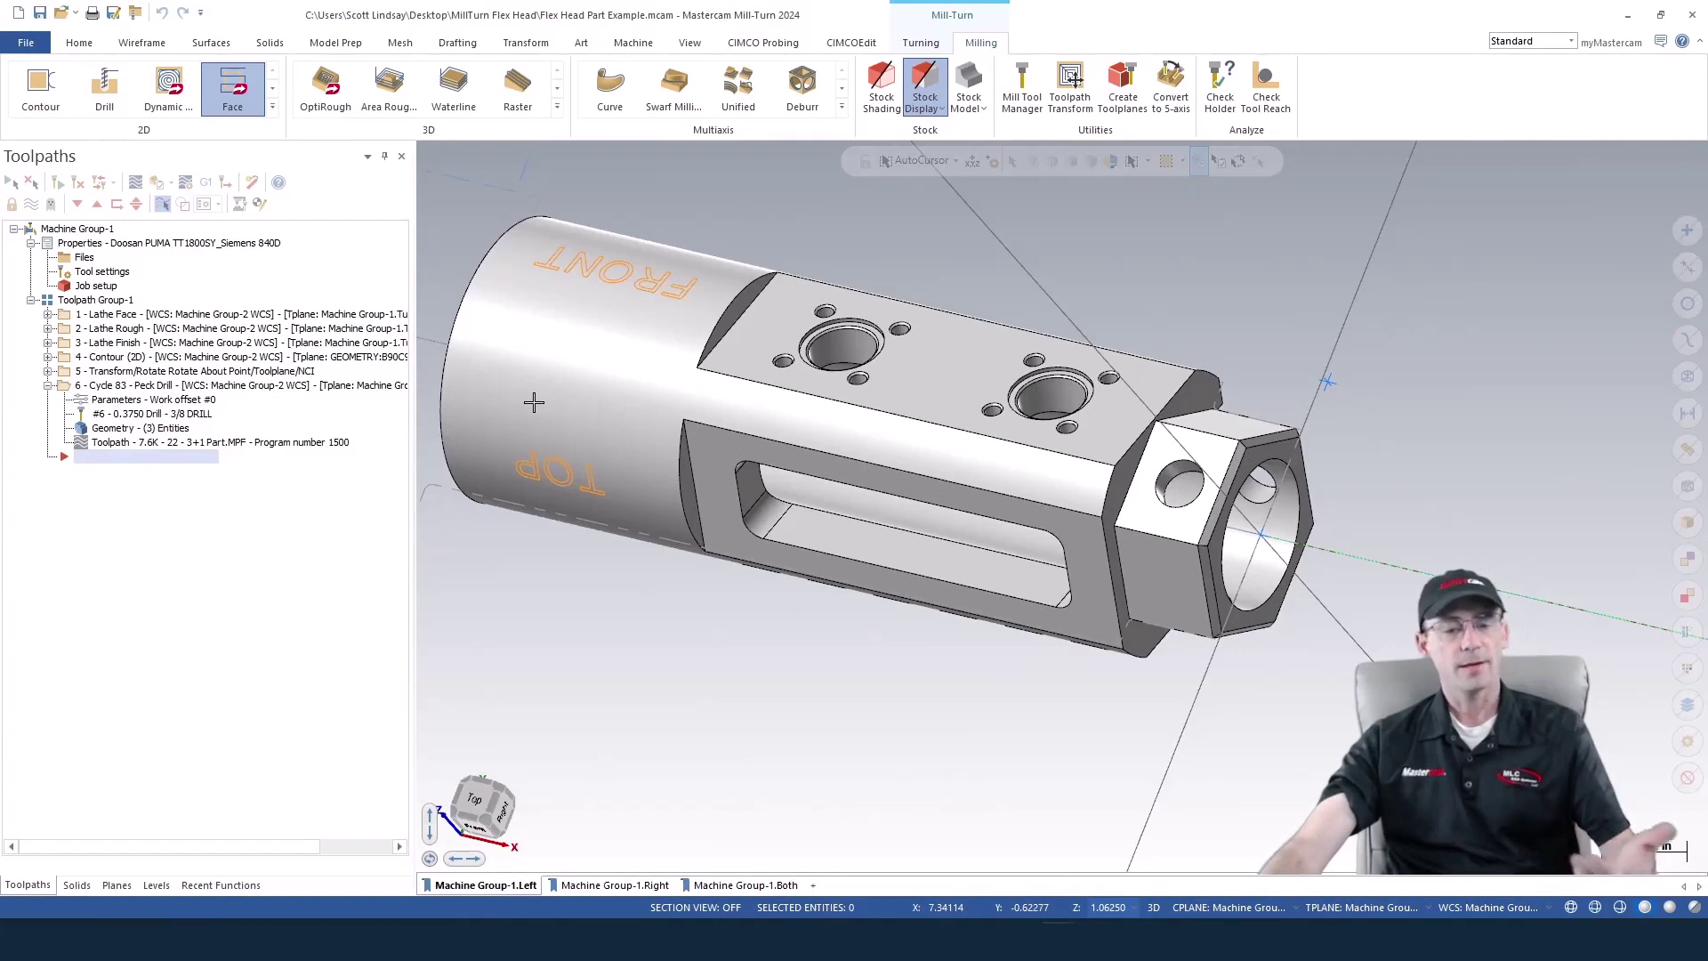
click(205, 204)
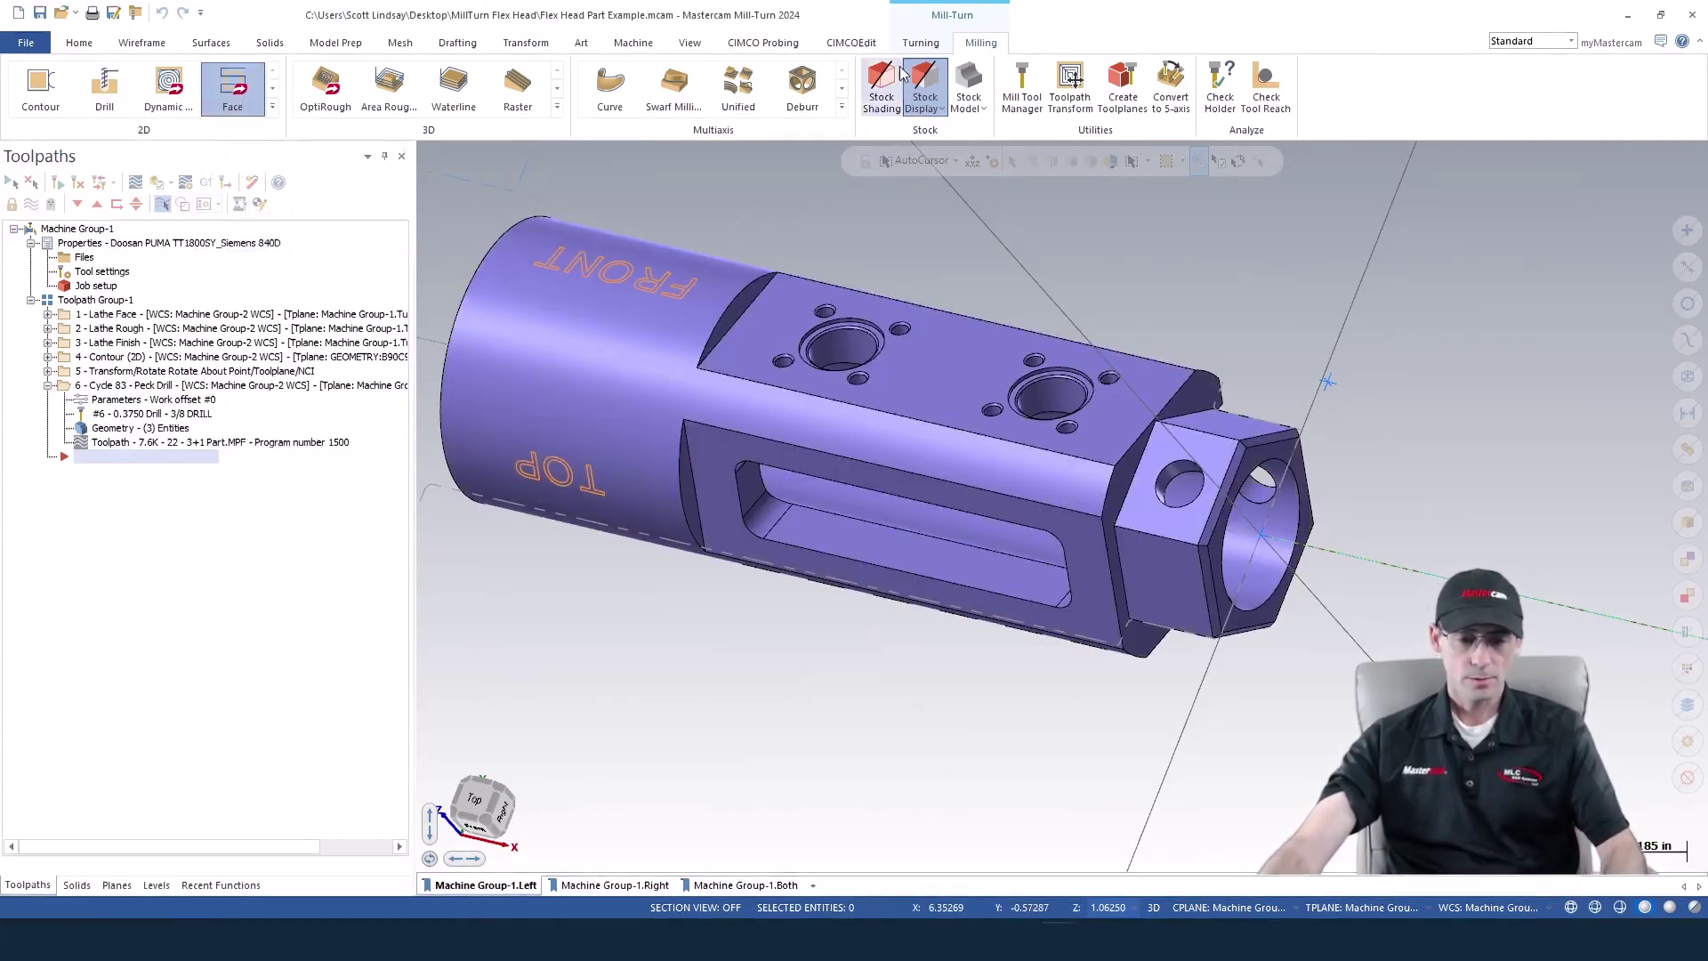
Start a Face toolpath chained to the hex end's edge and pick tool 7, the 1/4 flat endmill
click(234, 92)
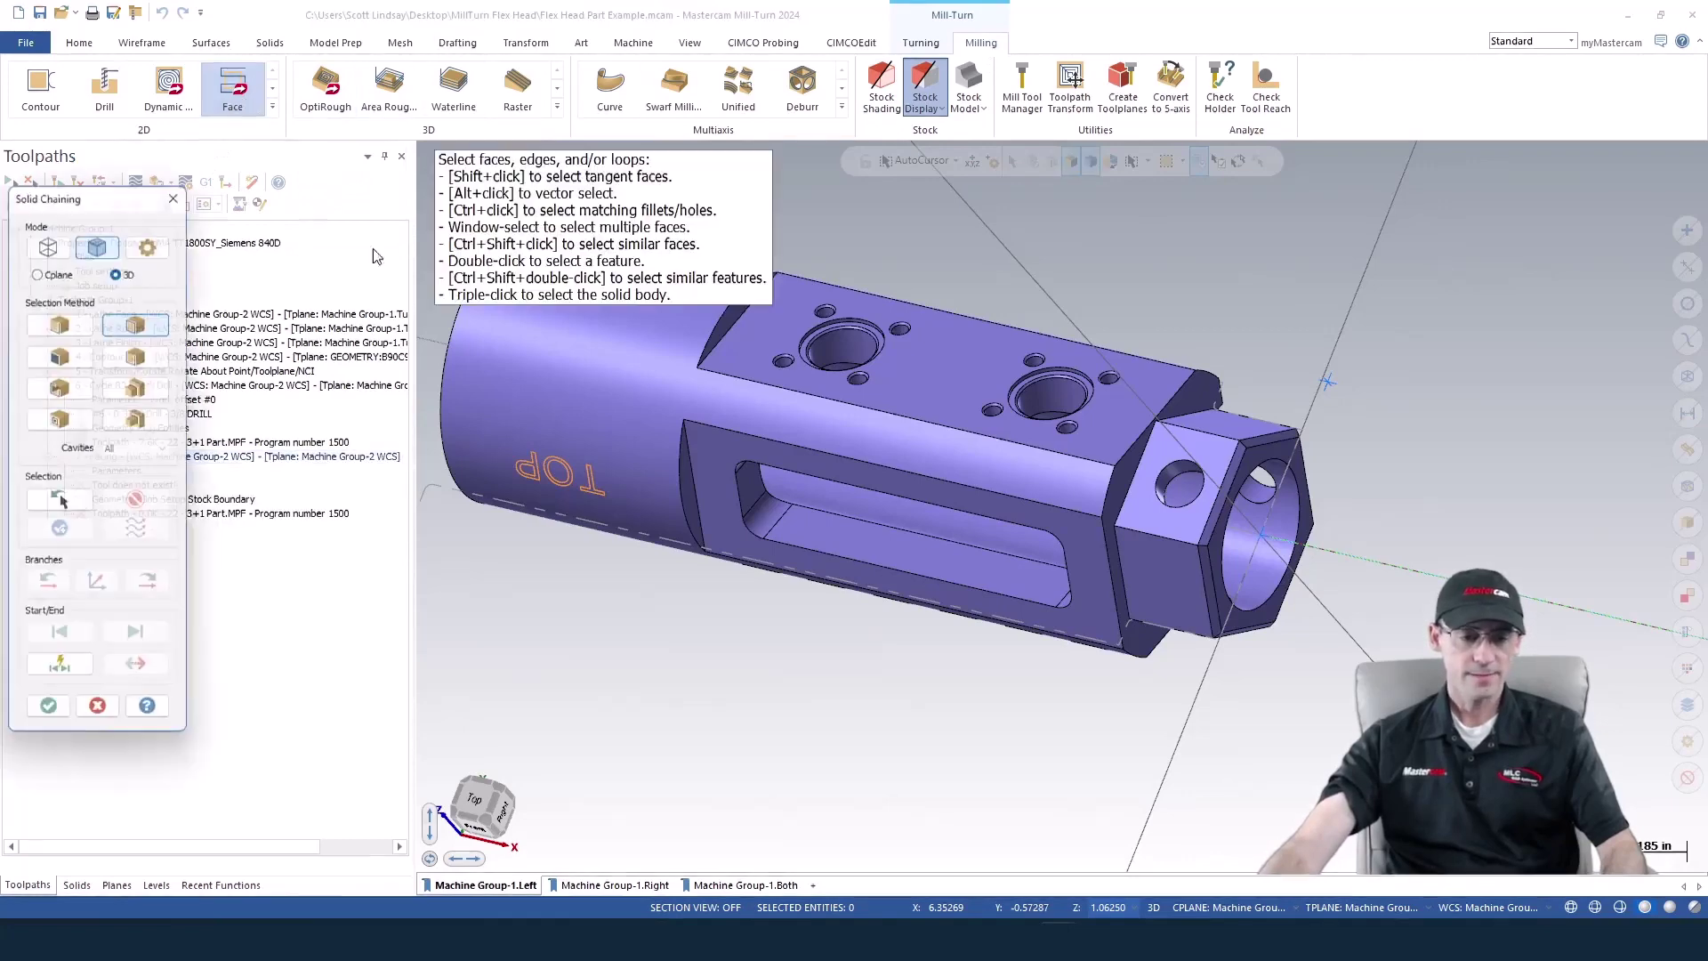
click(1219, 525)
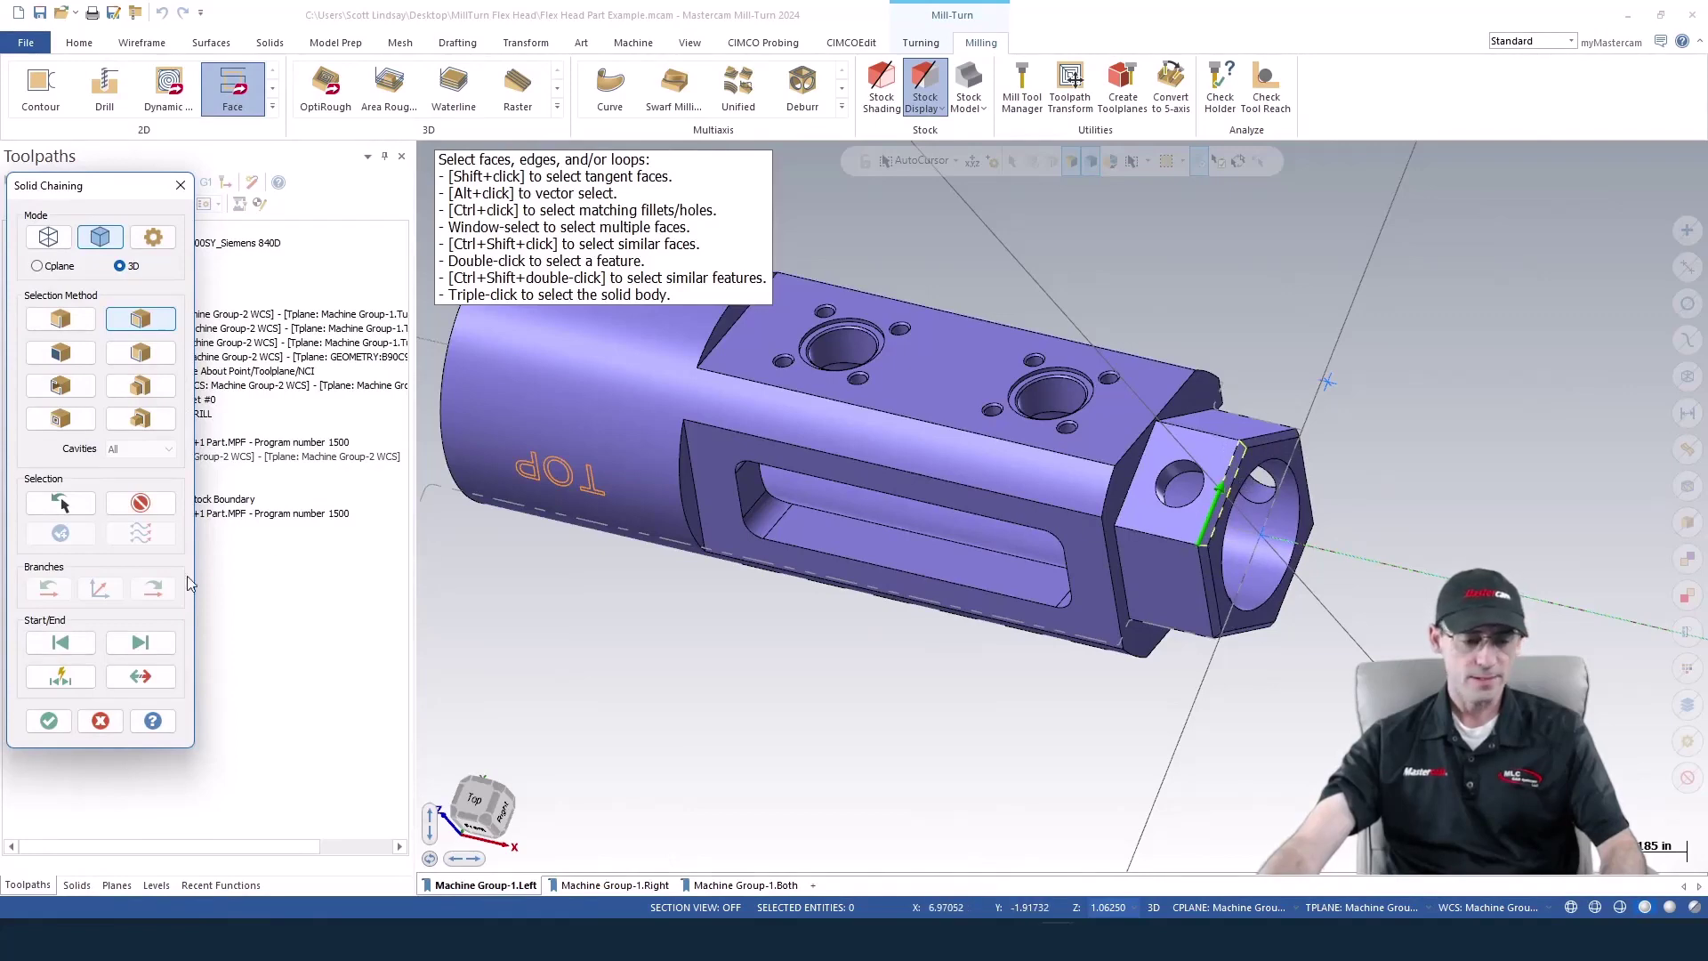
click(57, 724)
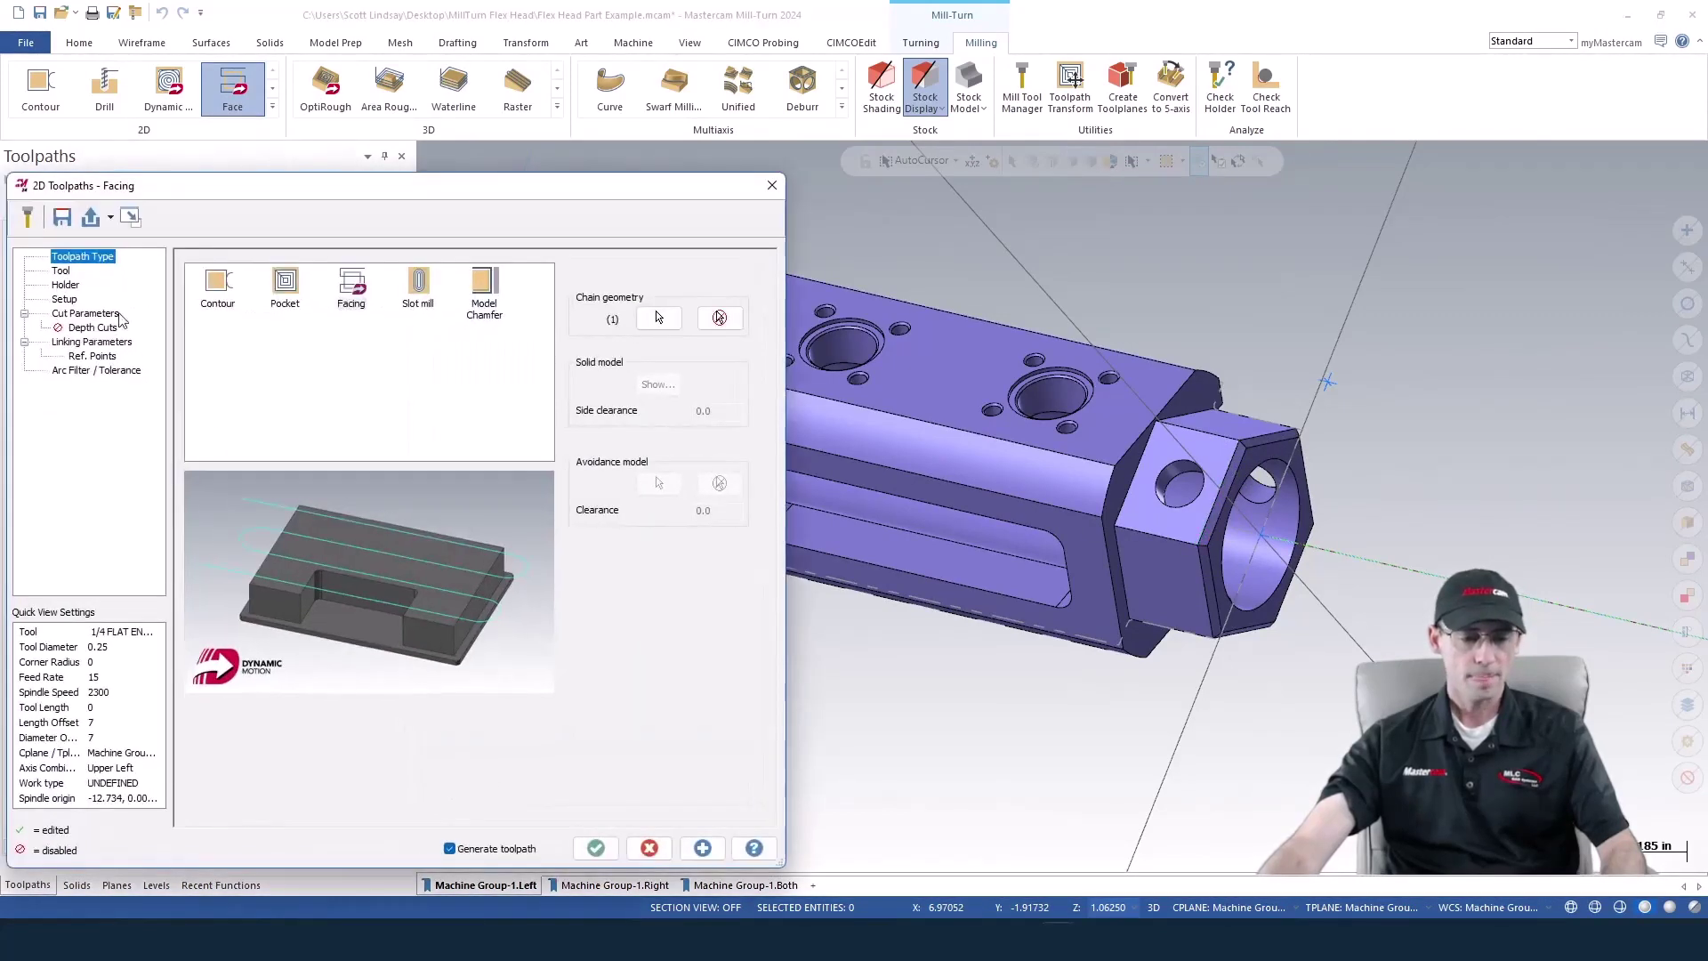
click(60, 271)
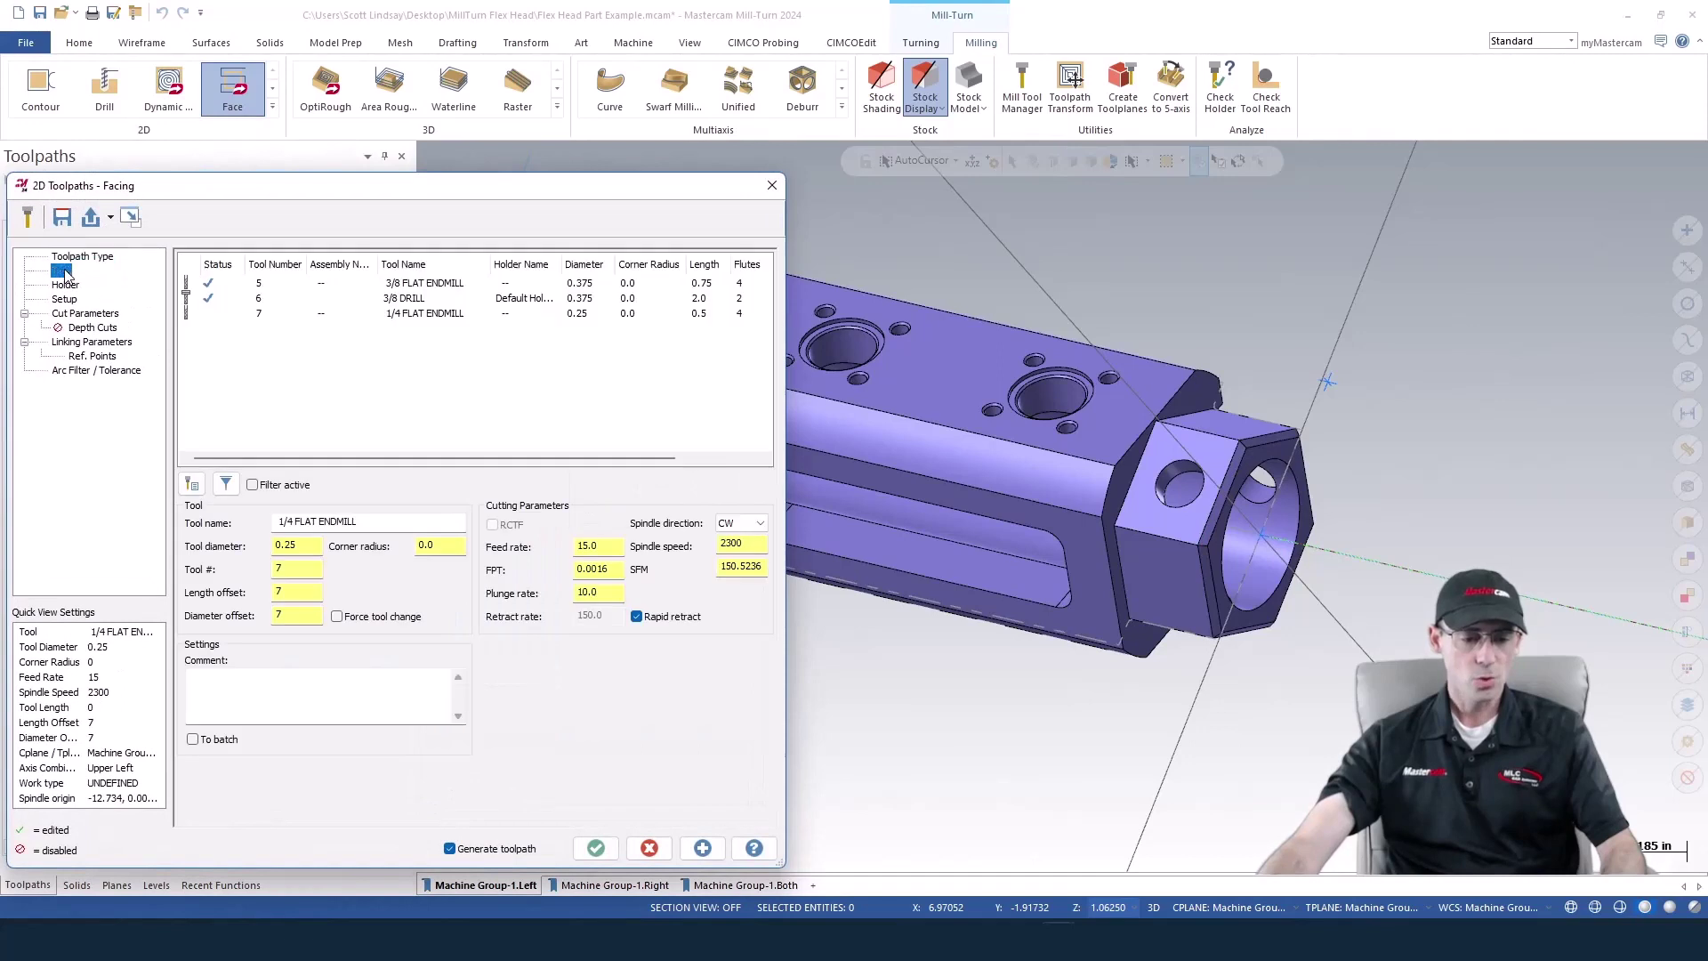
right_click(189, 317)
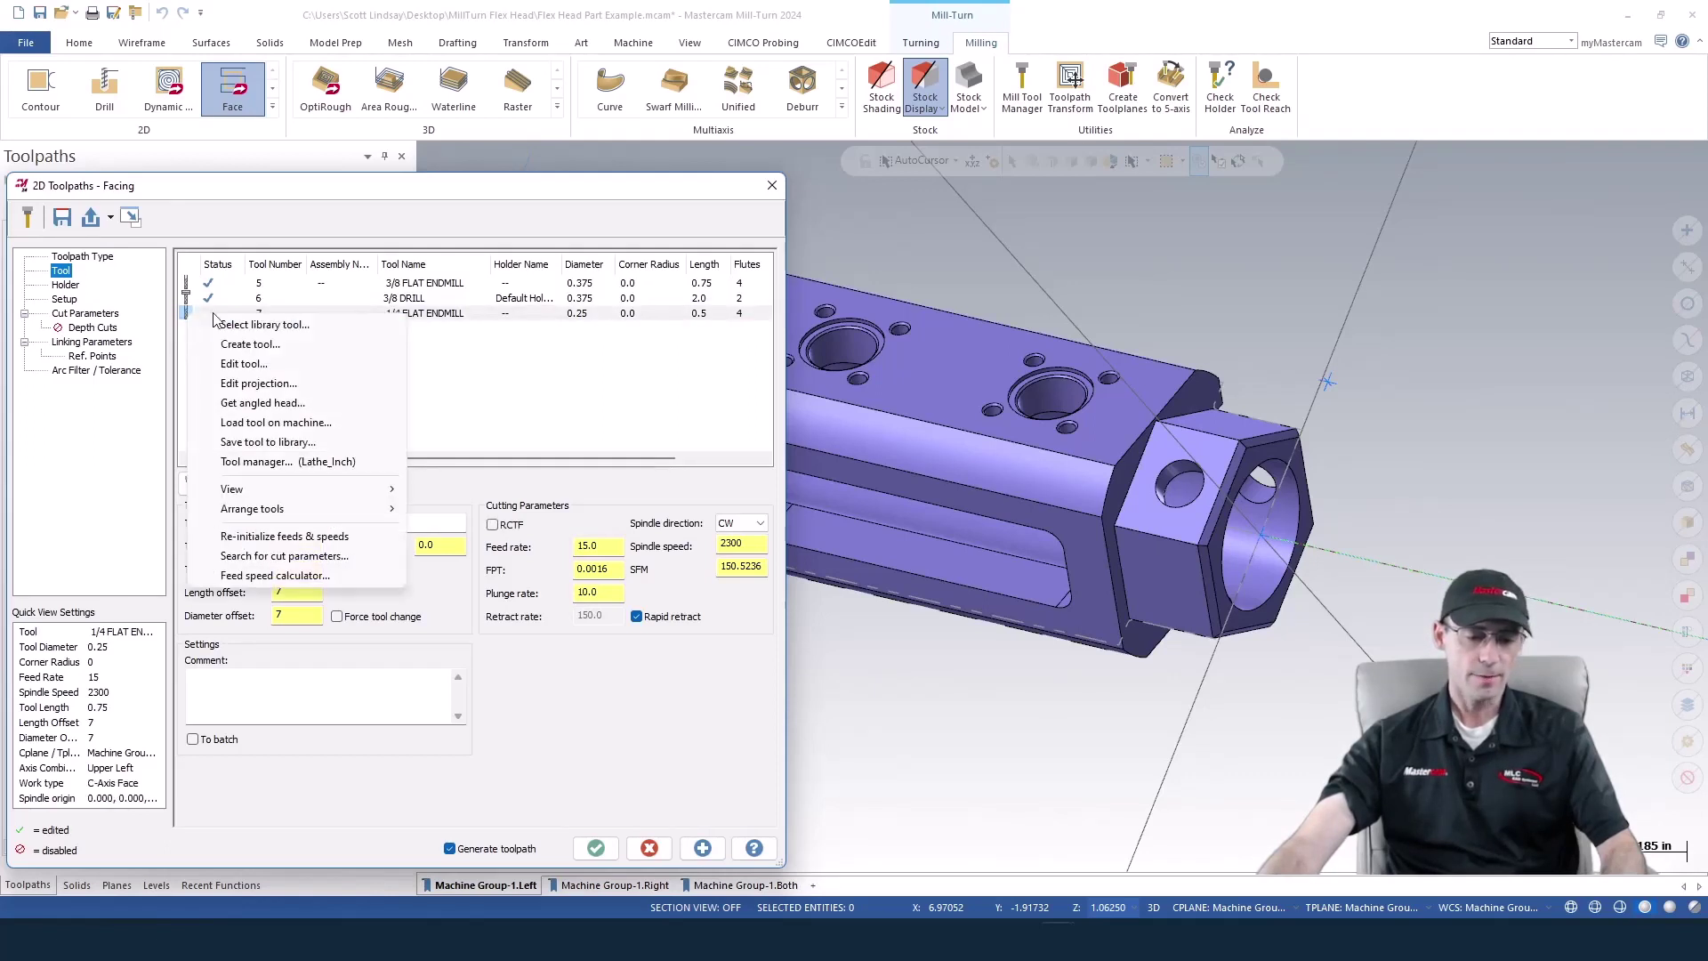
Mount T7 on the UT Milling Flex Head From Op locator placed at Upper Turret Index 7
click(258, 404)
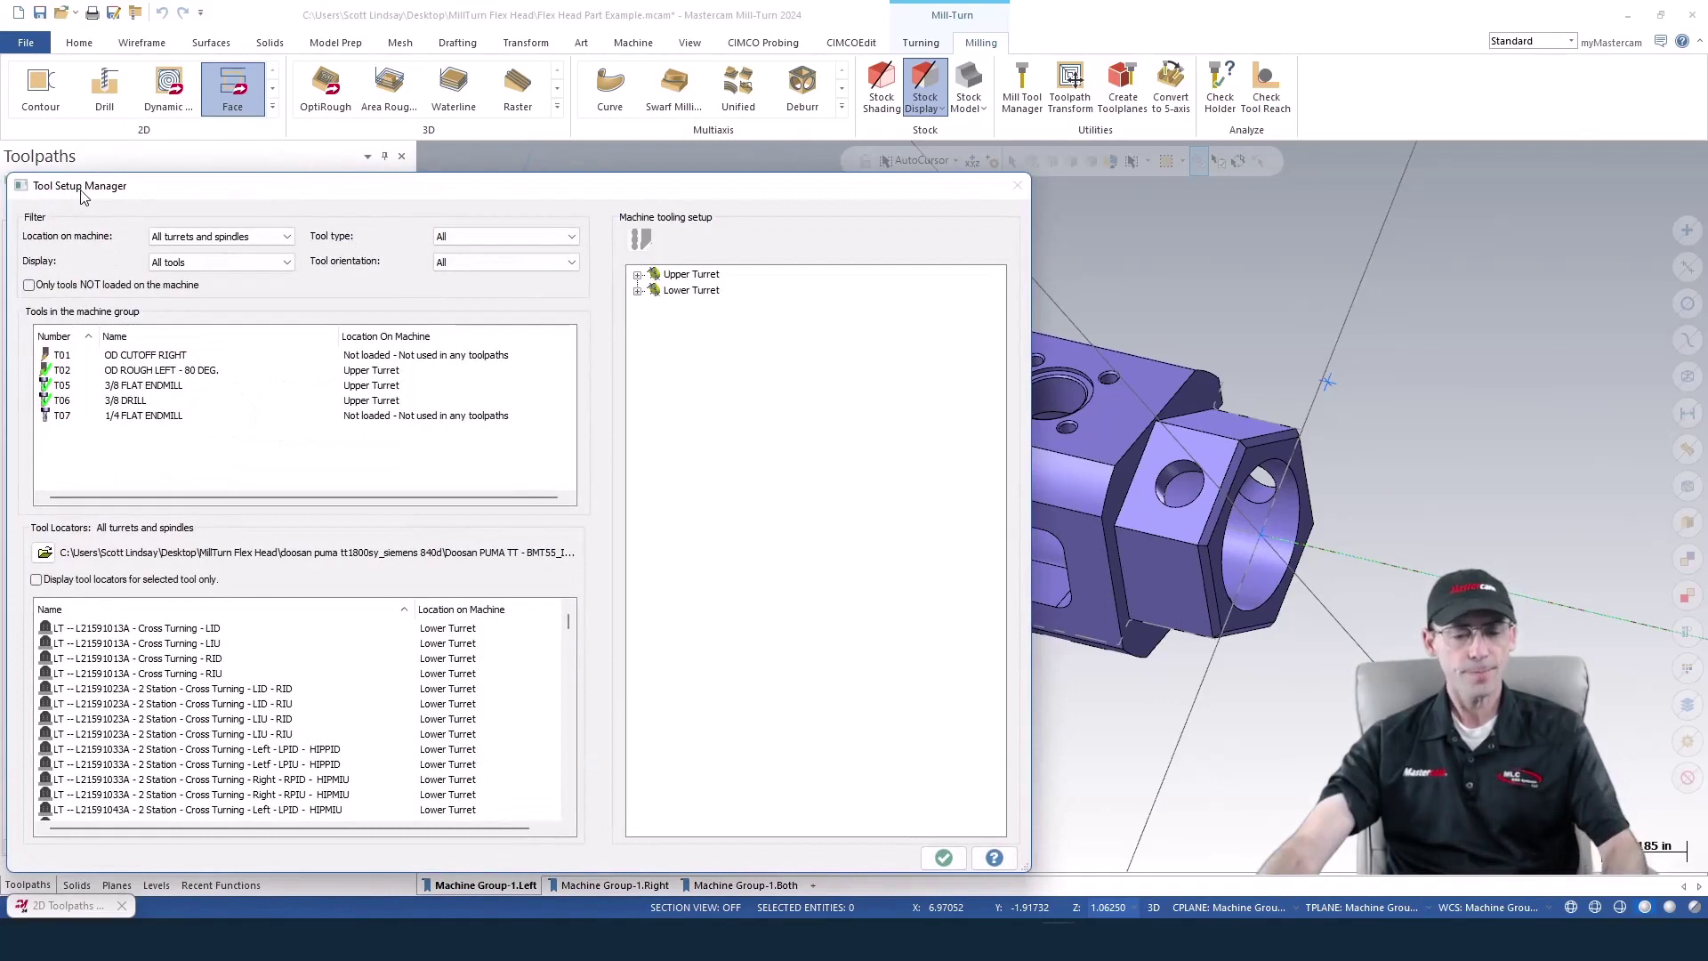
click(638, 274)
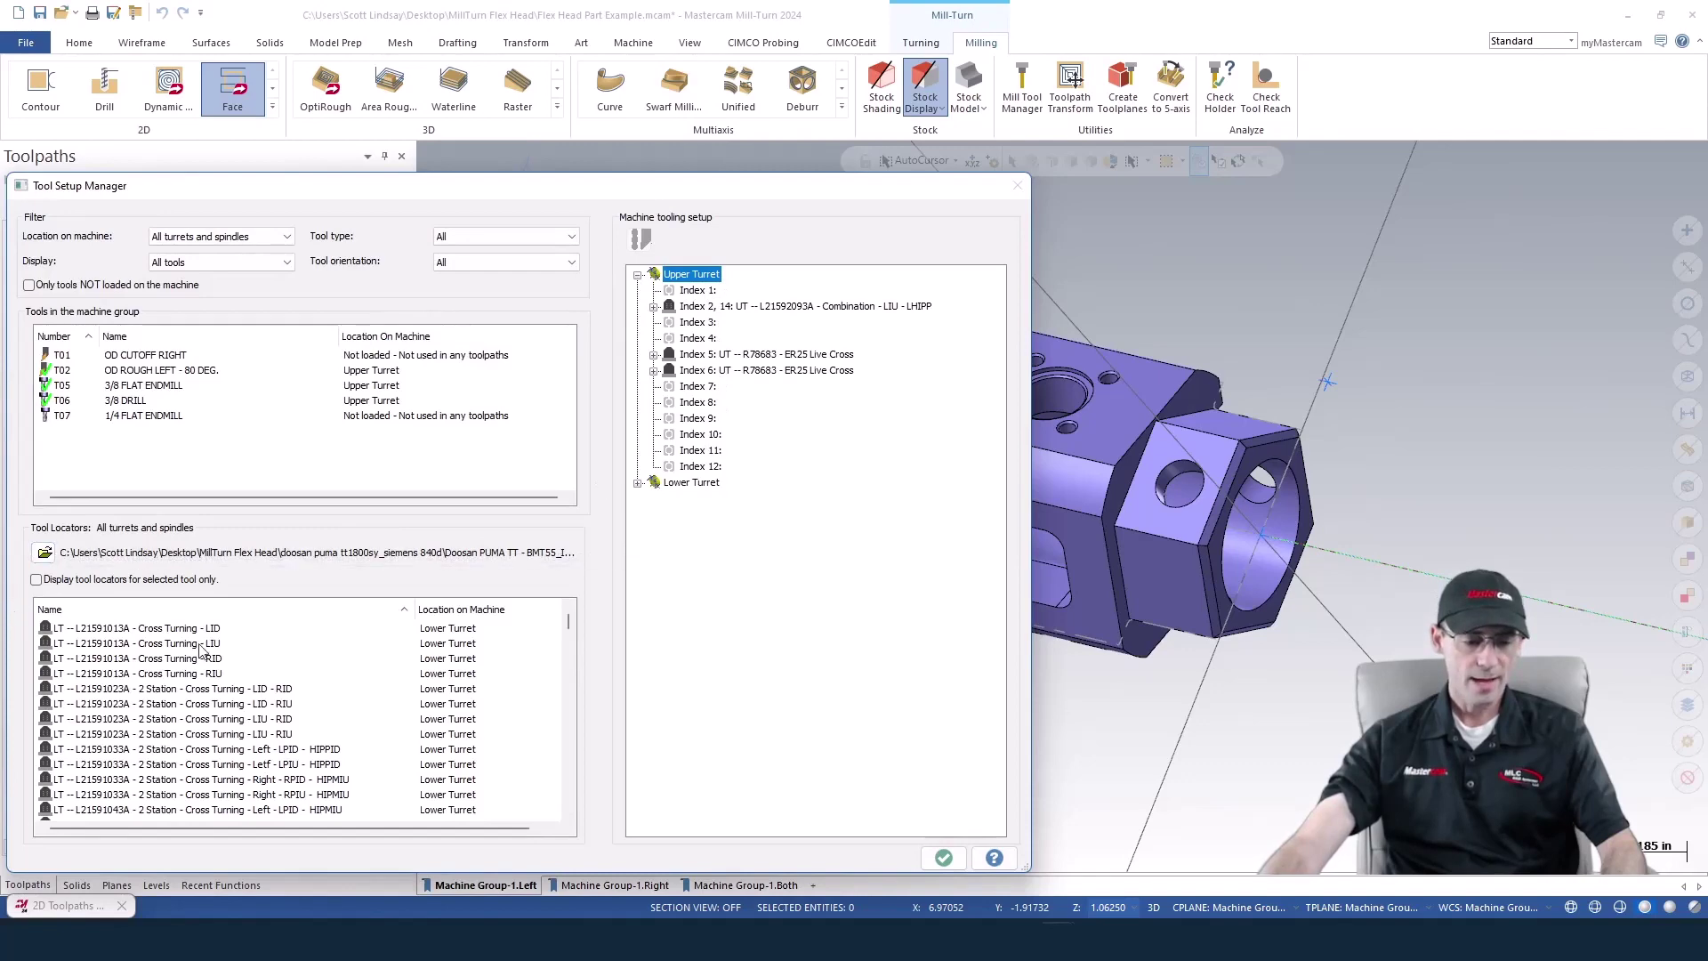
drag(570, 628, 574, 814)
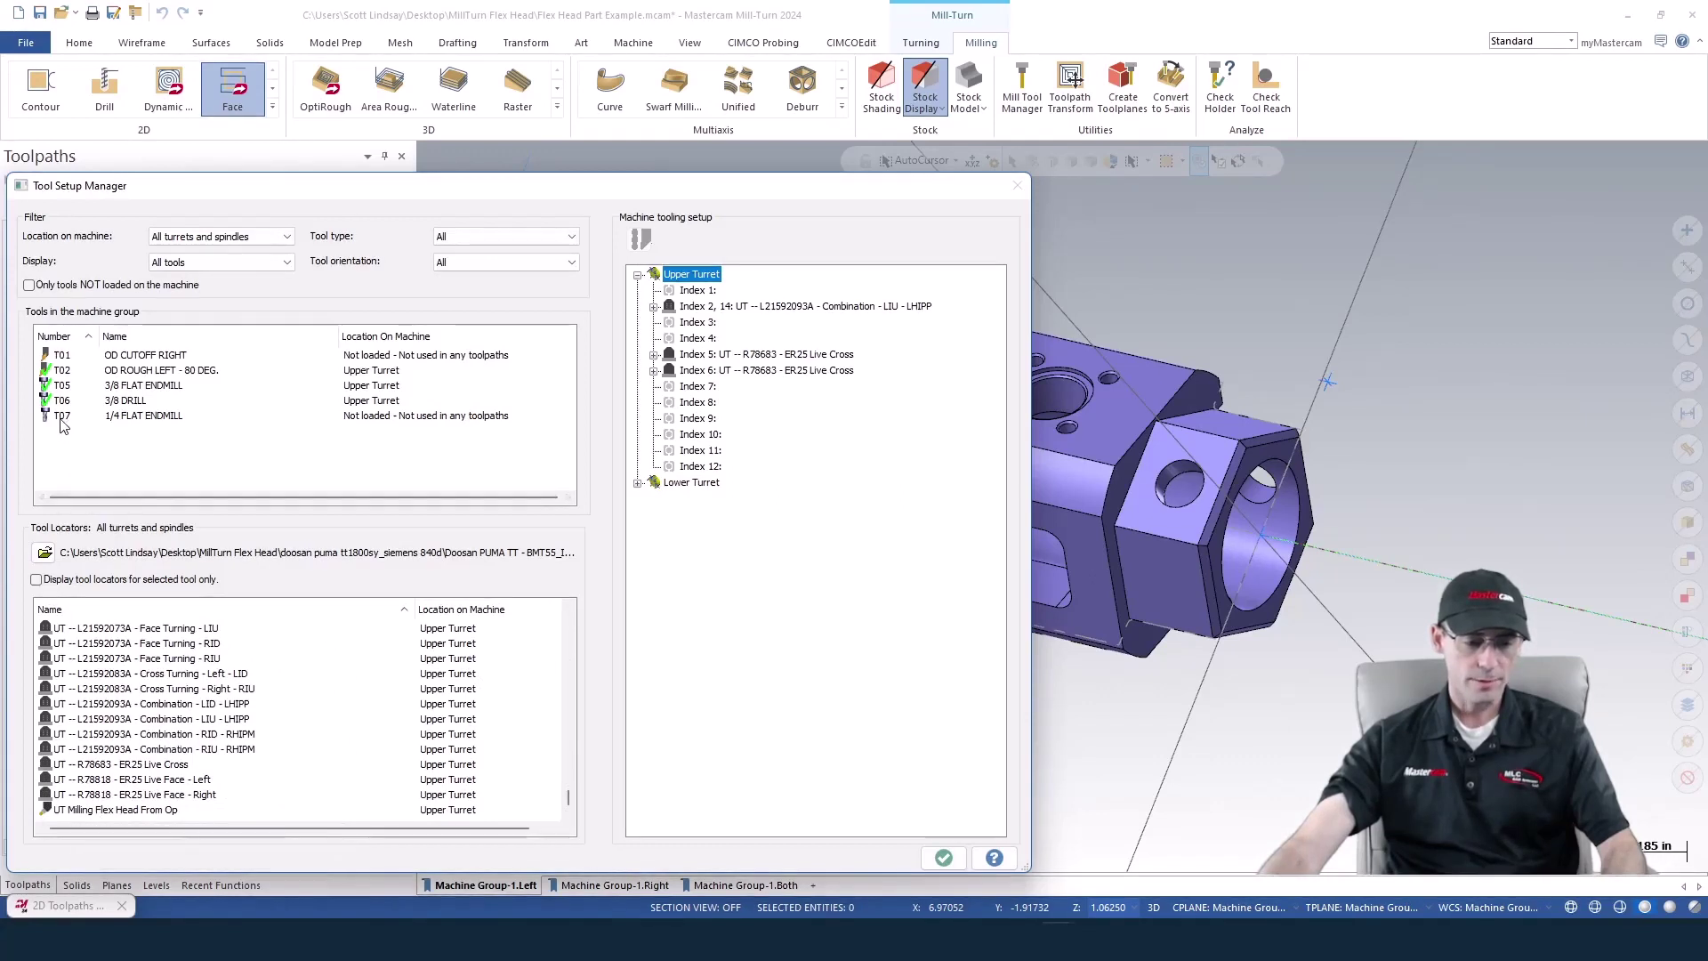
drag(101, 814, 695, 392)
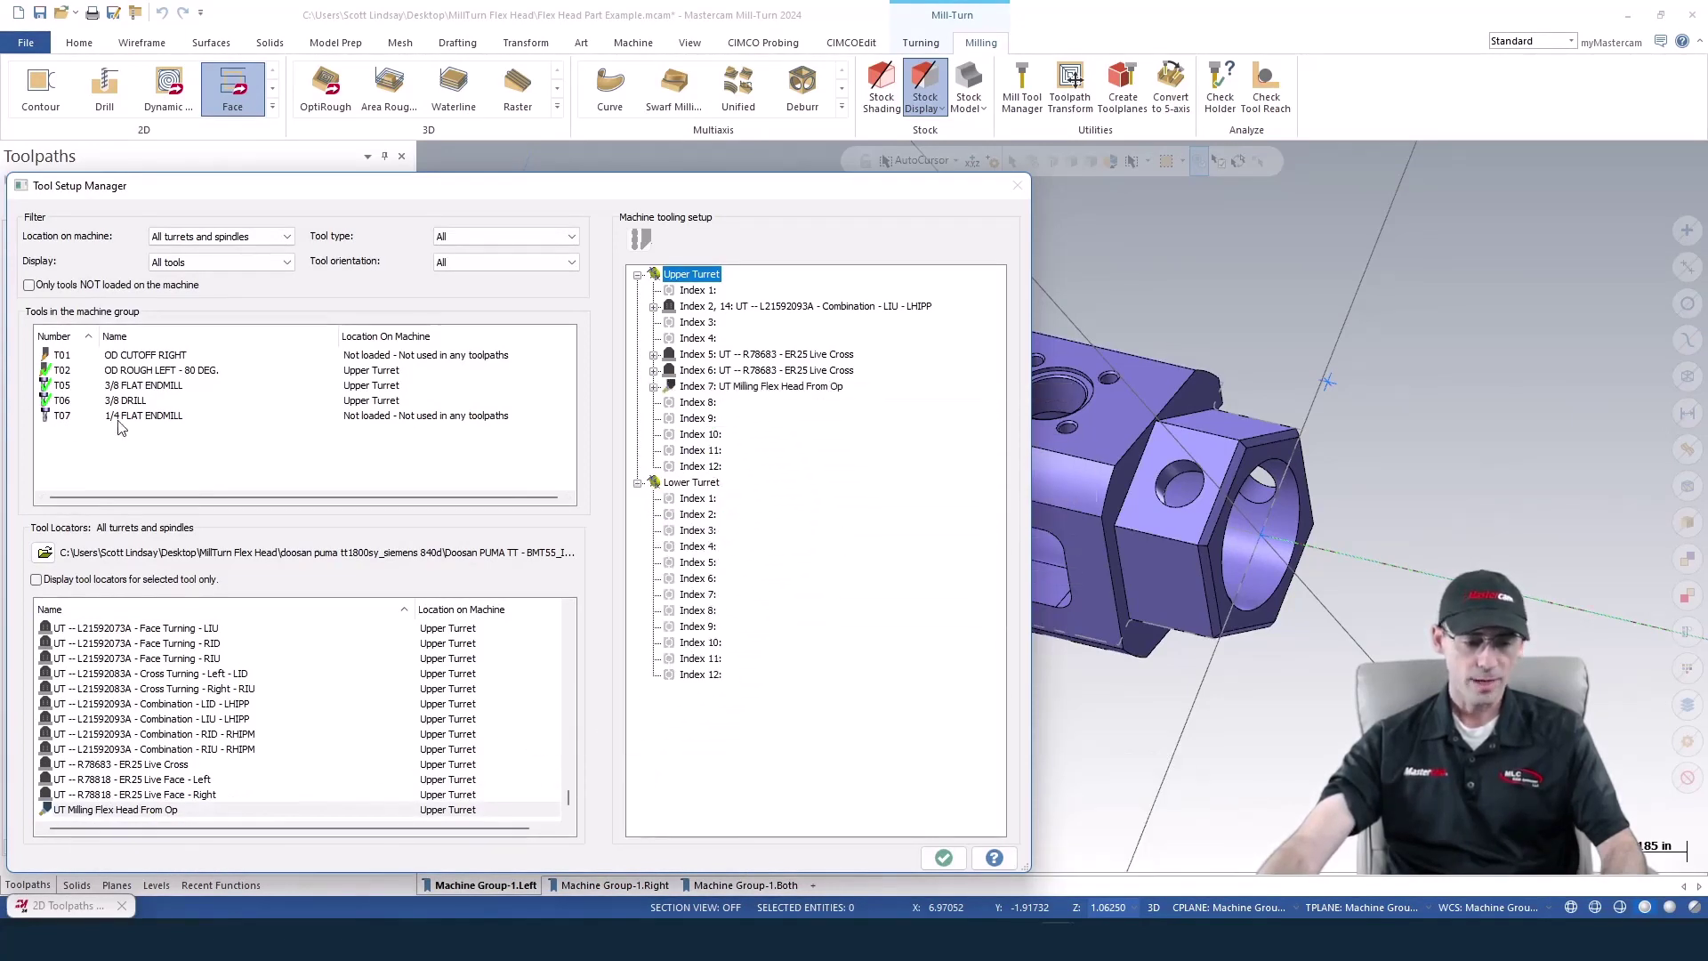
click(653, 386)
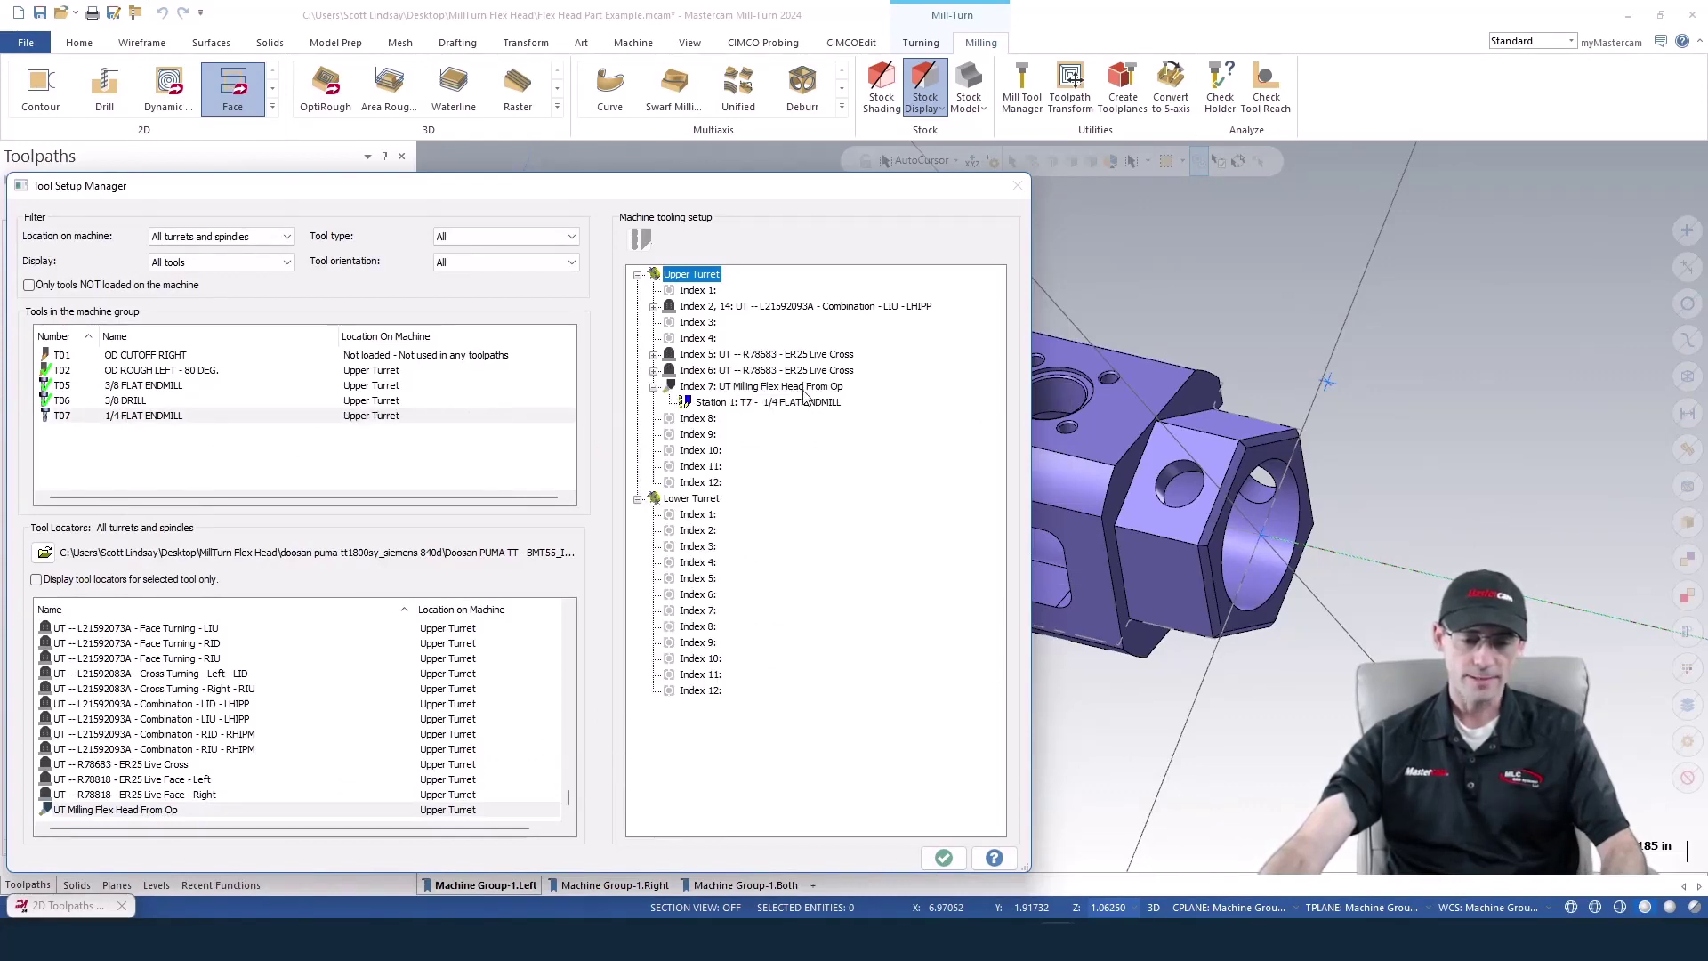
click(943, 857)
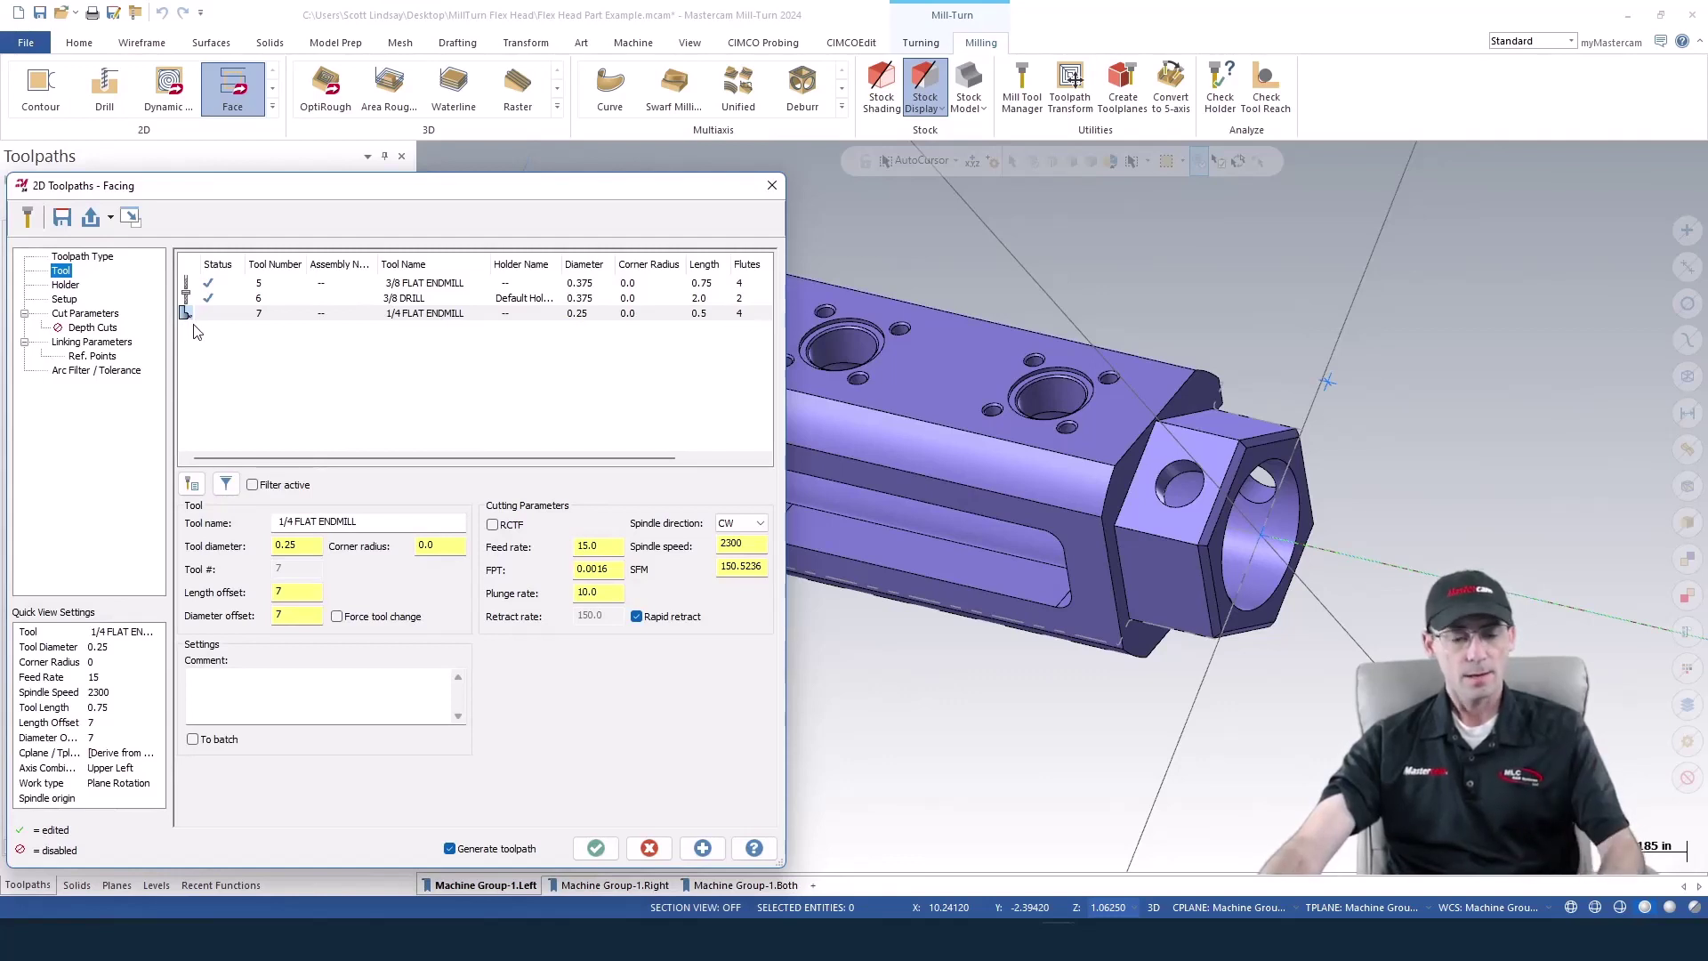
Load tool 7 on the machine and inspect the Index 7 flex head component with its tool
click(68, 285)
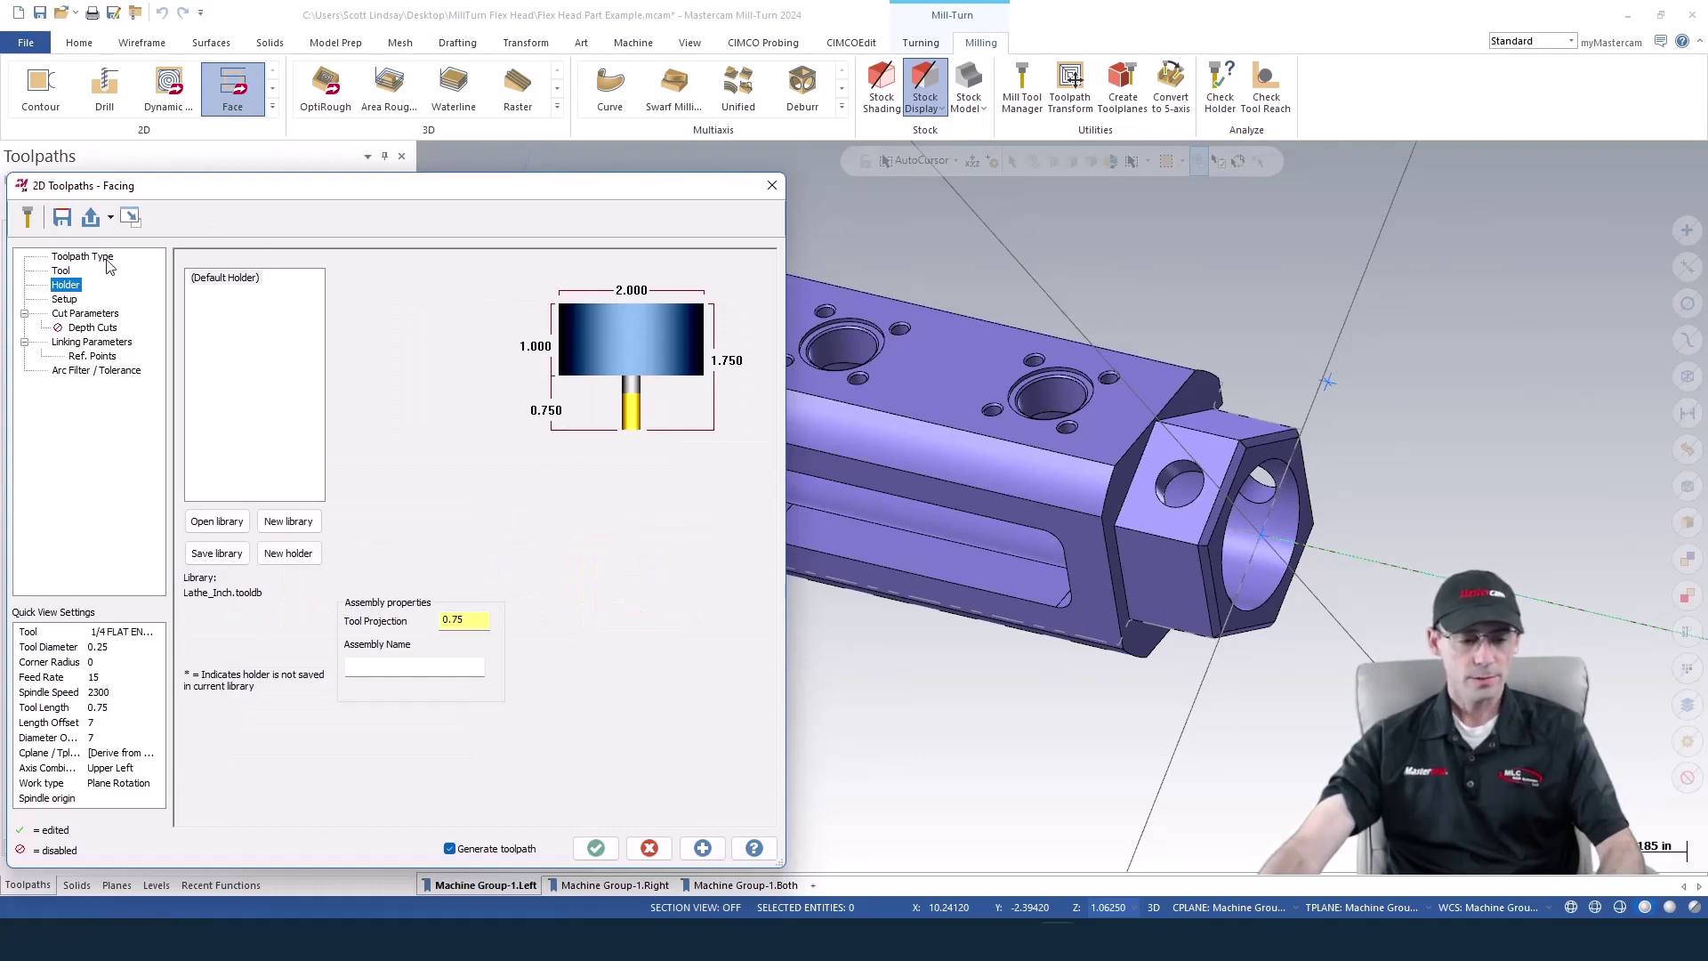
click(65, 271)
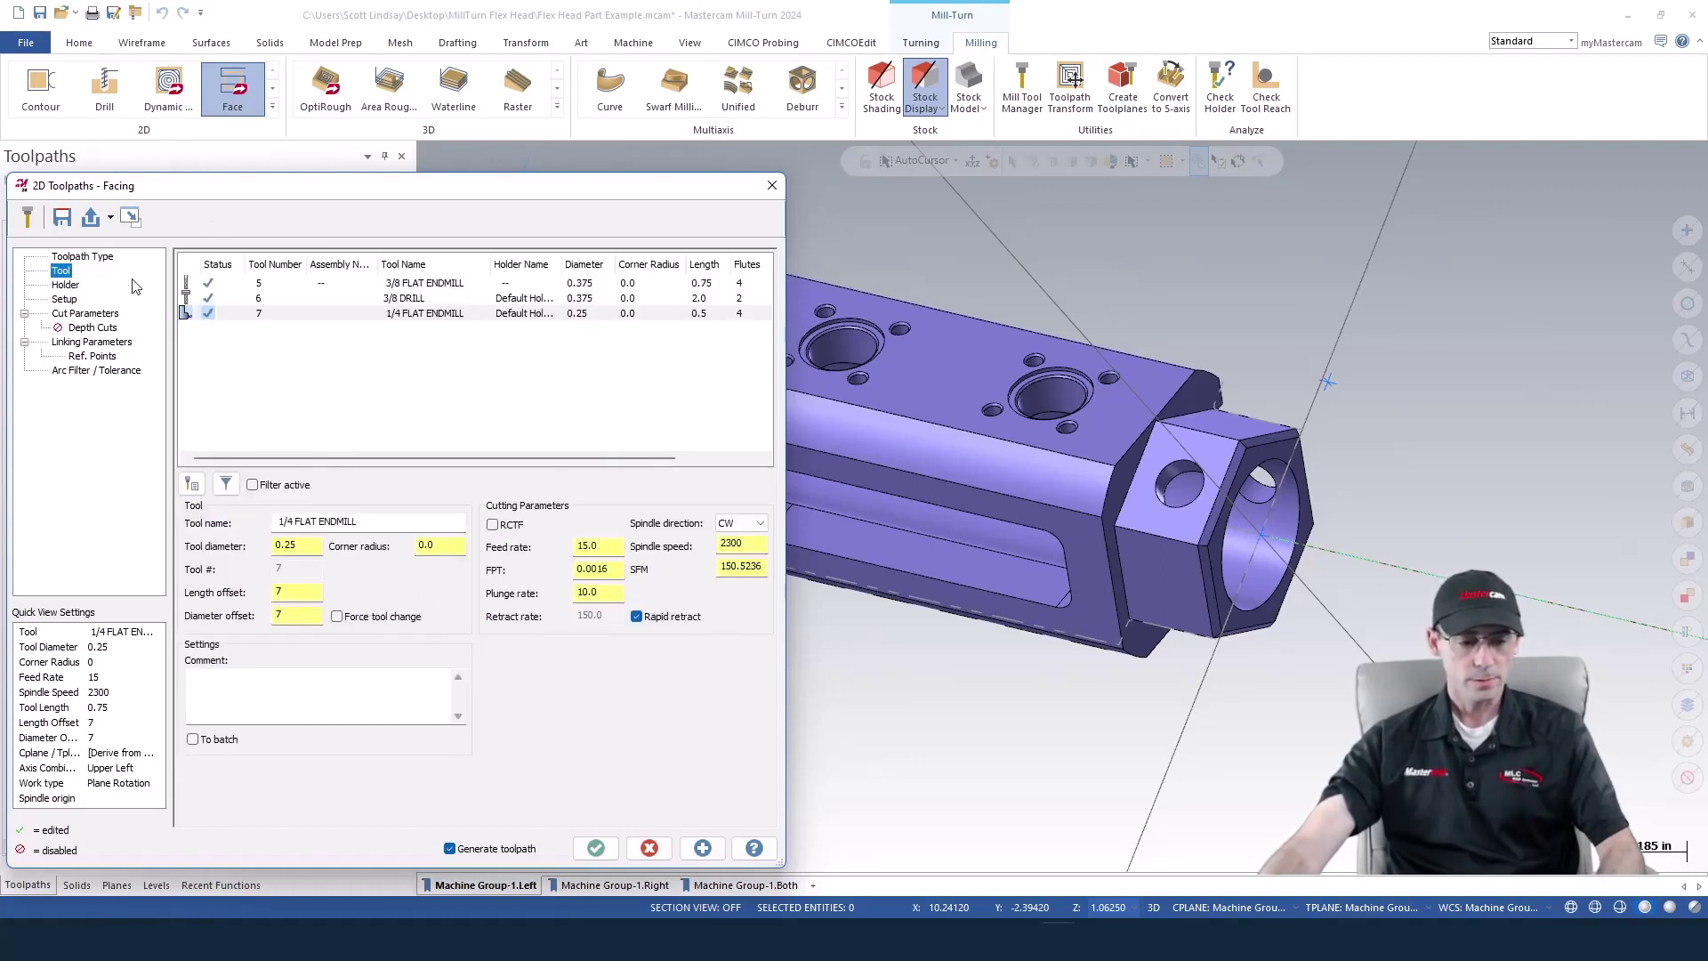
right_click(189, 318)
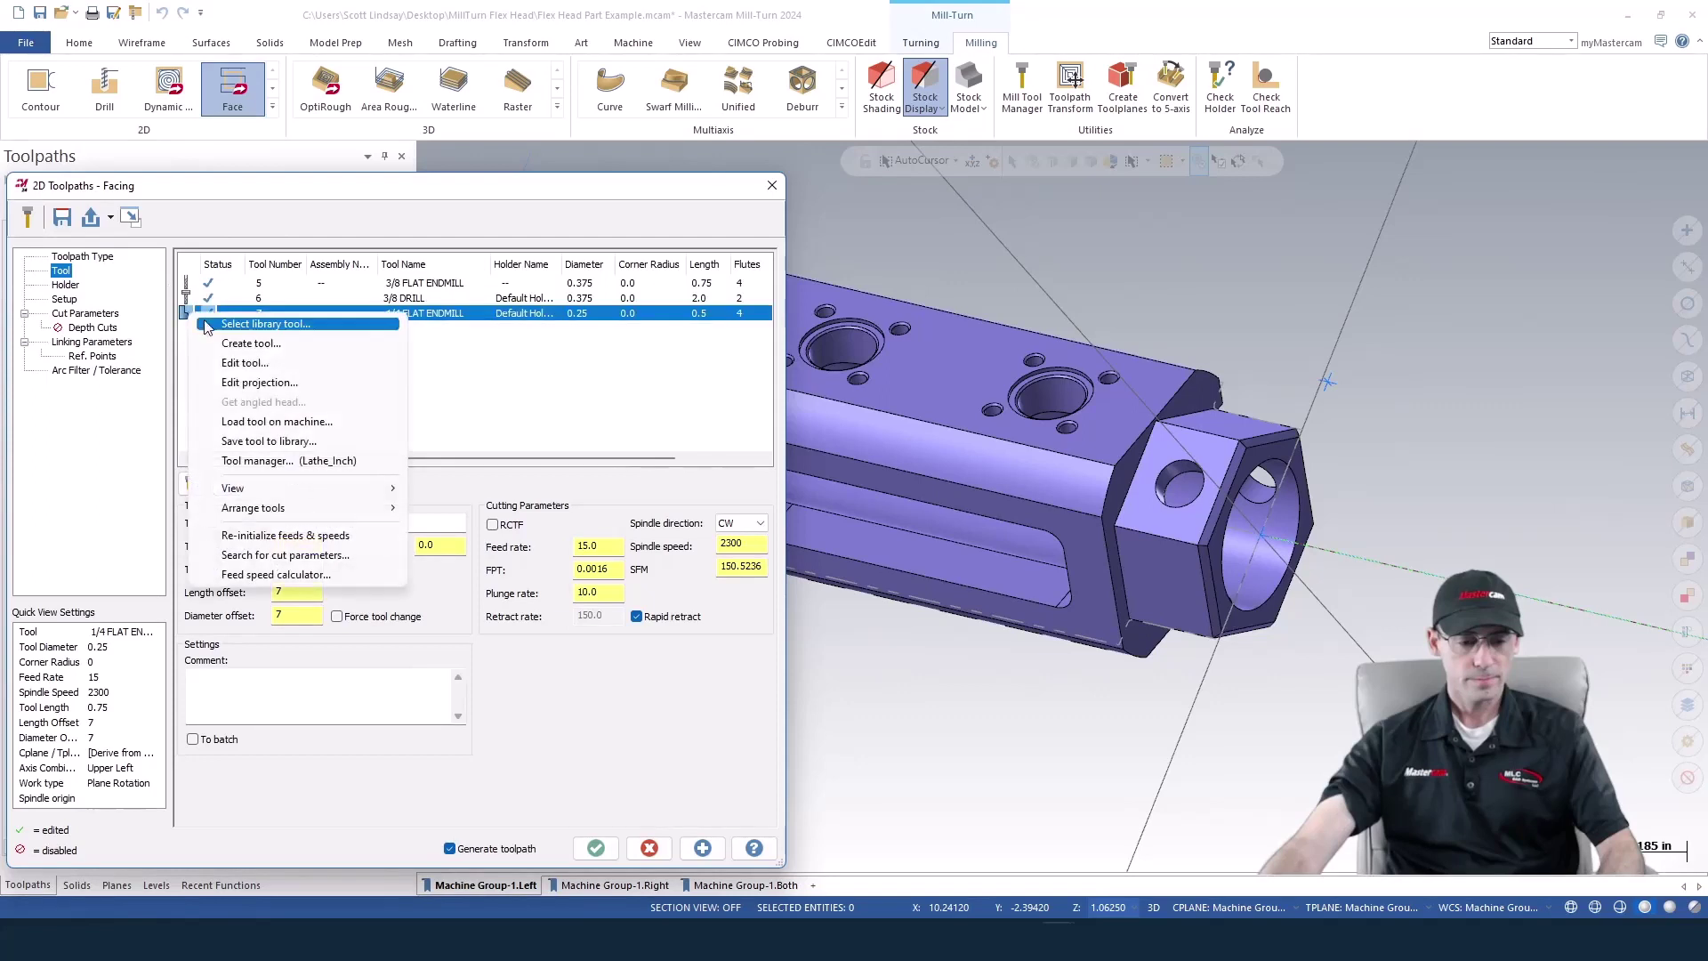
click(242, 424)
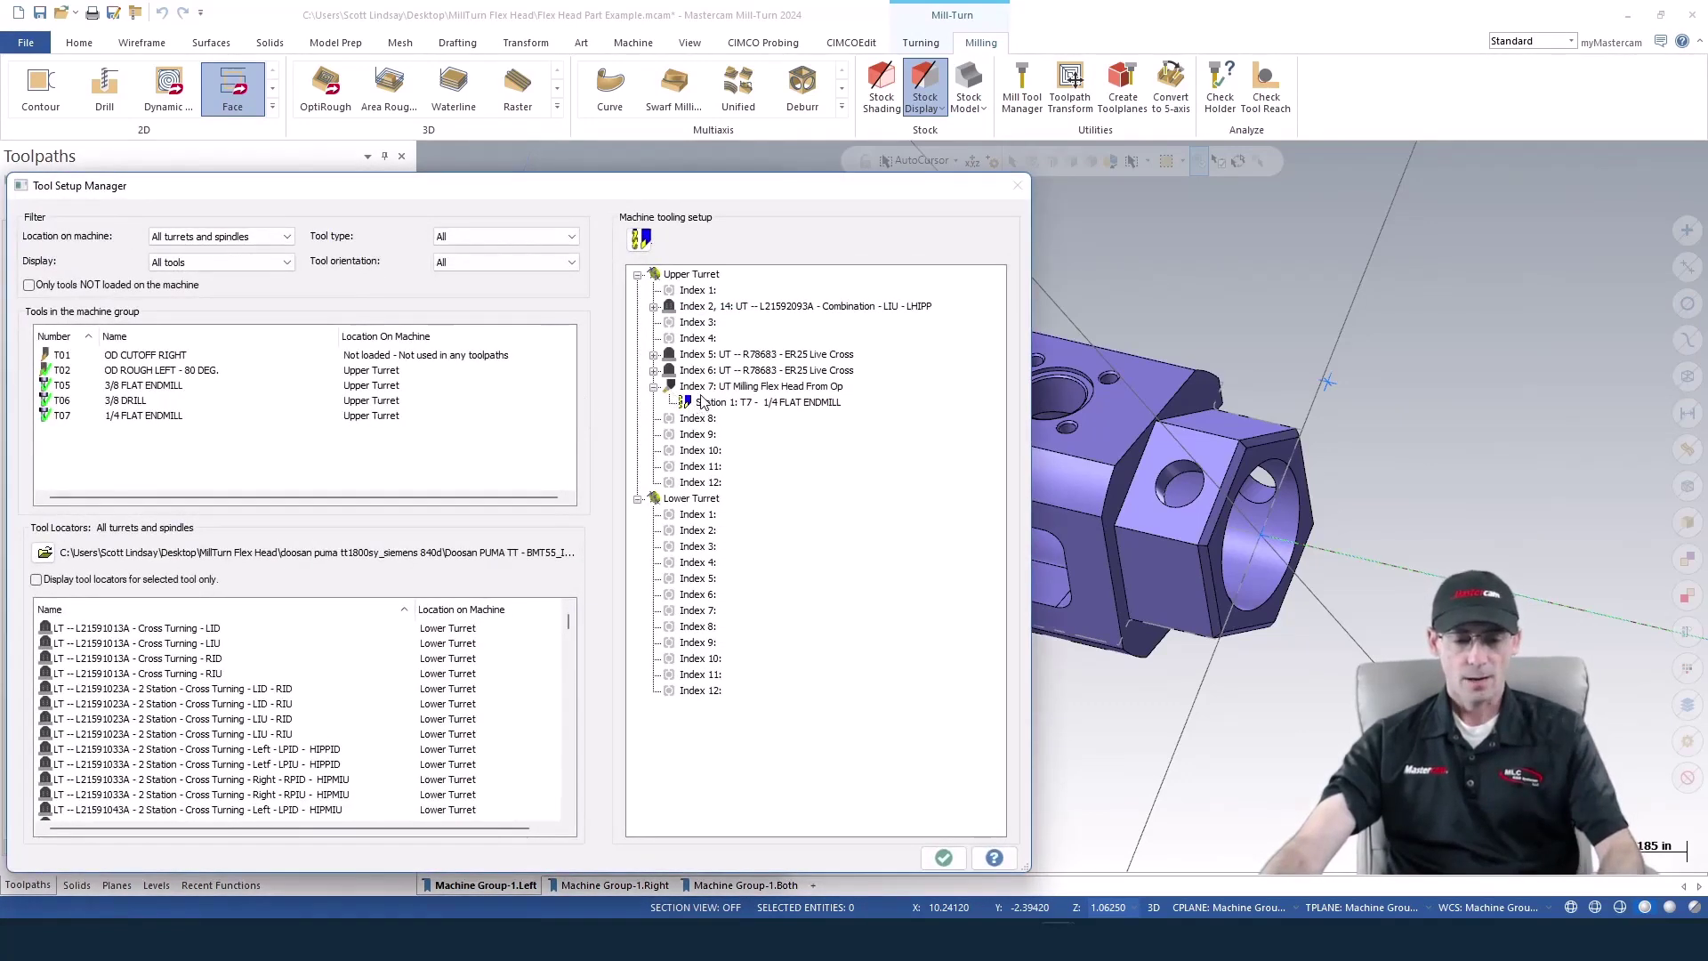
right_click(704, 387)
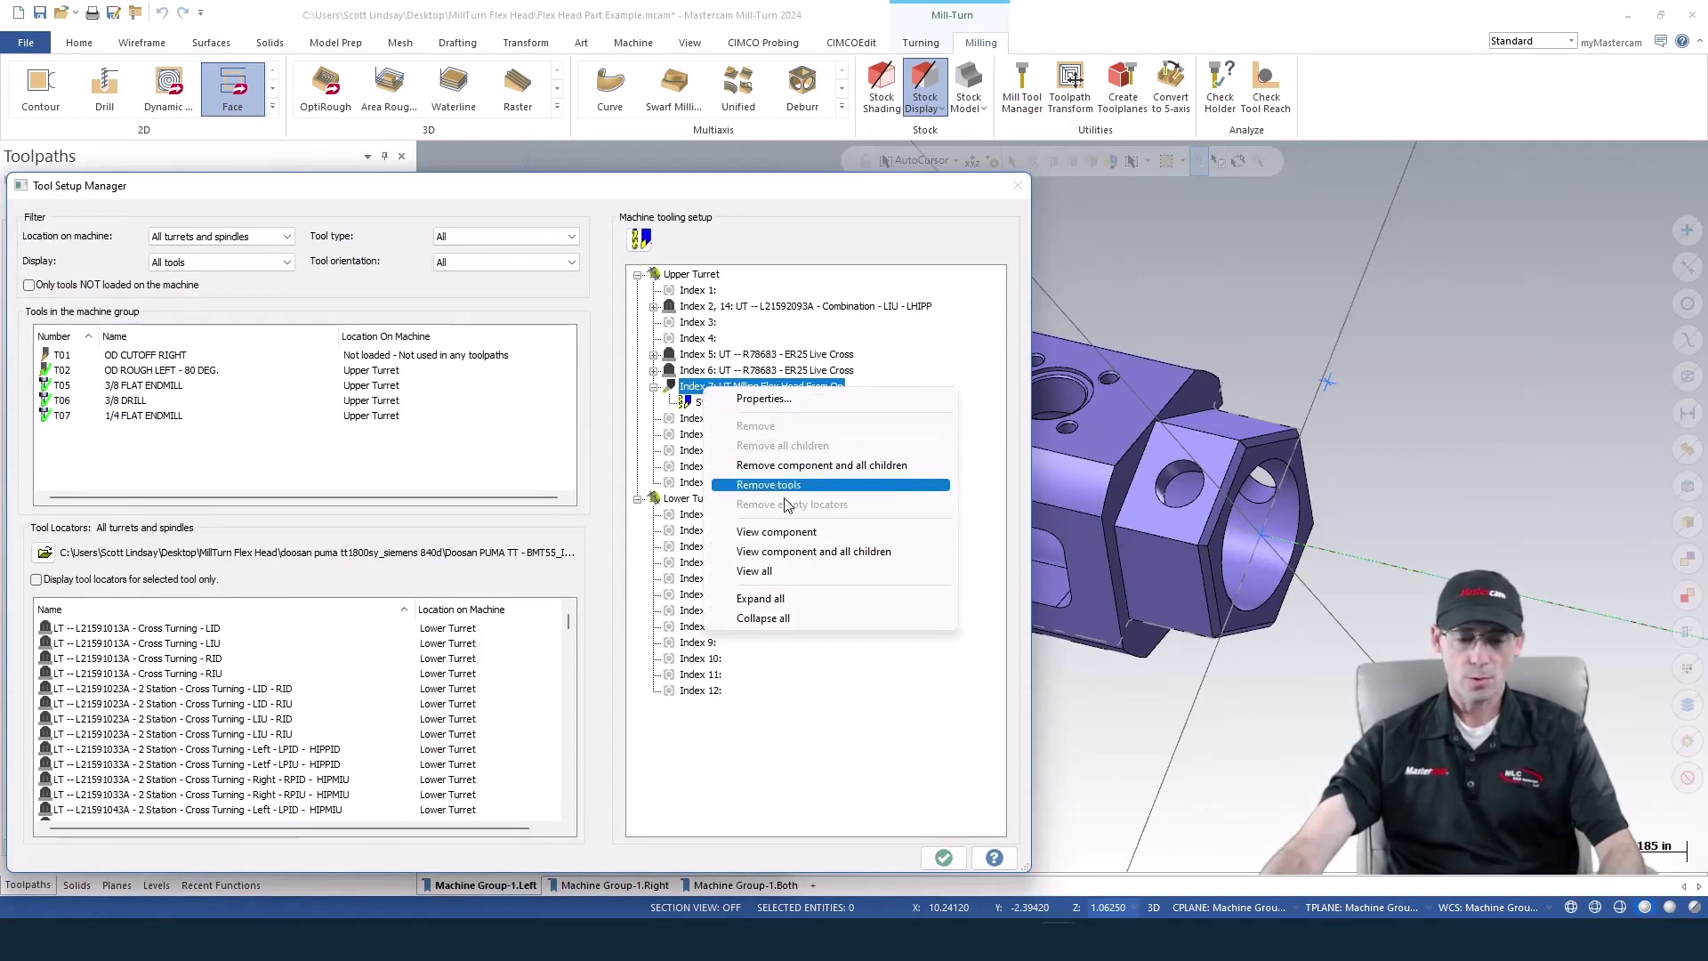
click(799, 553)
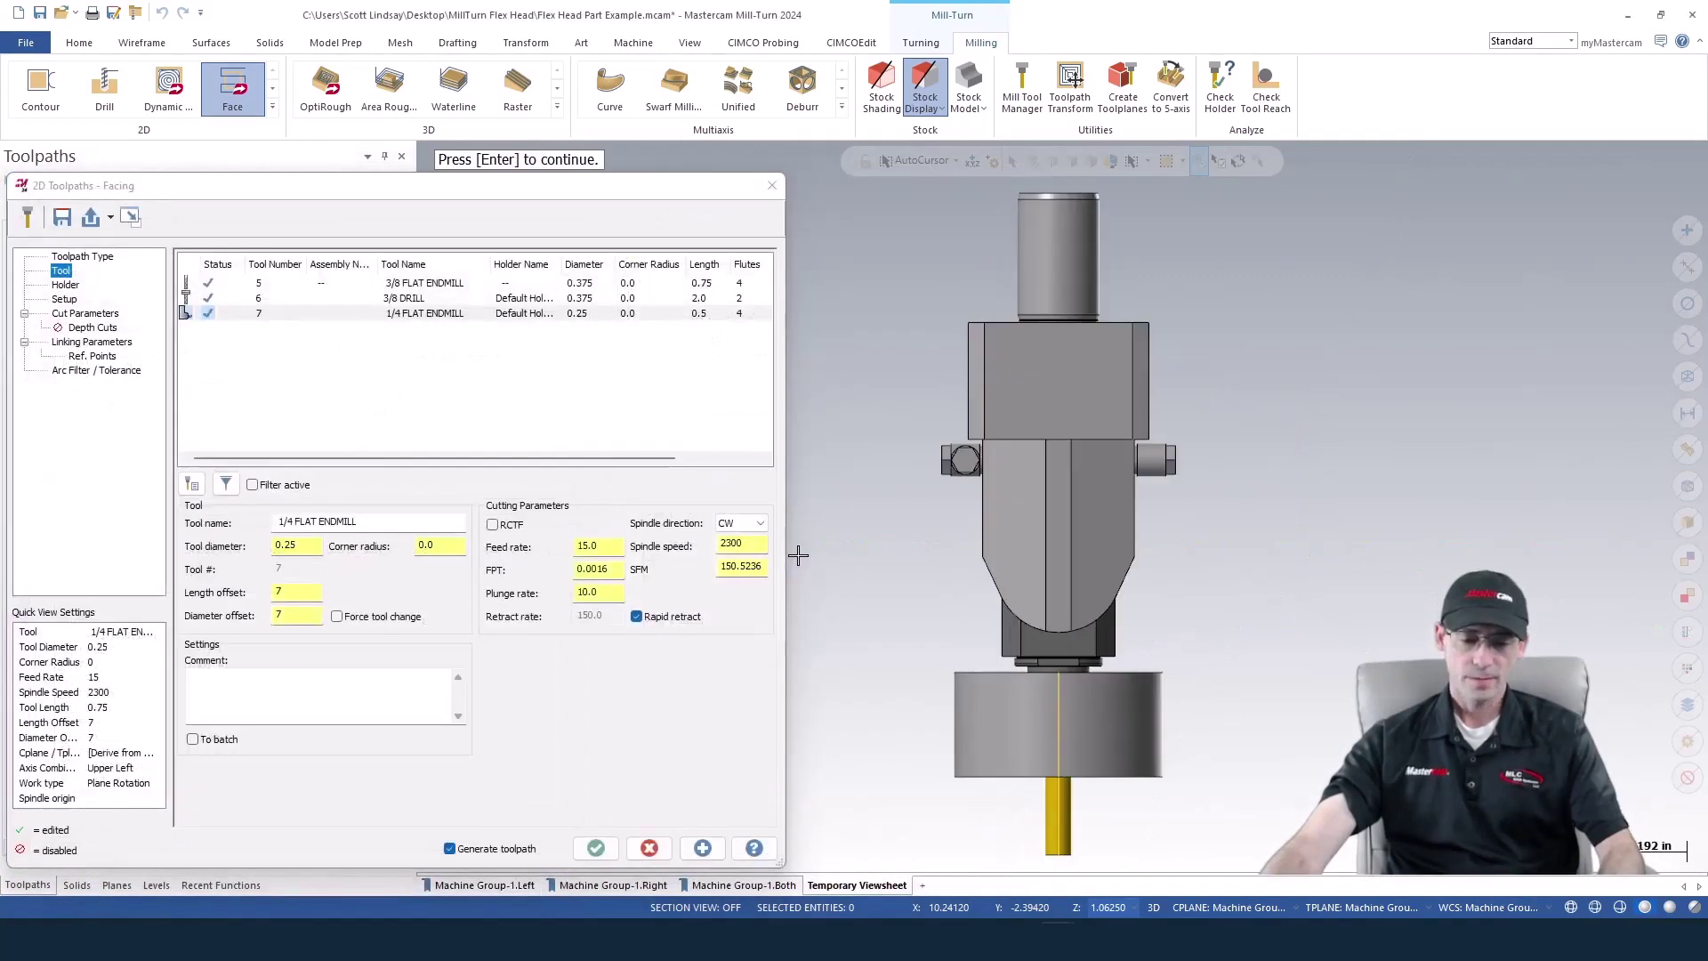
middle_drag(934, 532, 955, 643)
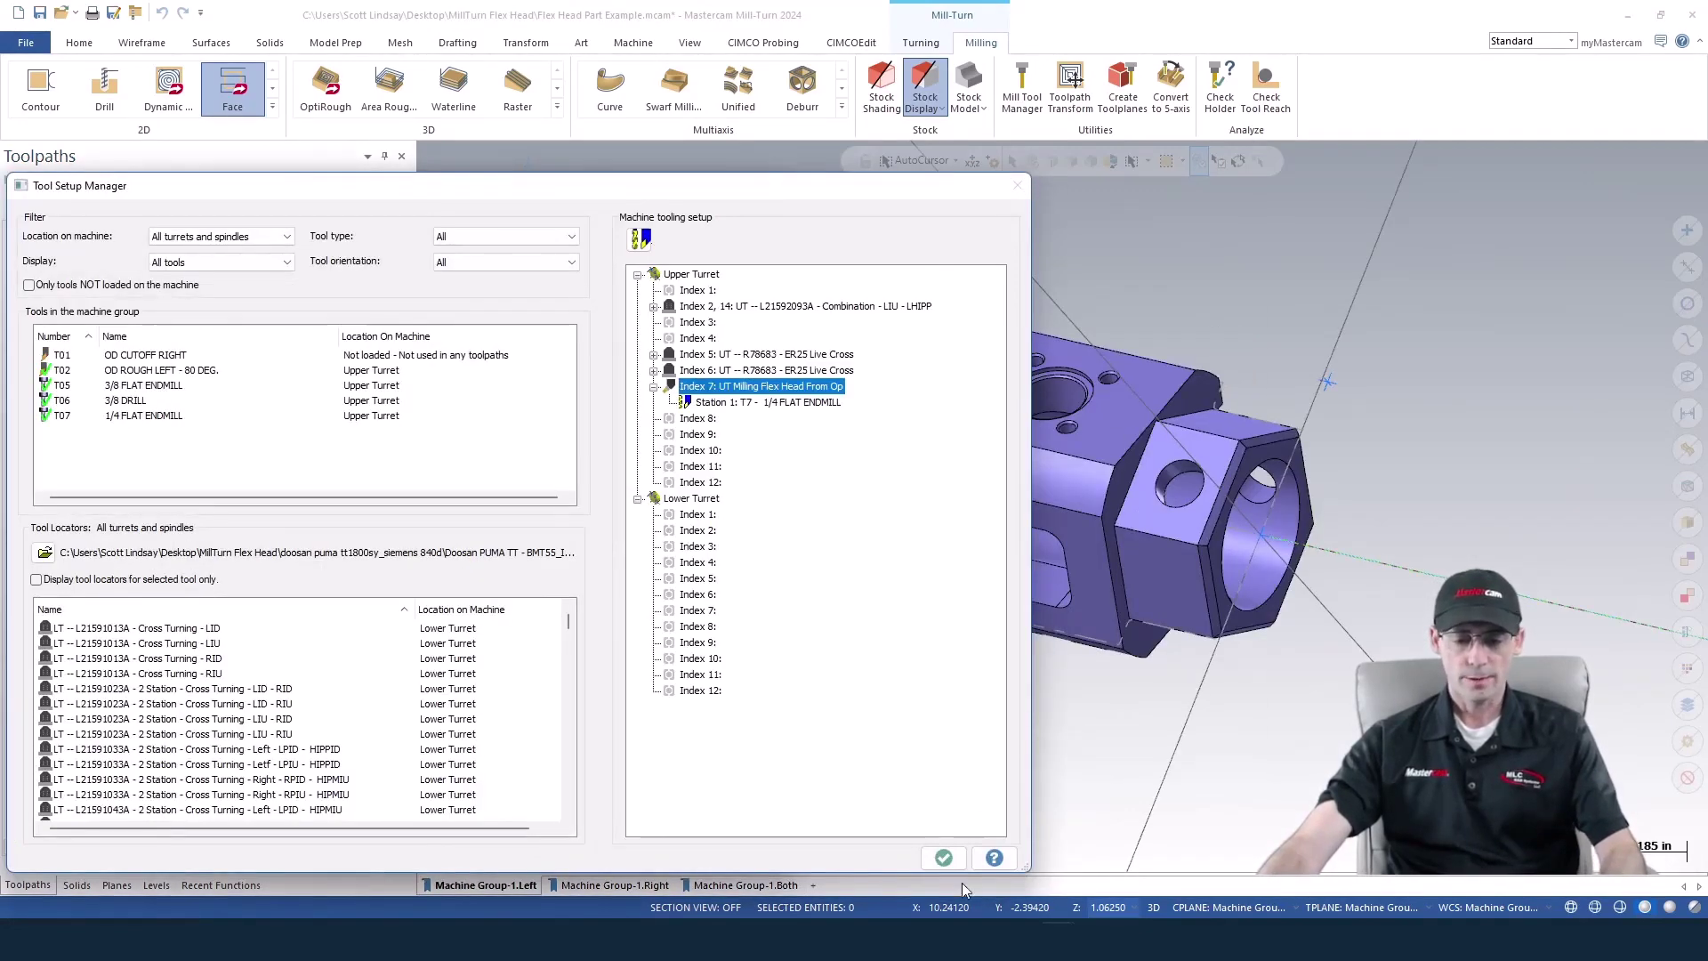
Open the facing toolpath's Default Holder for editing
click(944, 856)
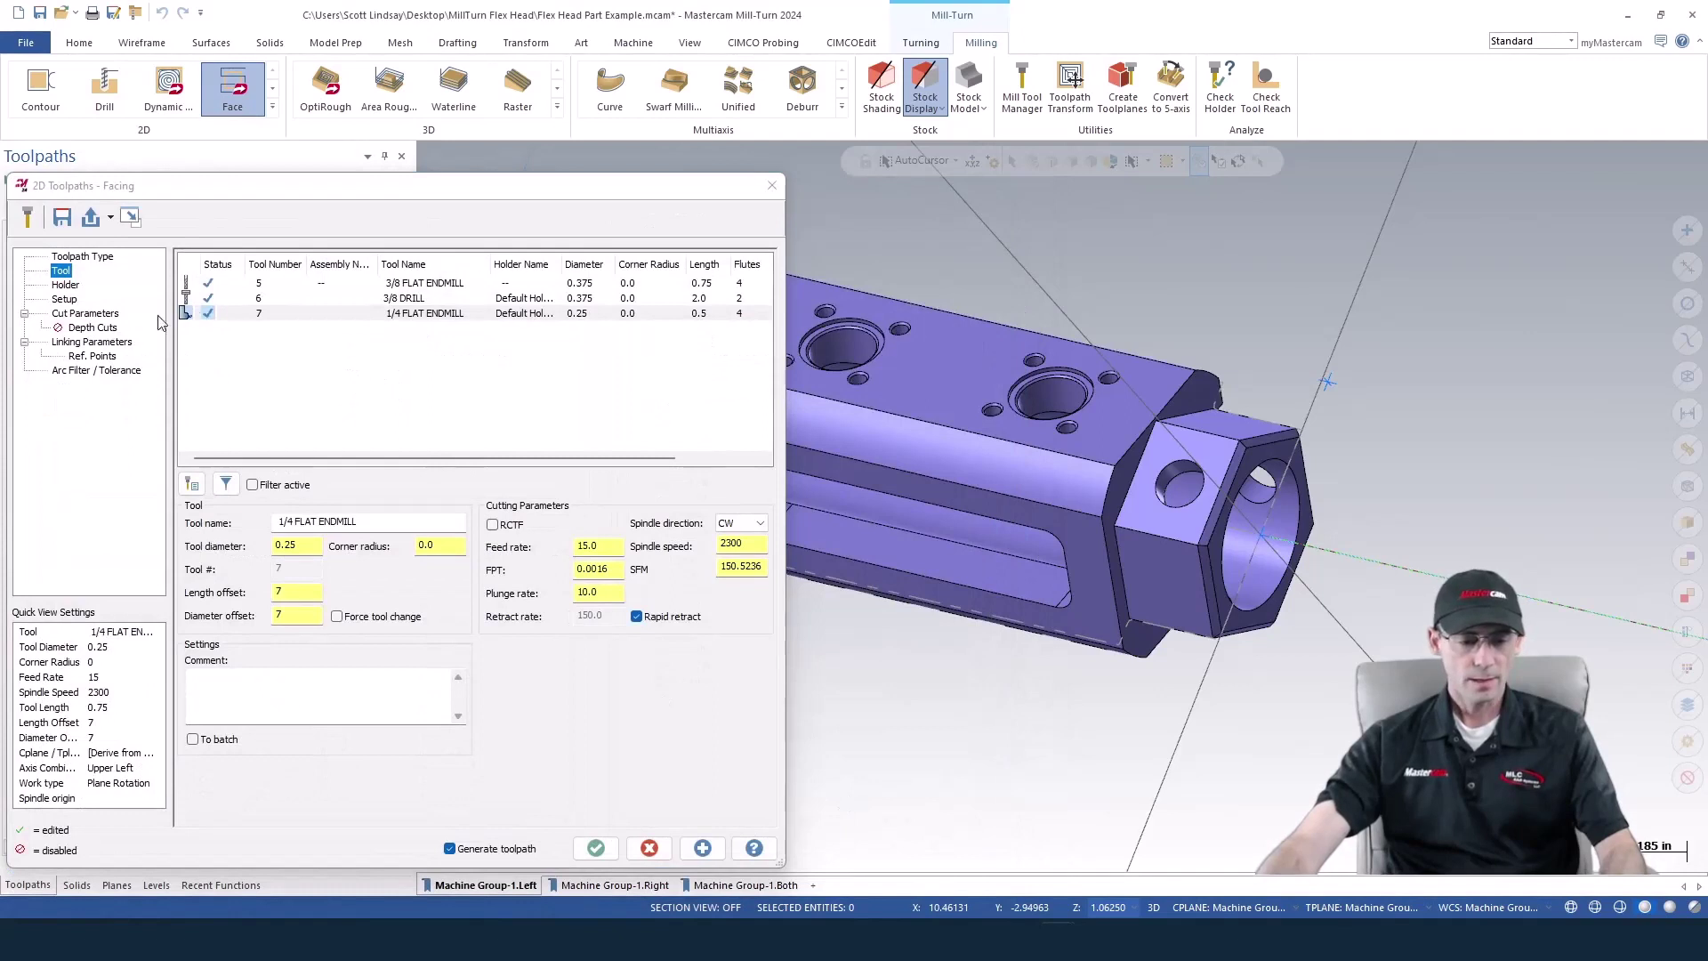
click(66, 284)
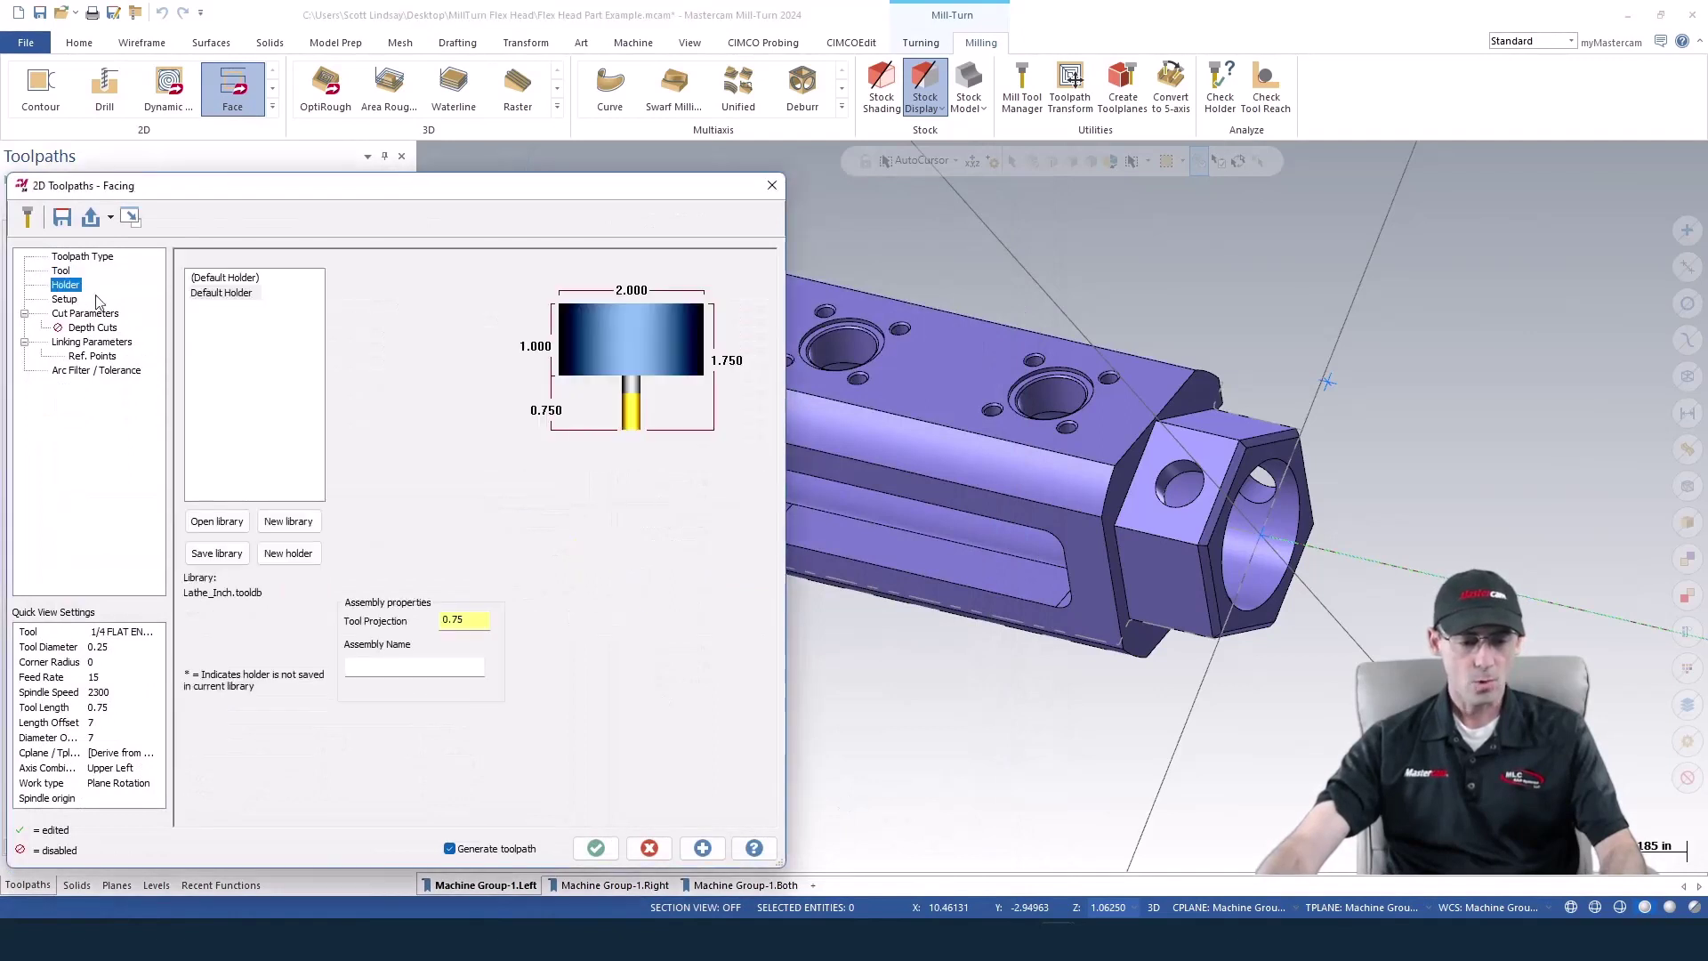
right_click(239, 296)
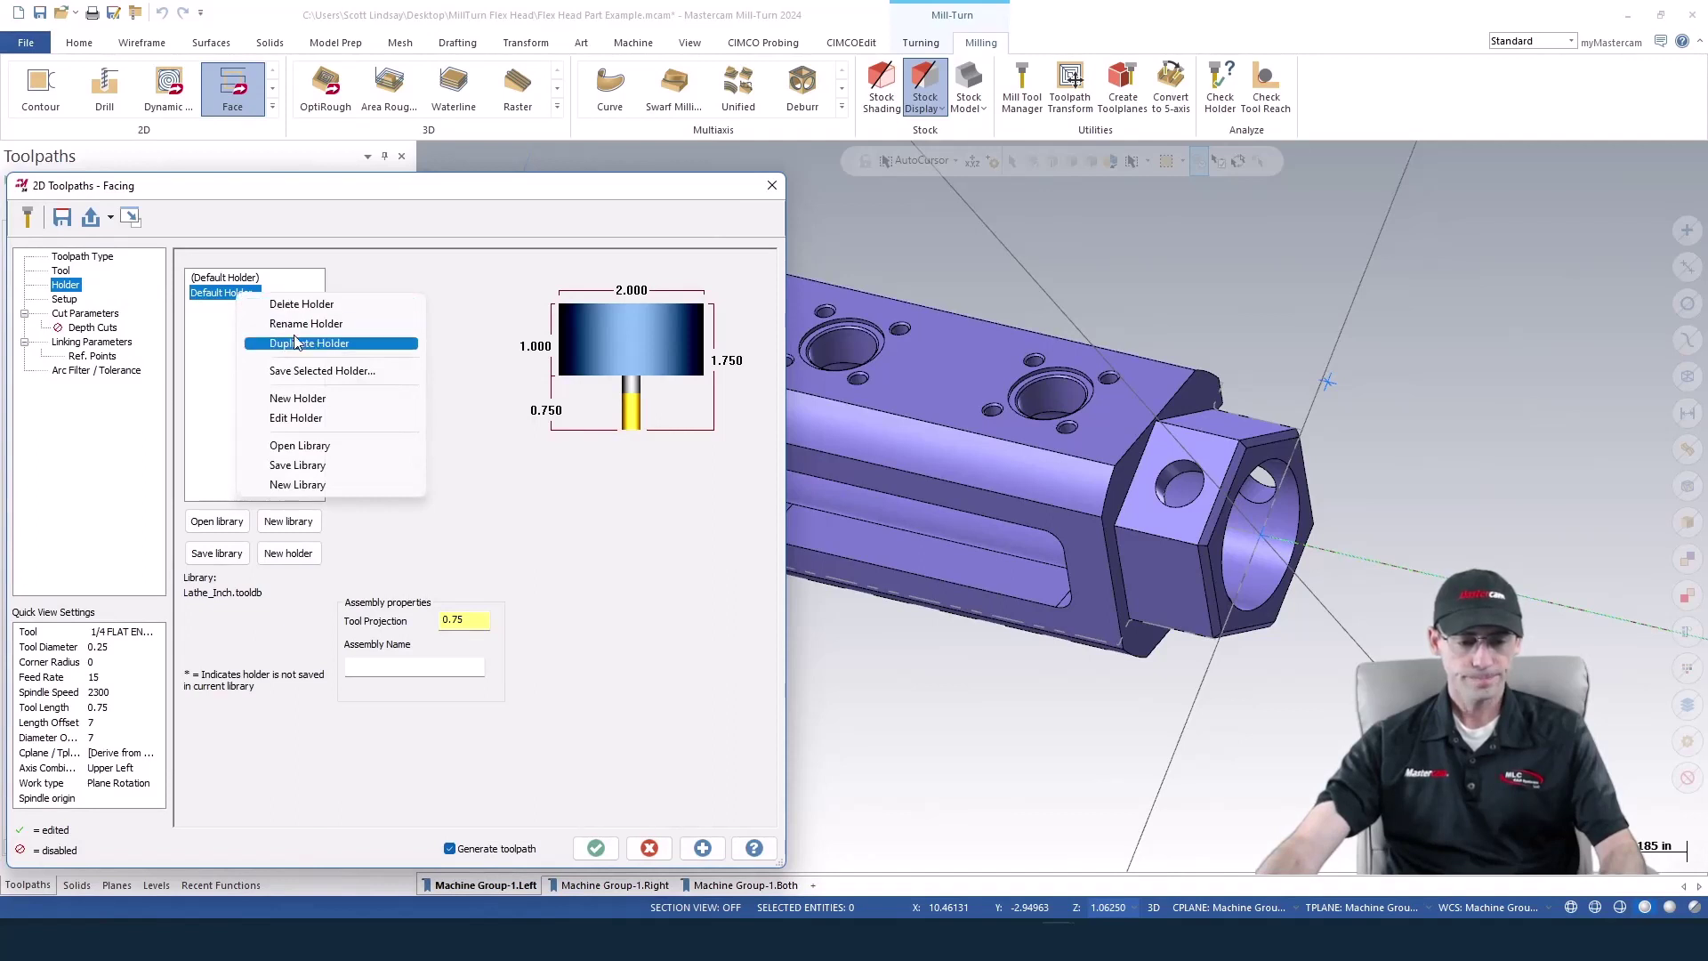
click(297, 420)
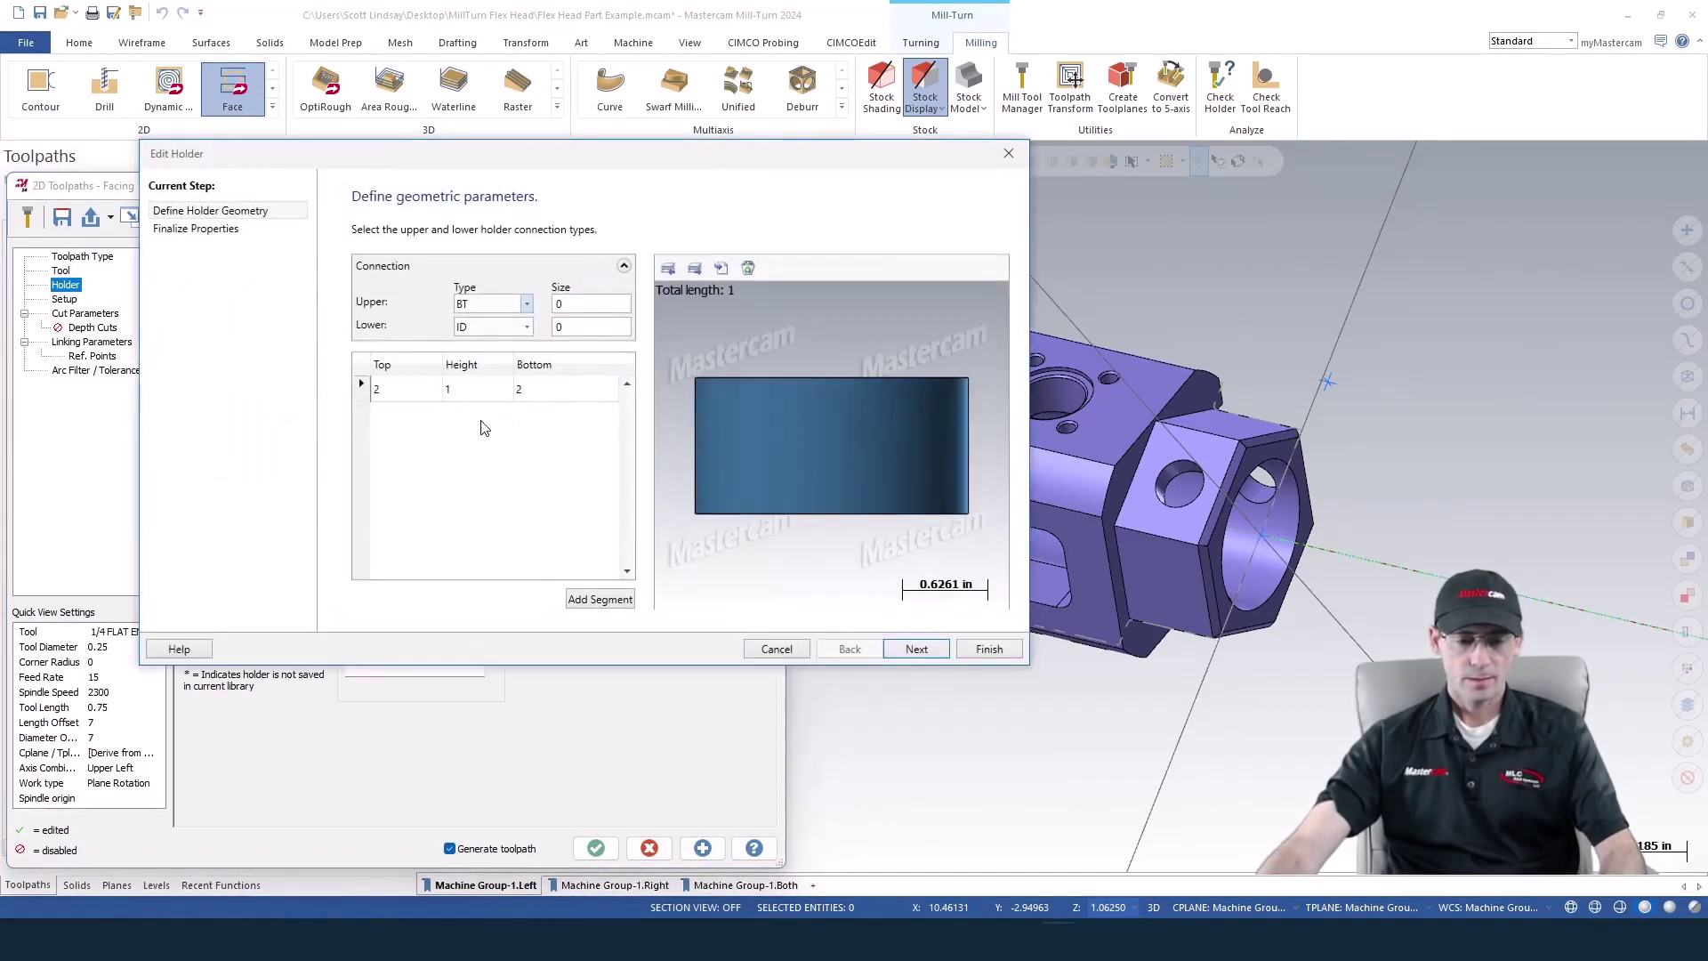
Resize the holder segment to top .75, height .3 and bottom .75, then finish
click(404, 392)
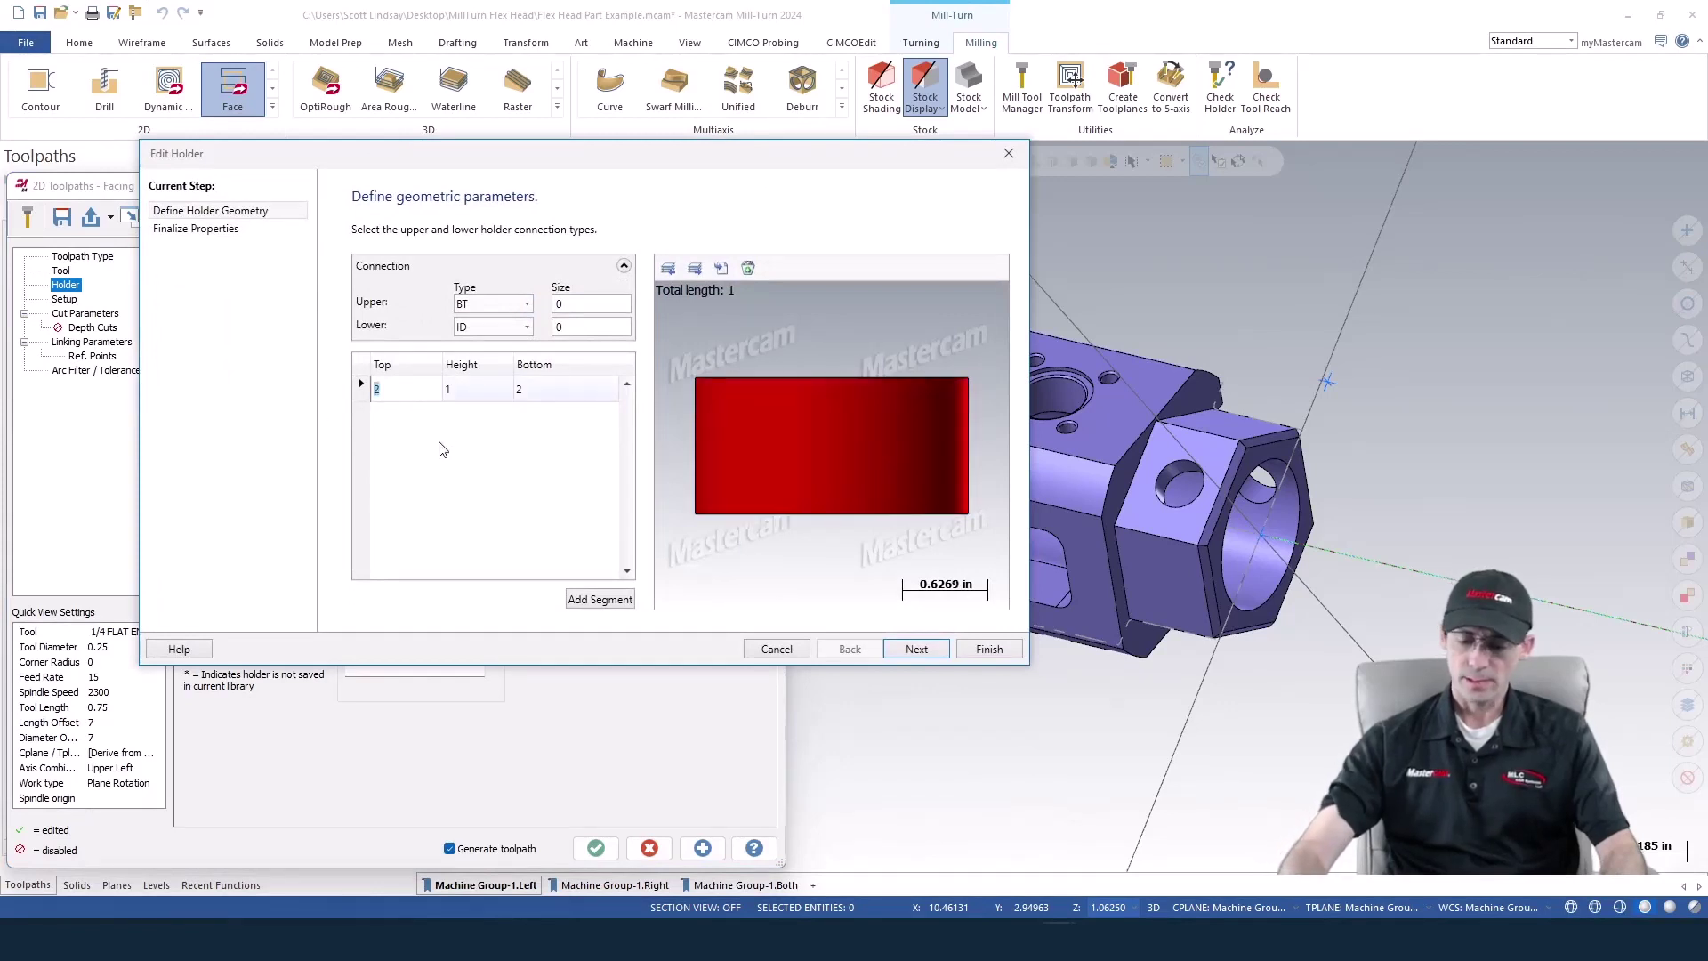
key(BackSpace)
text(.75)
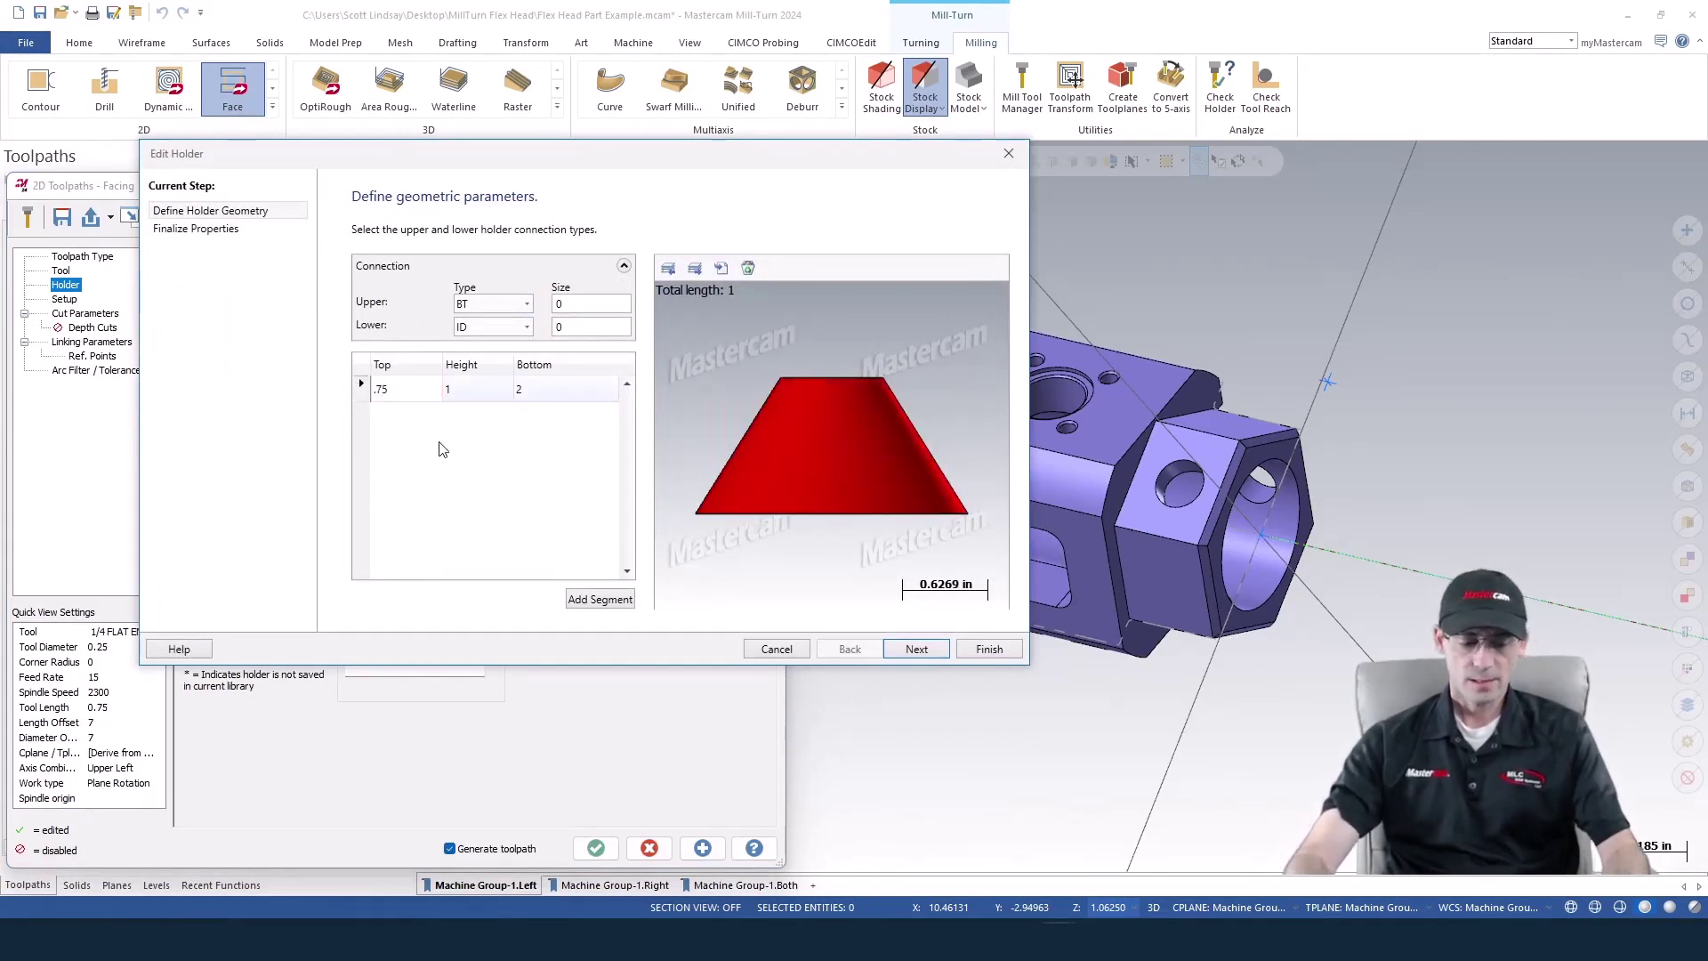
key(Tab)
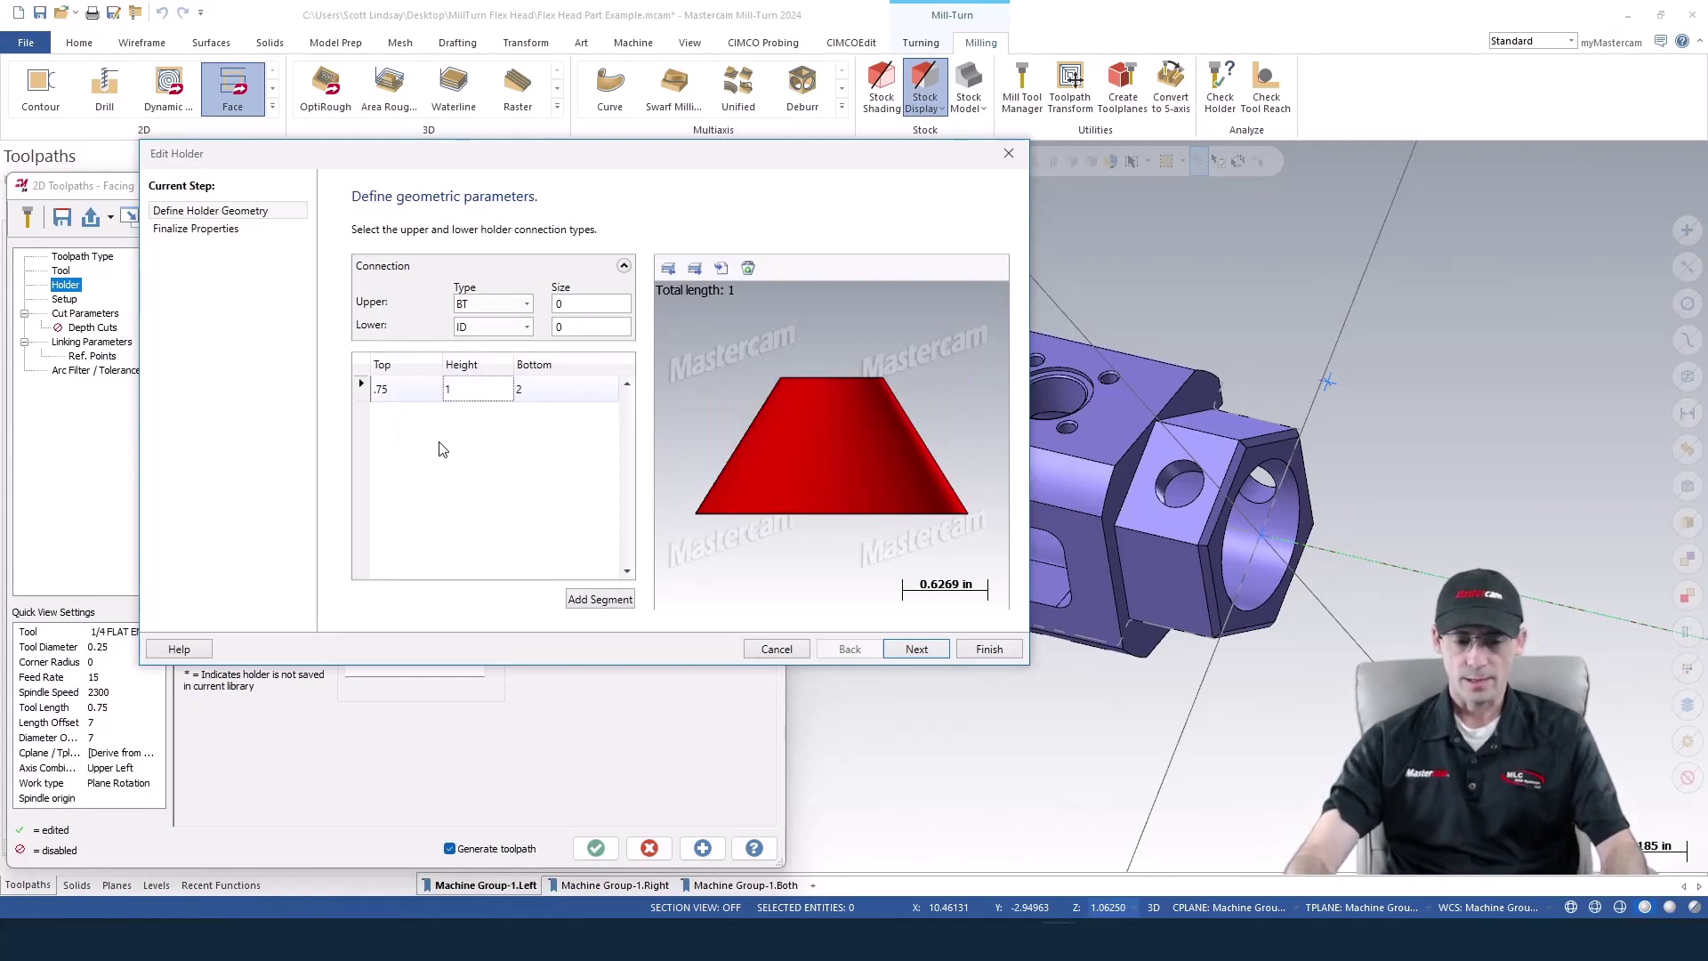
key(ctrl+a)
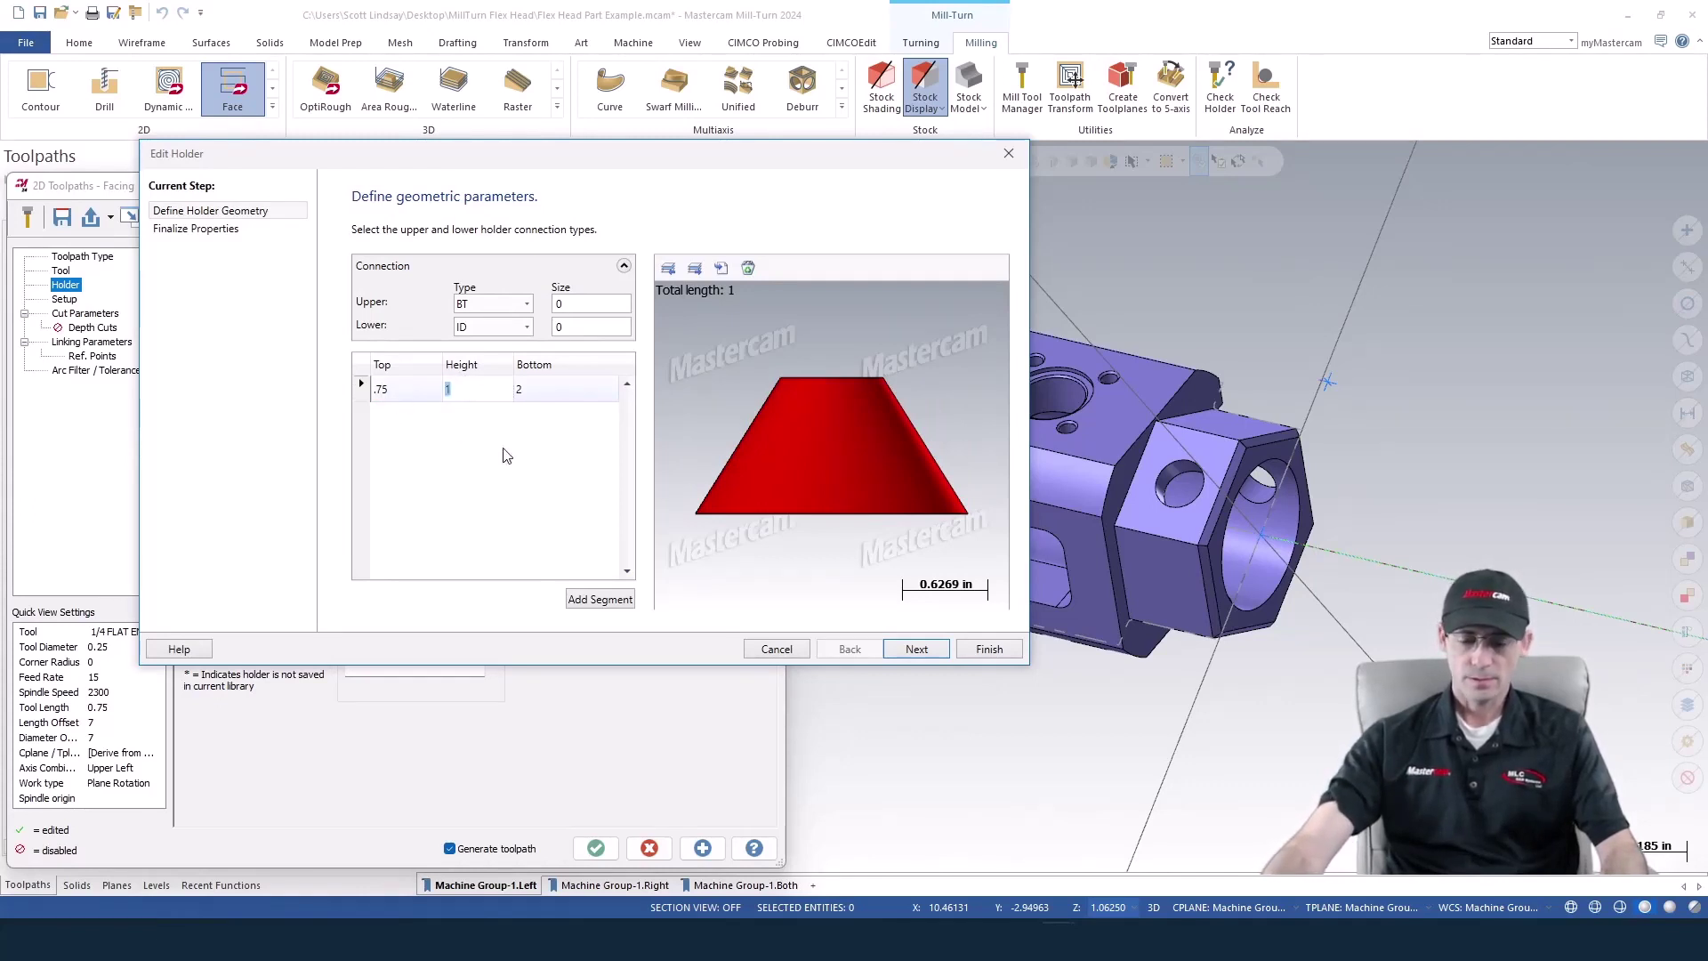
text(.)
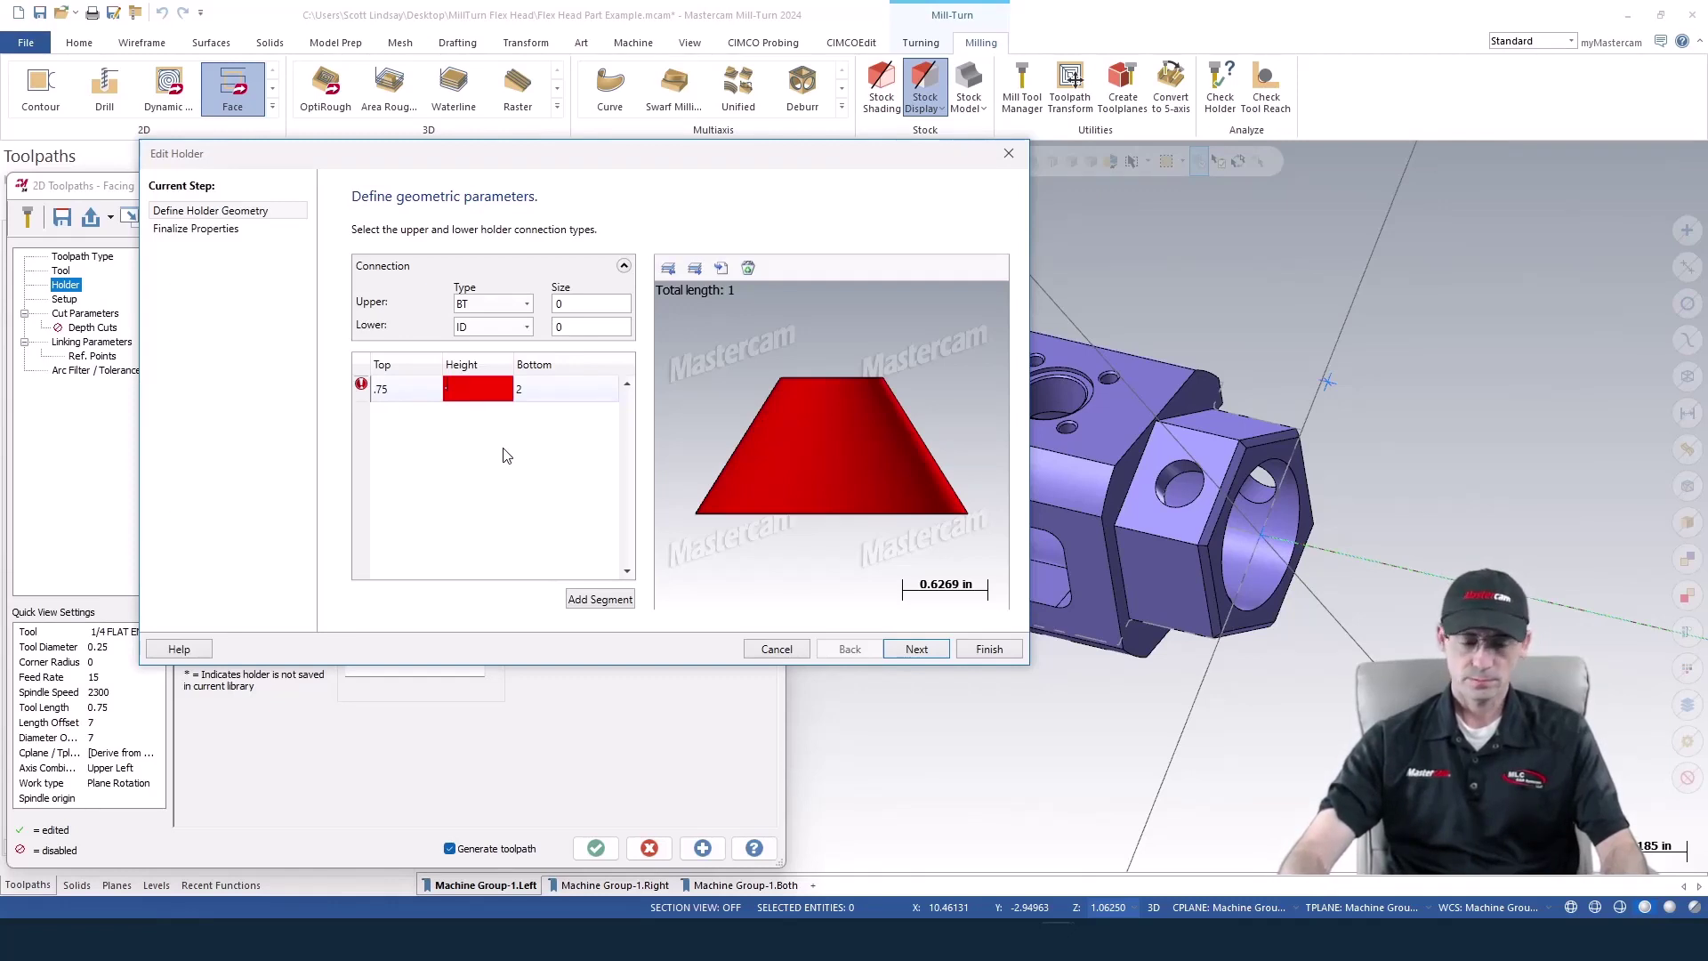
text(3)
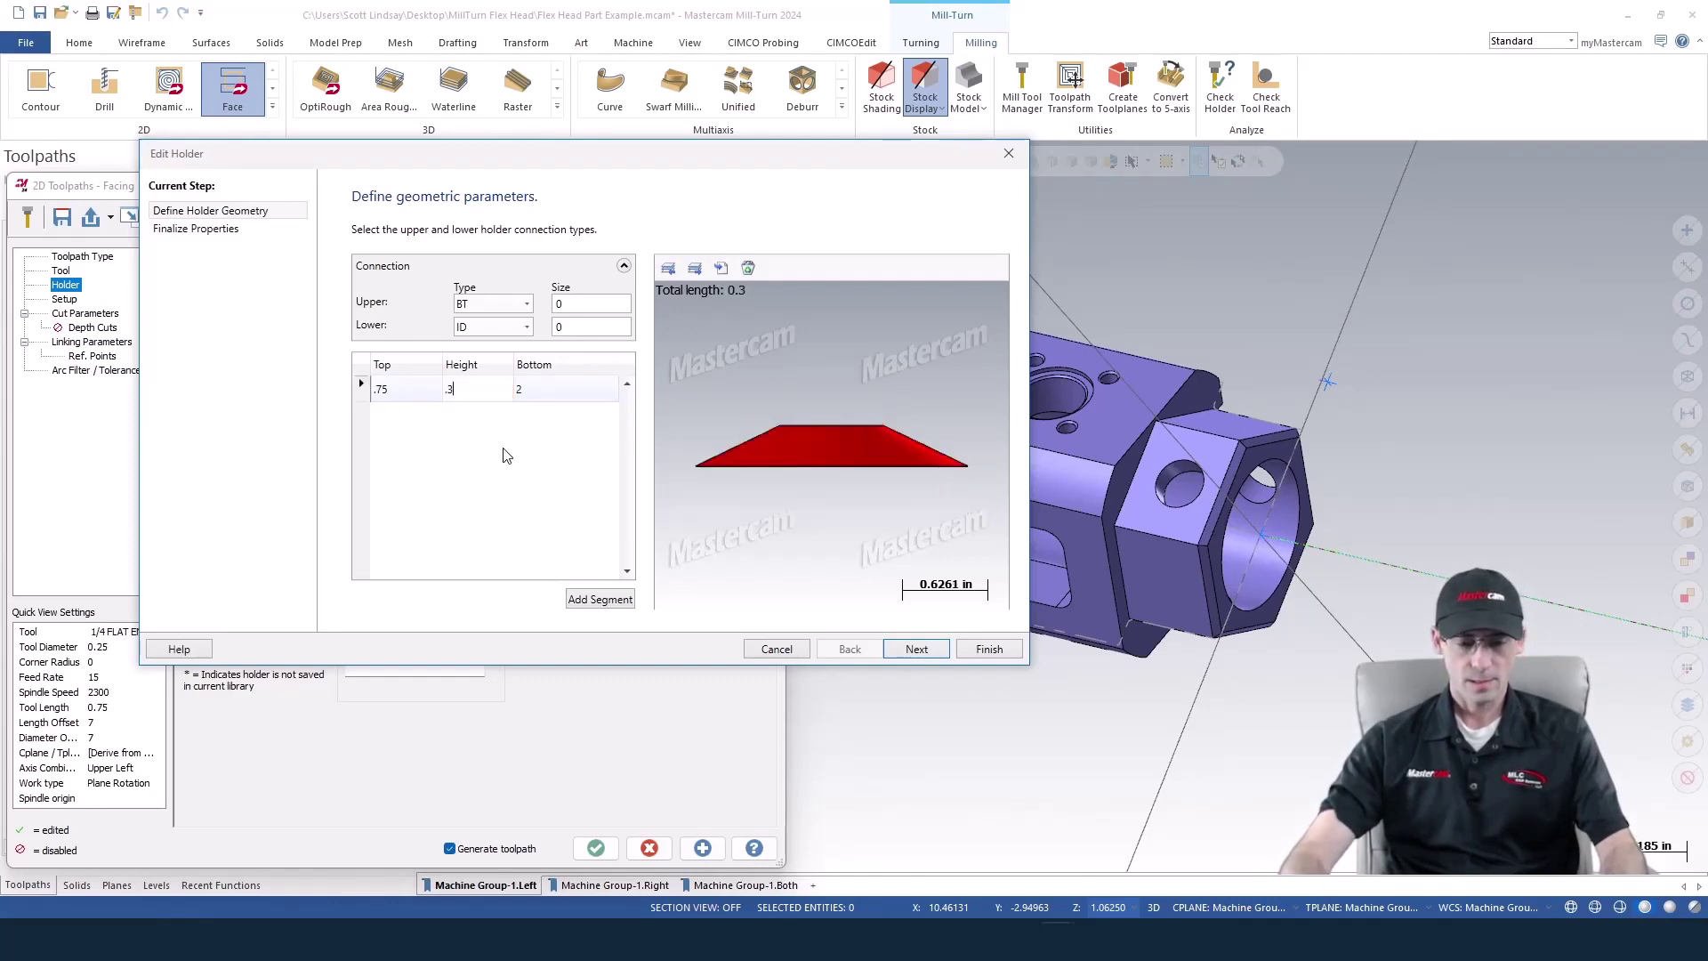
key(Tab)
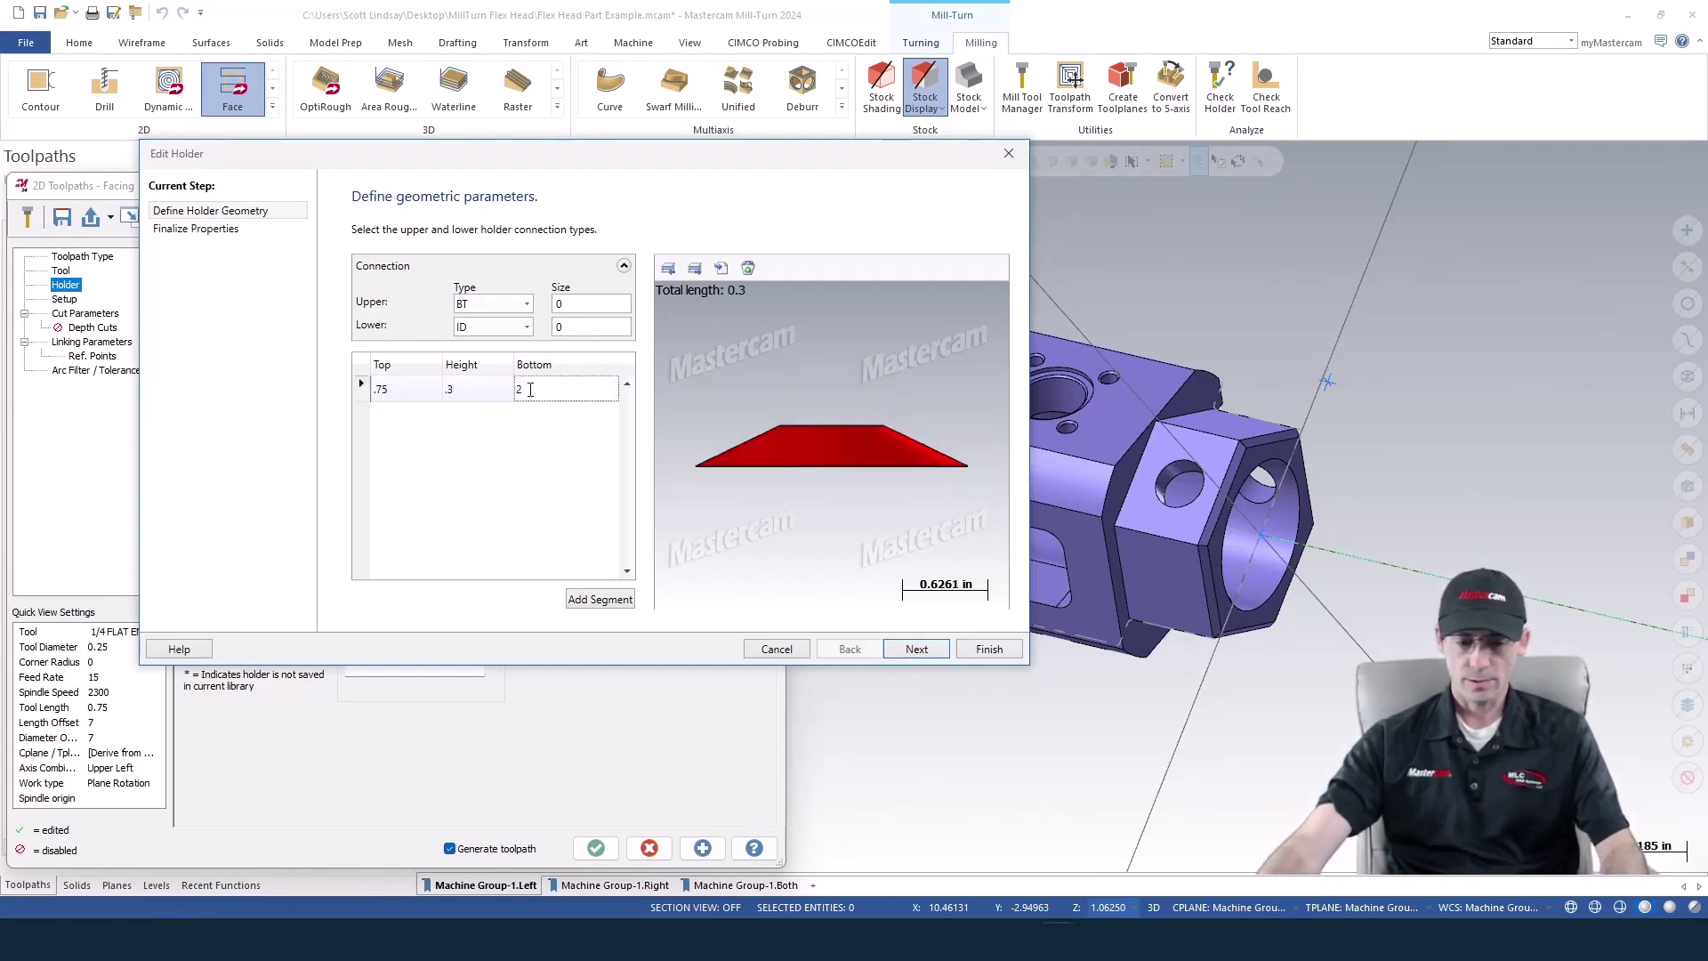
key(BackSpace)
text(.75)
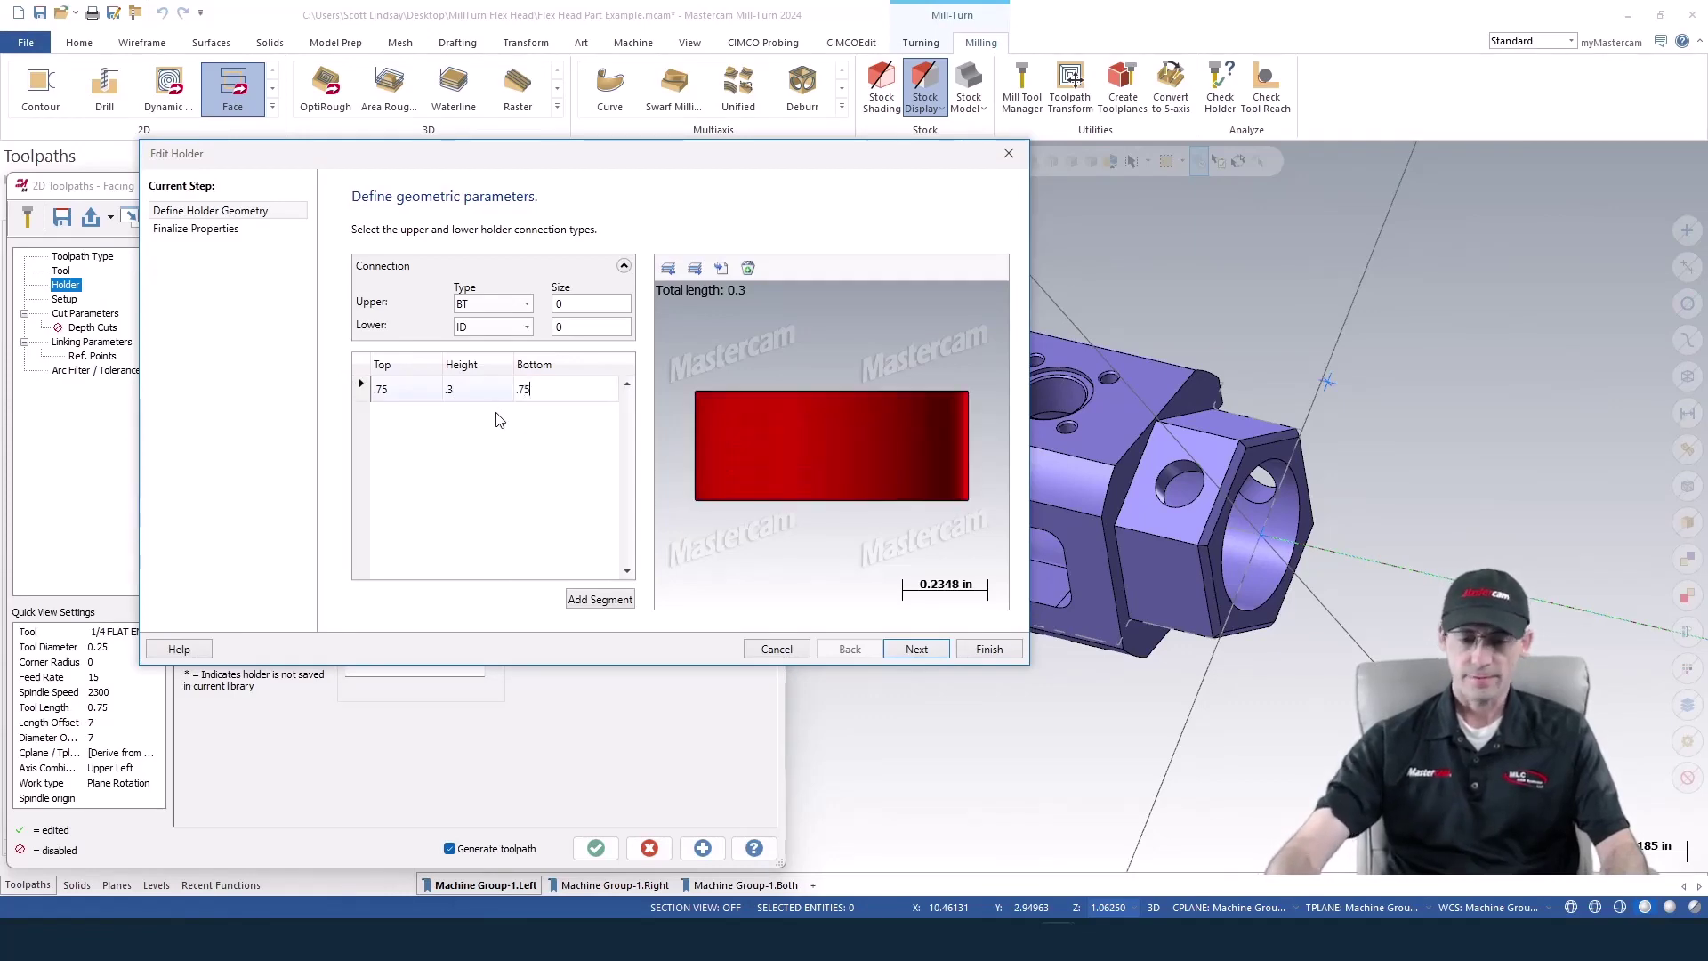
key(Tab)
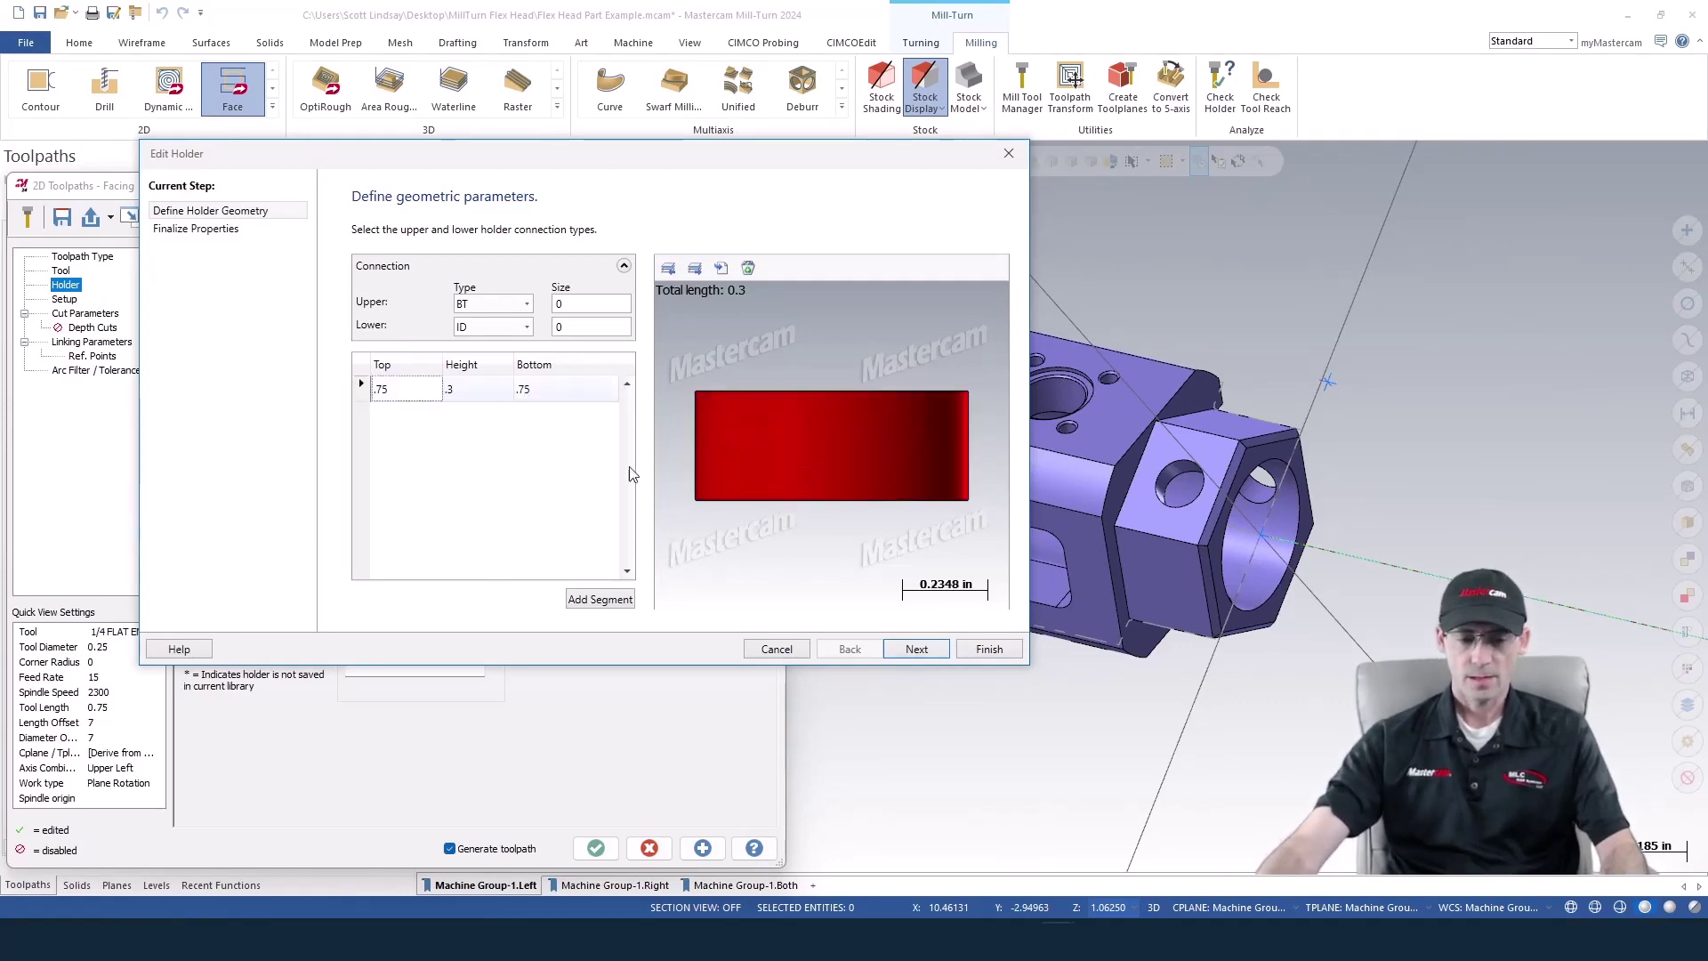
click(987, 649)
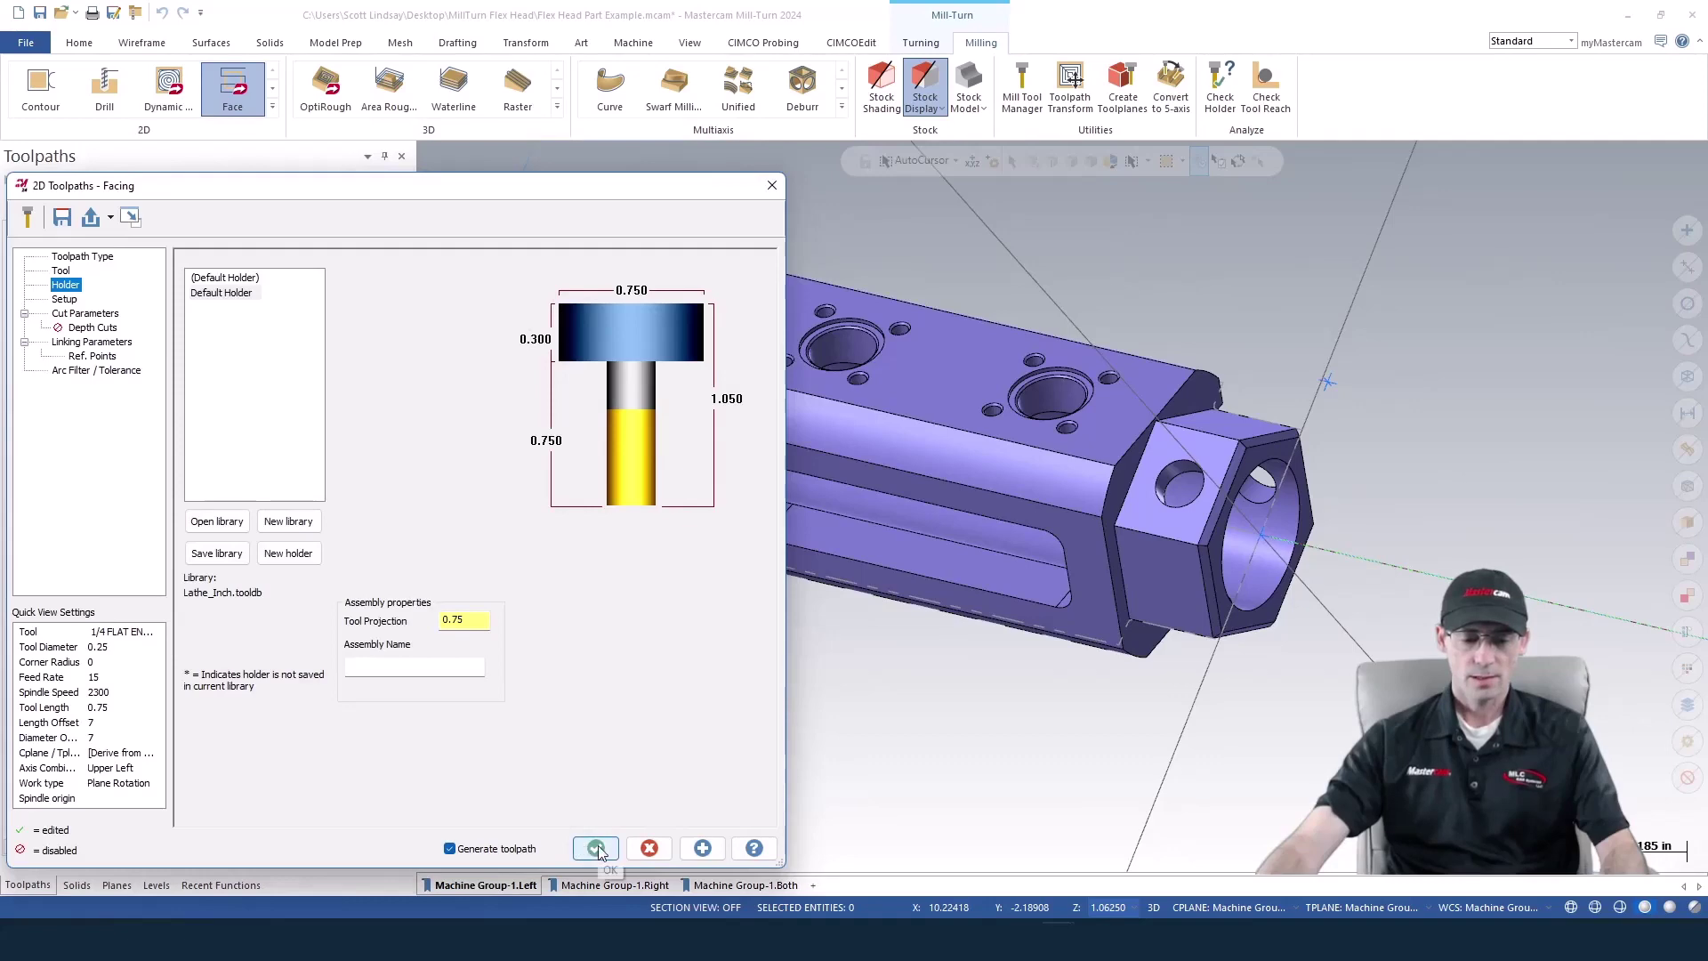
click(60, 271)
Reload tool 7 on the machine and inspect the Index 7 flex head with its smaller holder
right_click(183, 314)
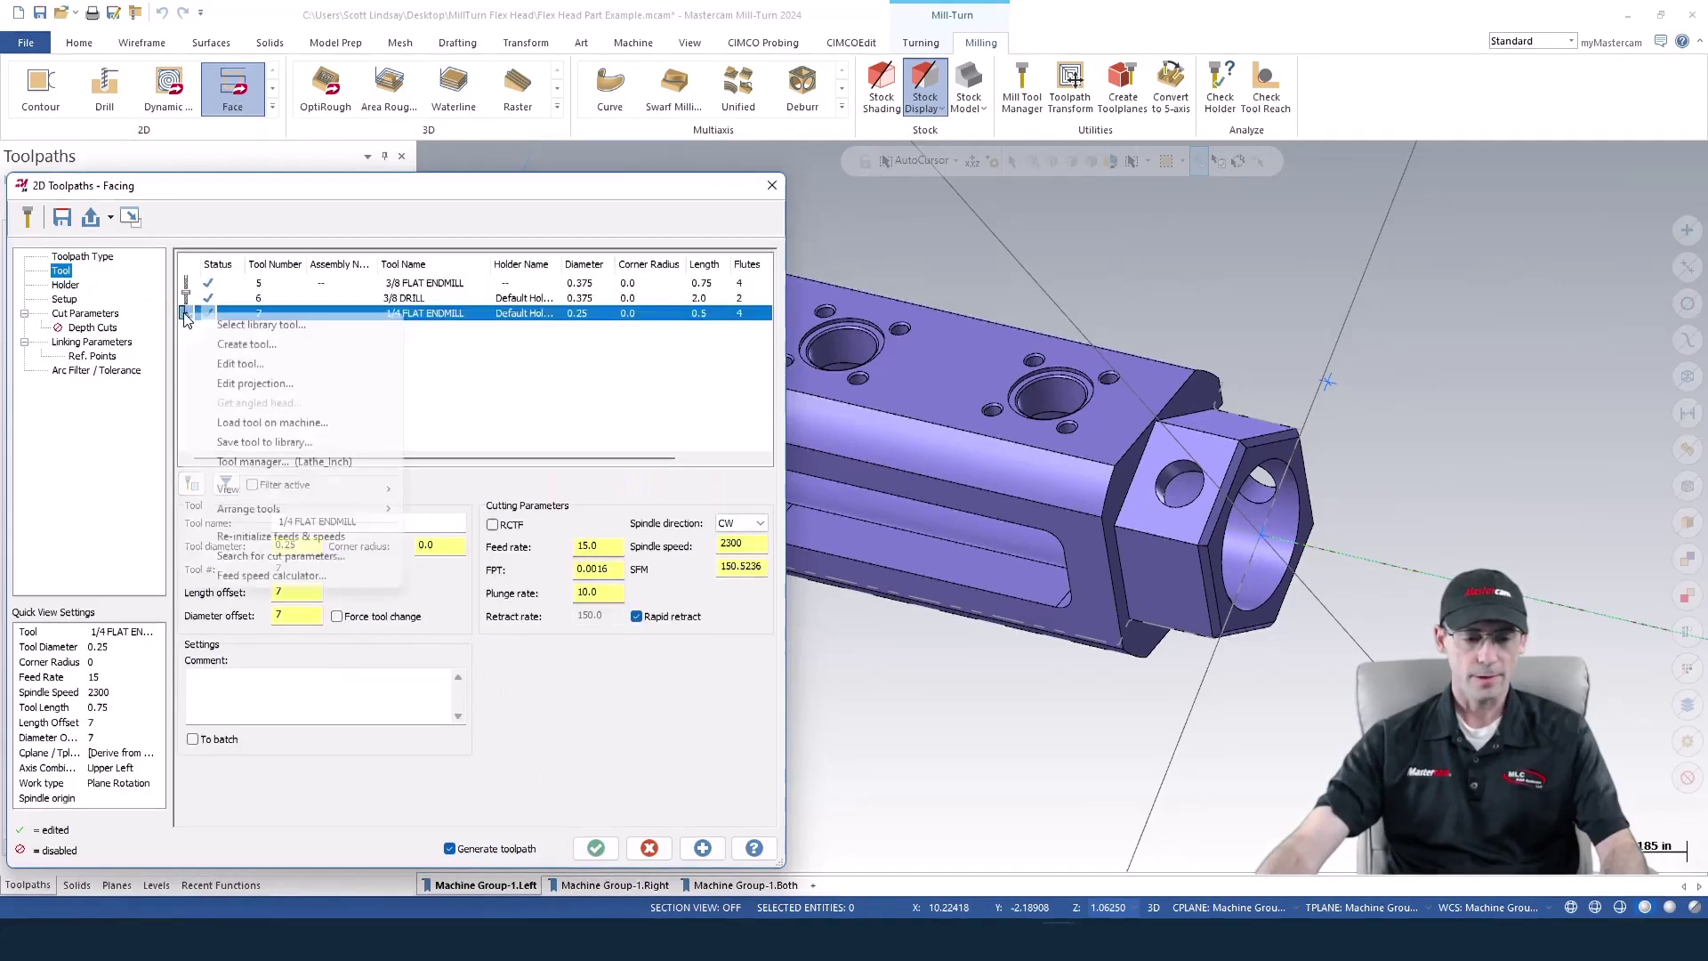
click(251, 423)
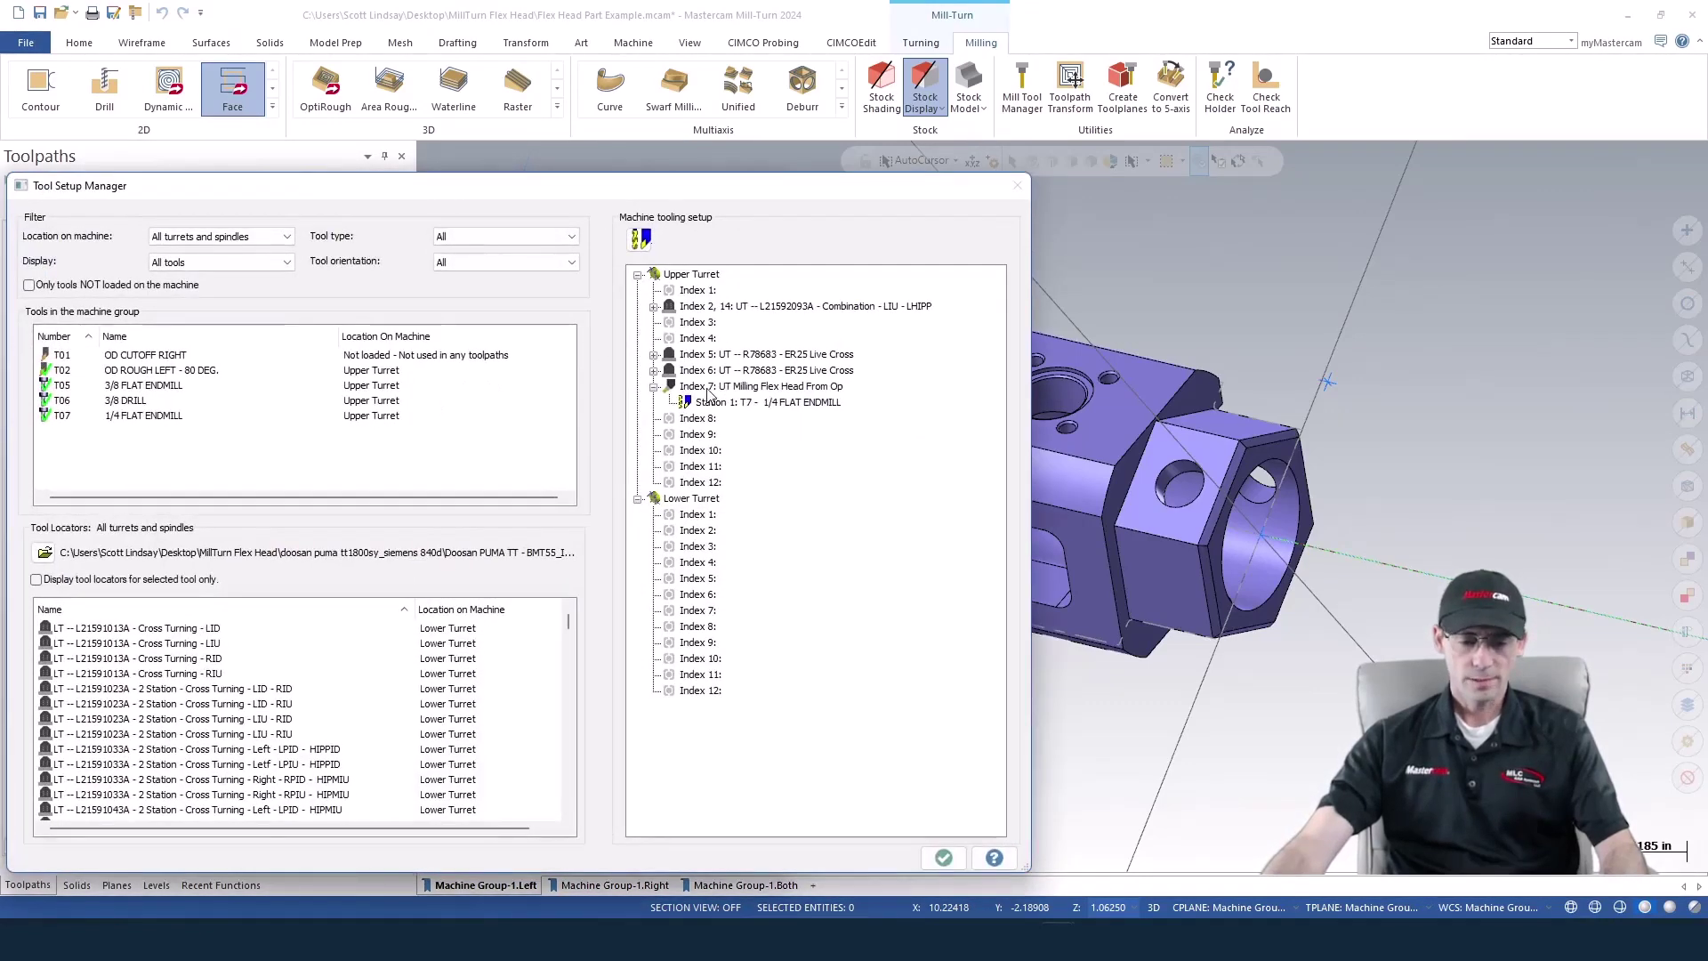
right_click(715, 387)
click(788, 553)
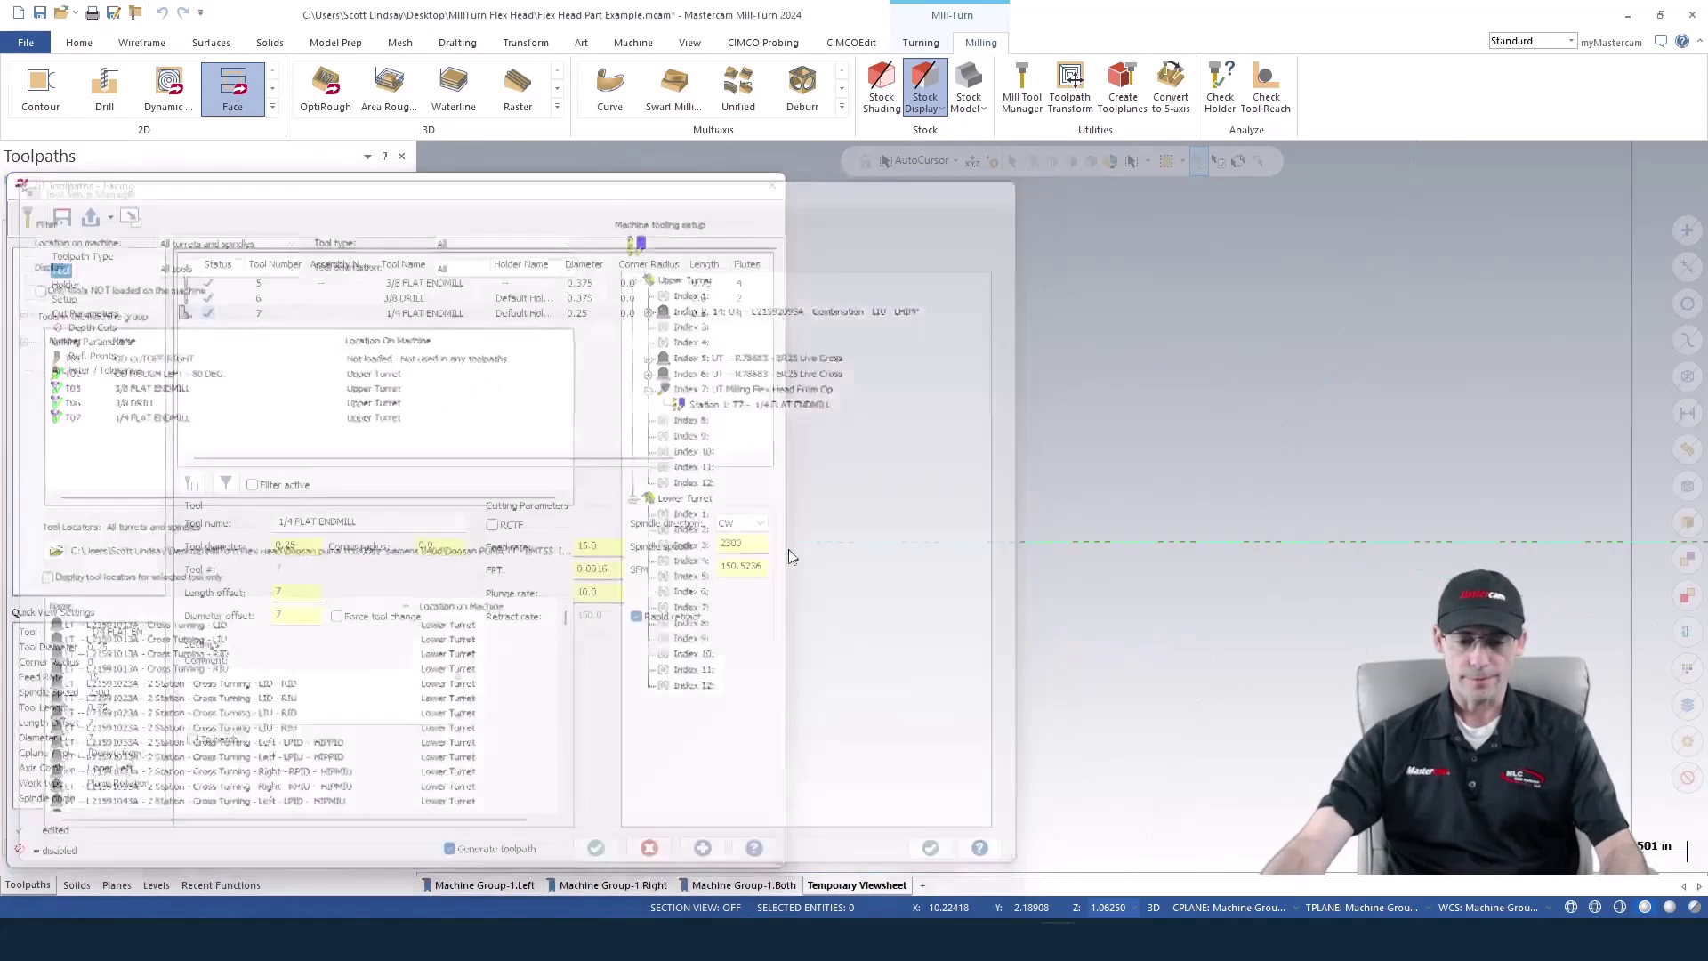
middle_drag(990, 579, 1100, 792)
scroll(1100, 793, up, 3)
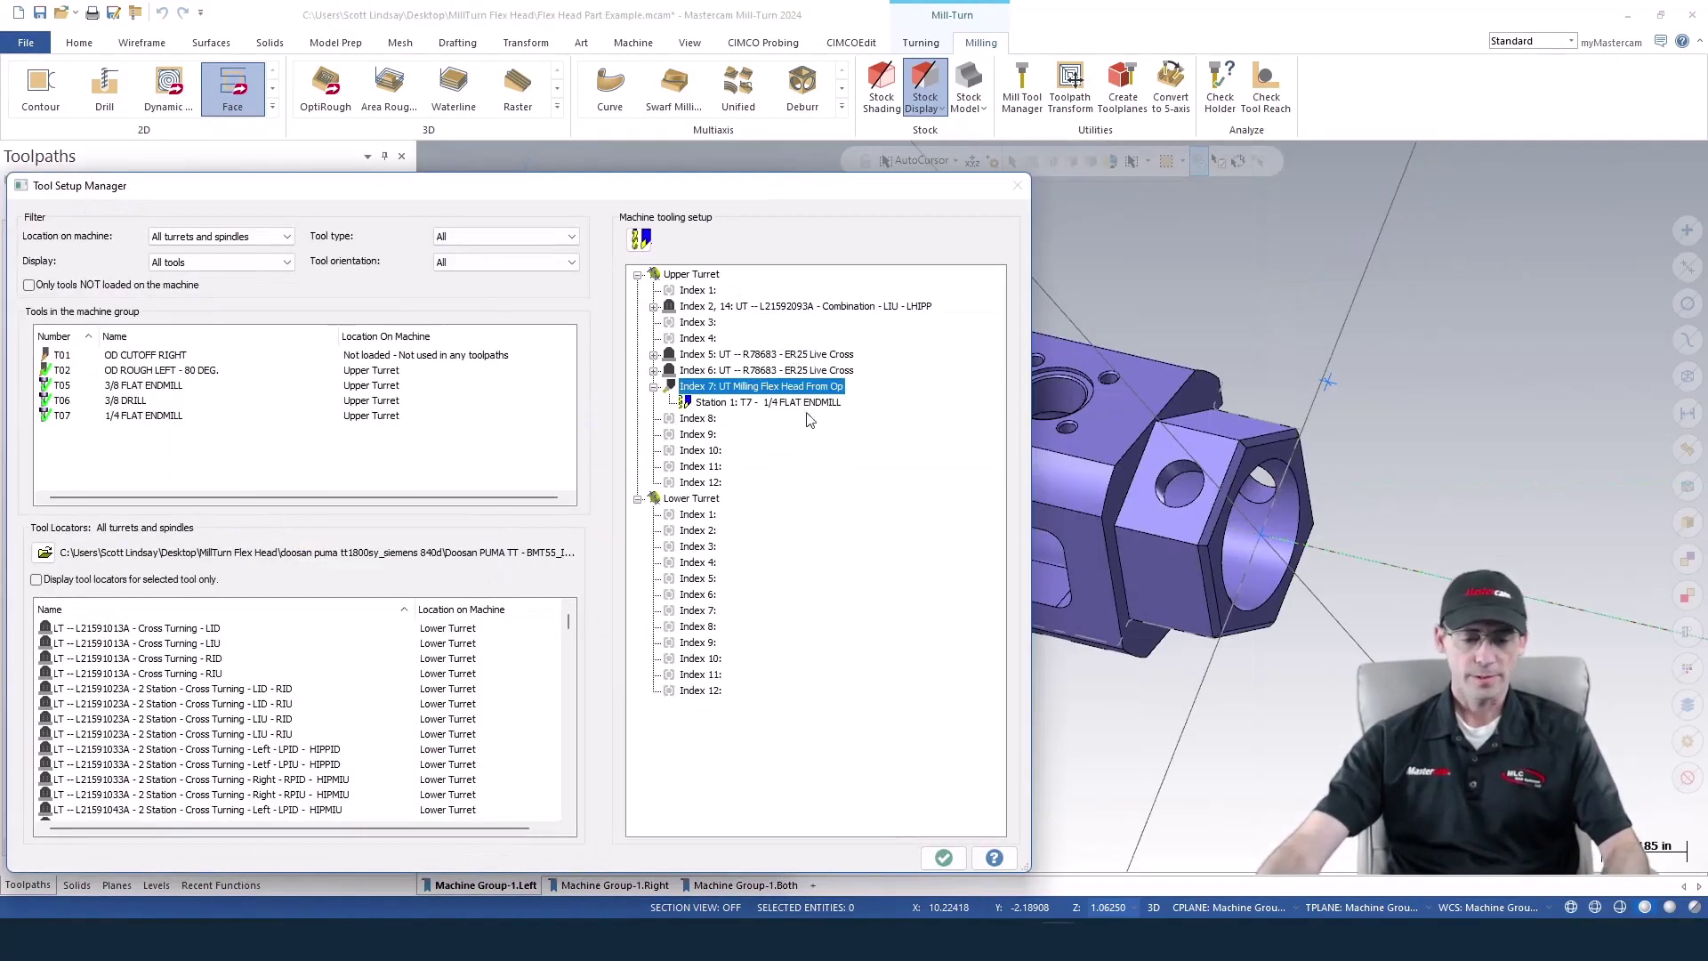
Close the tooling setup and compare the setup and mill type of tool 5, the 3/8 flat endmill
click(945, 856)
click(66, 286)
click(66, 298)
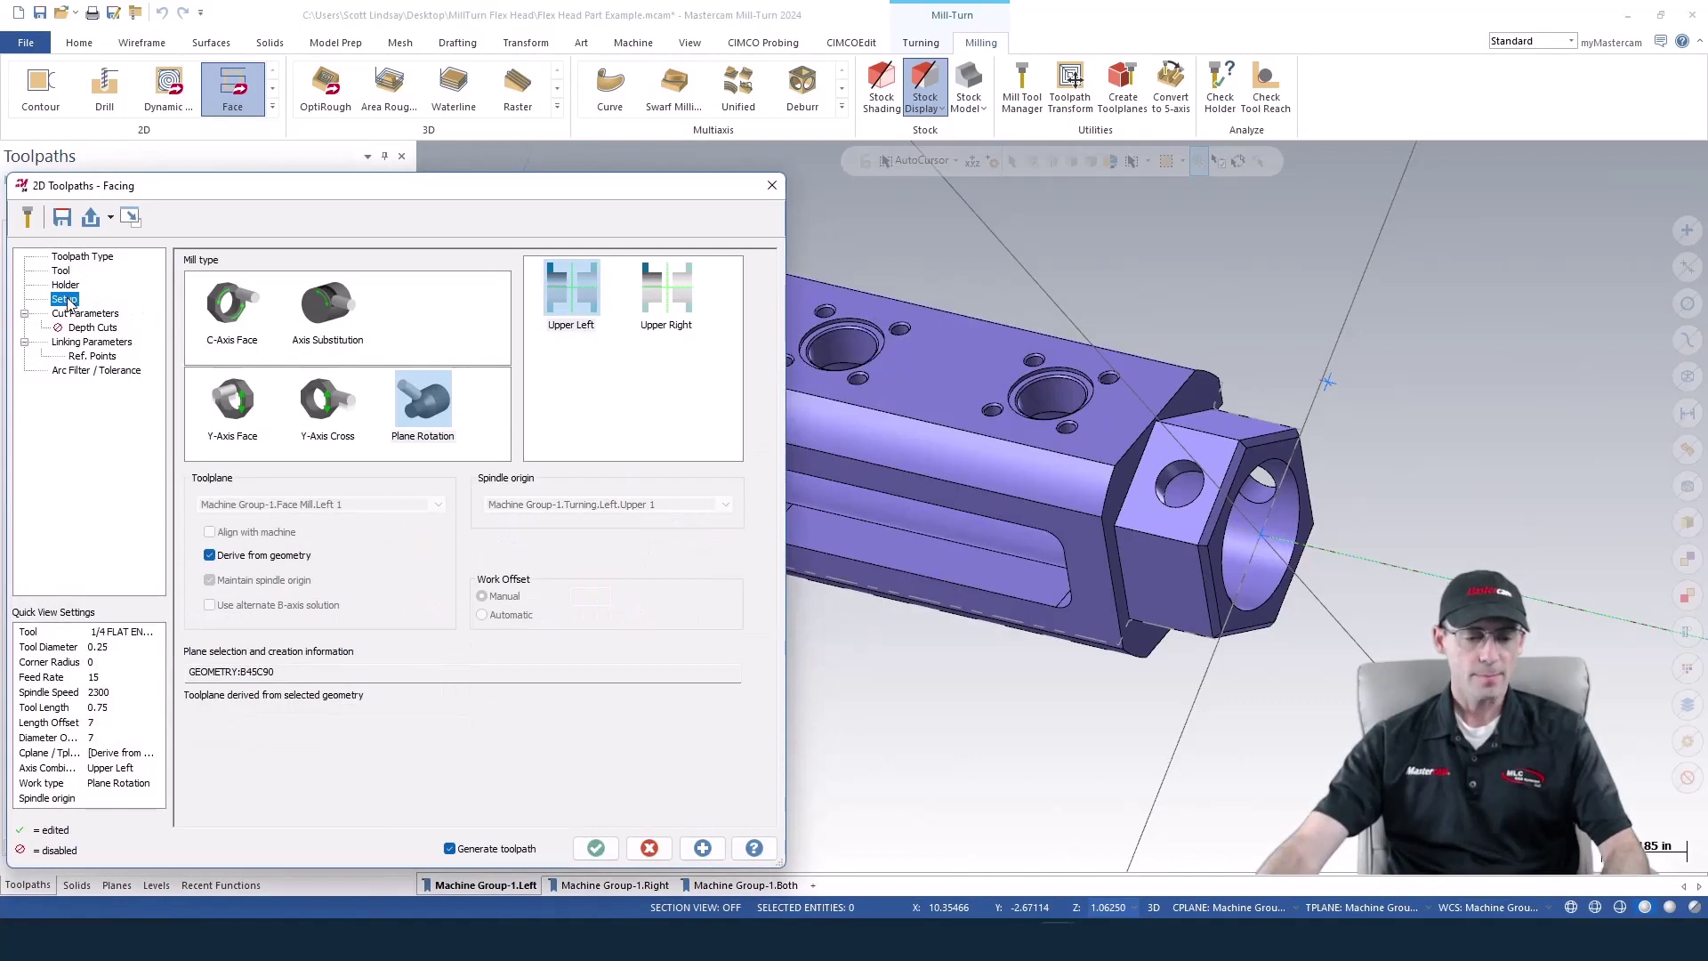
click(62, 271)
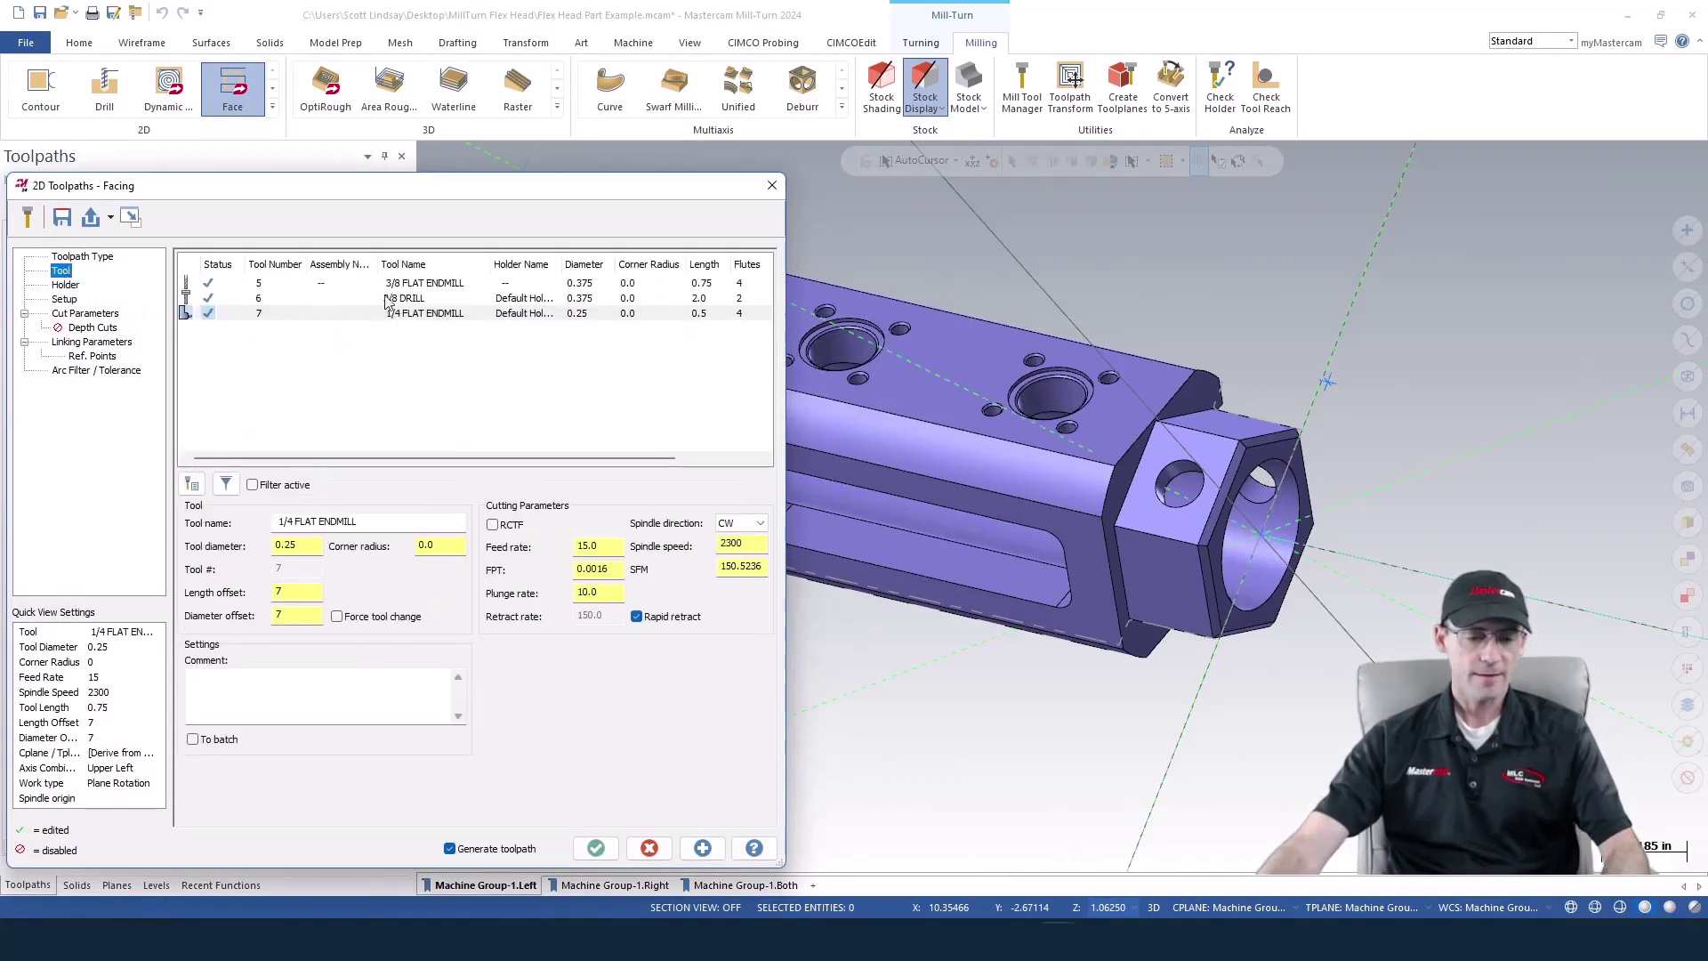
click(276, 283)
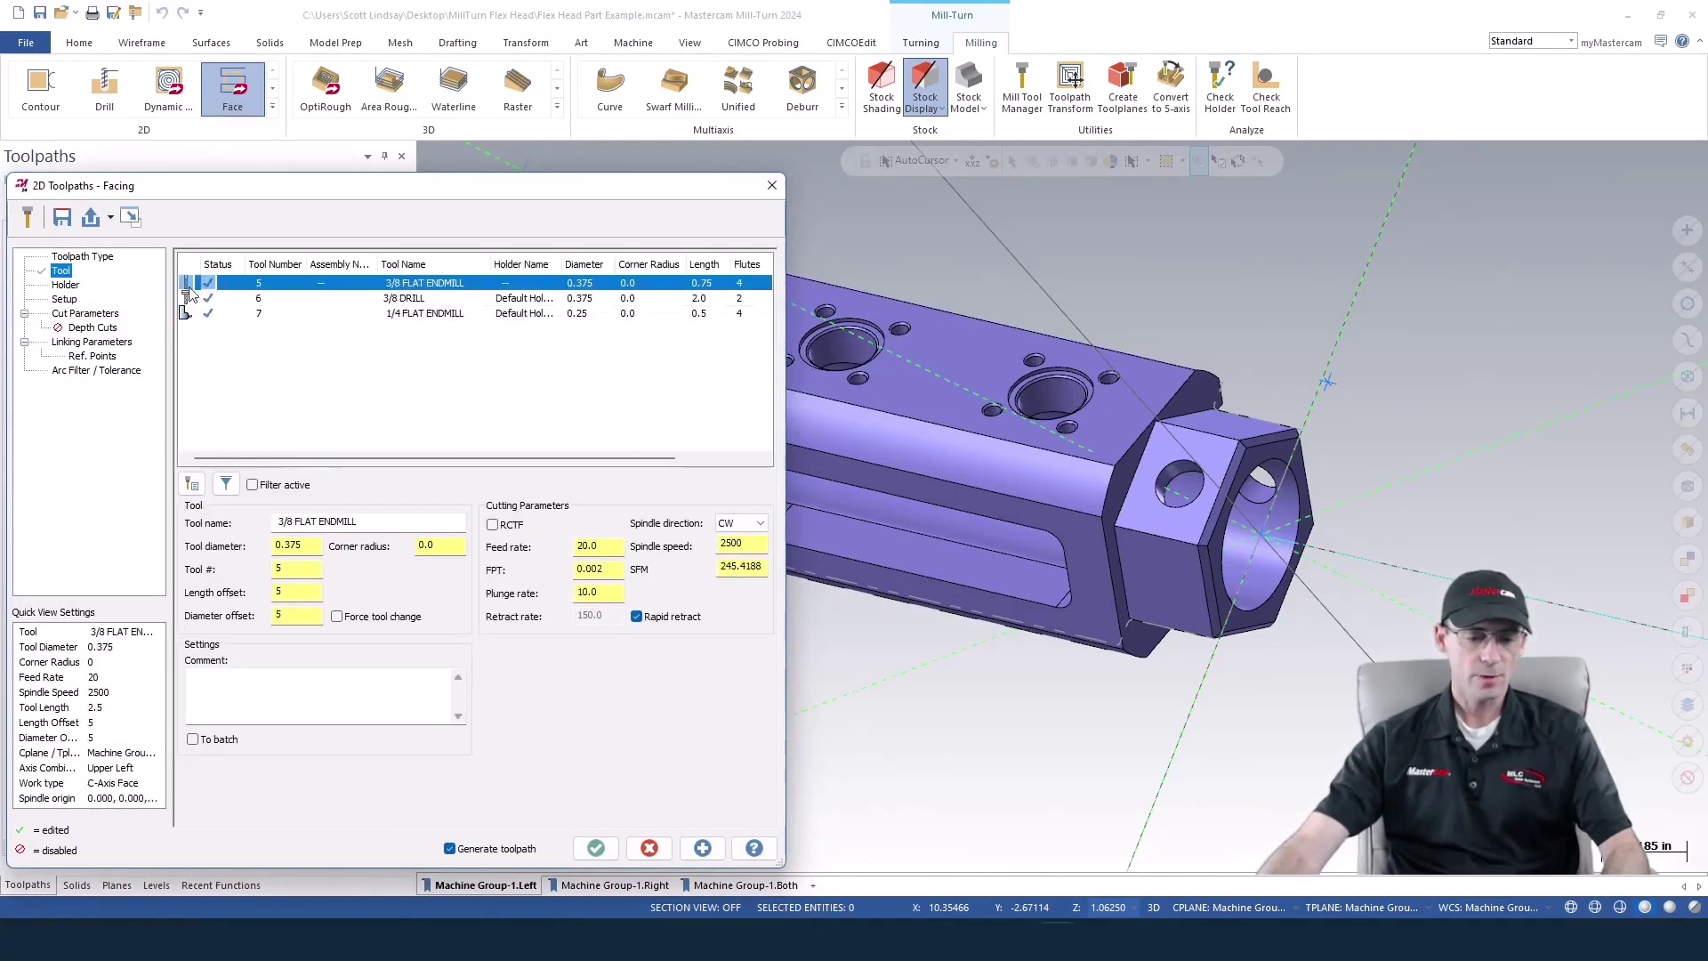
click(66, 298)
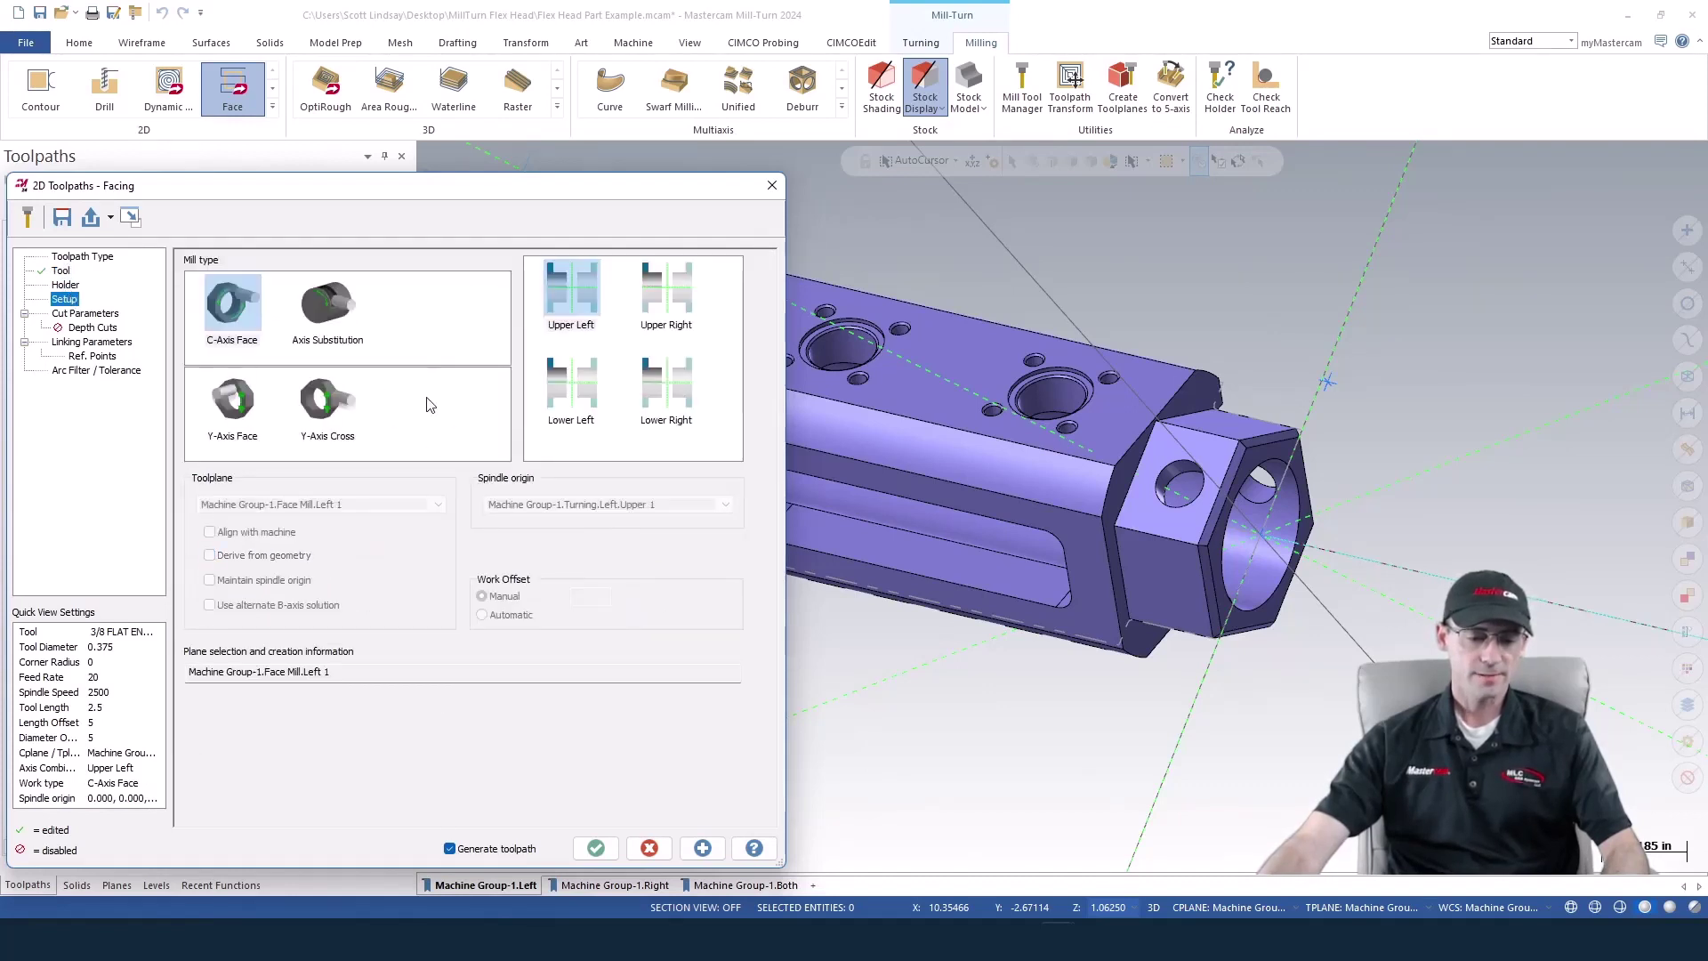
Switch back to tool 7 and set the mill type to Plane Rotation
click(64, 273)
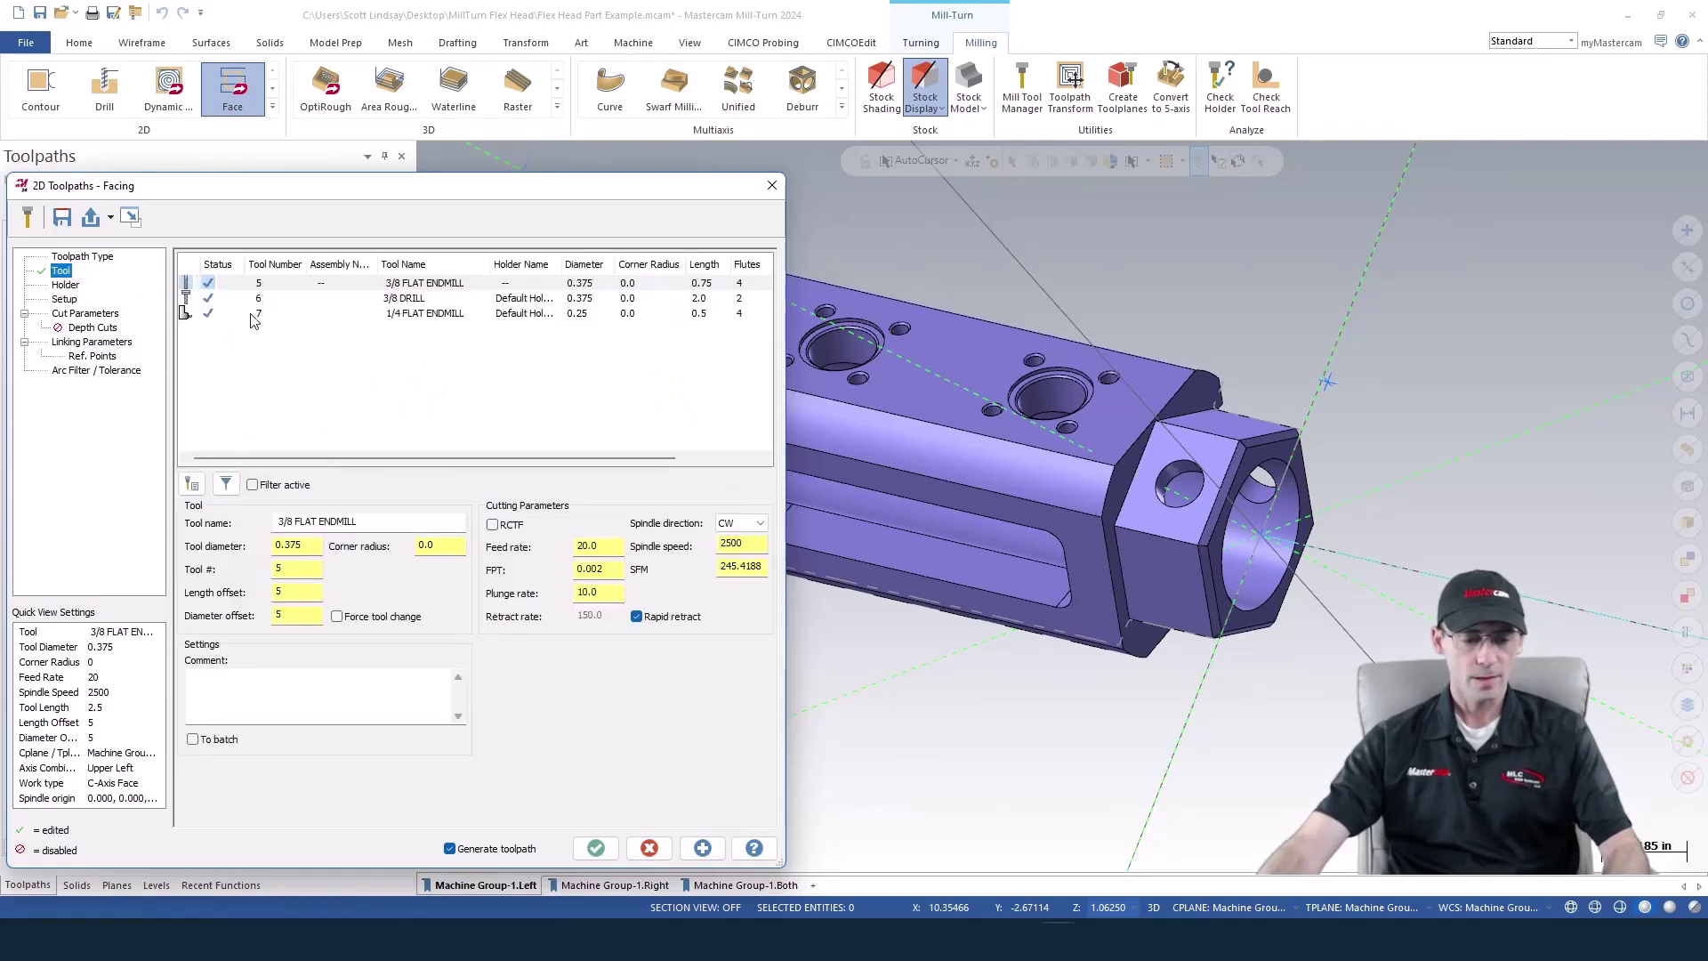
click(243, 314)
click(64, 299)
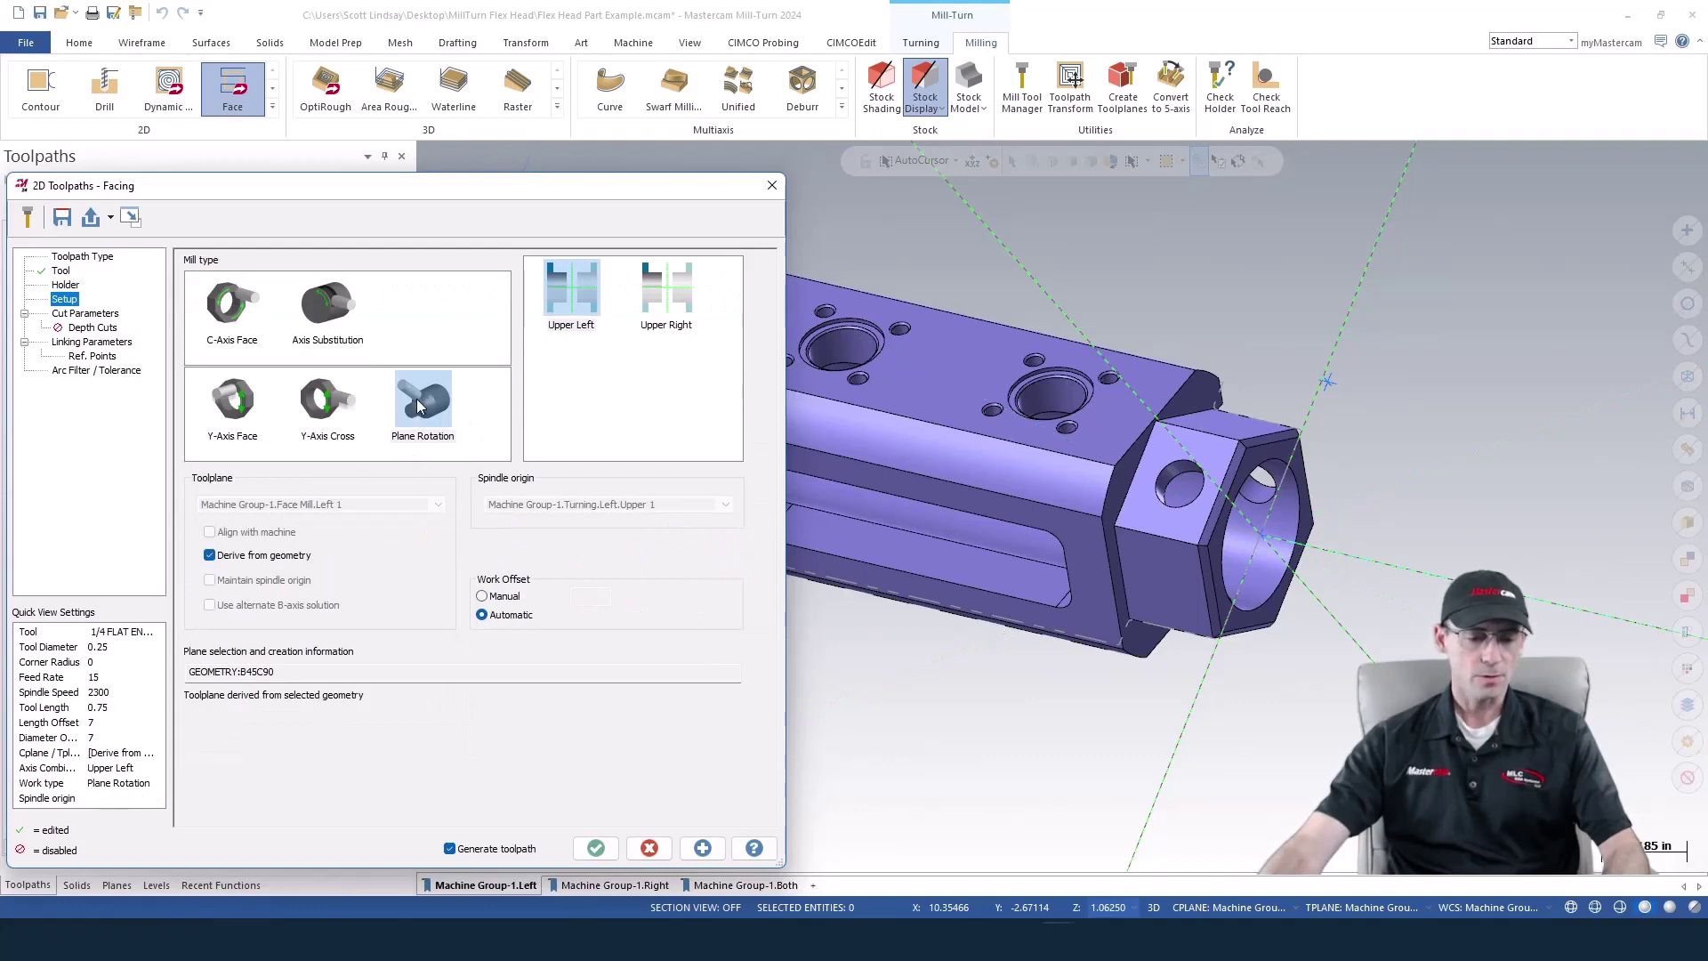
click(443, 415)
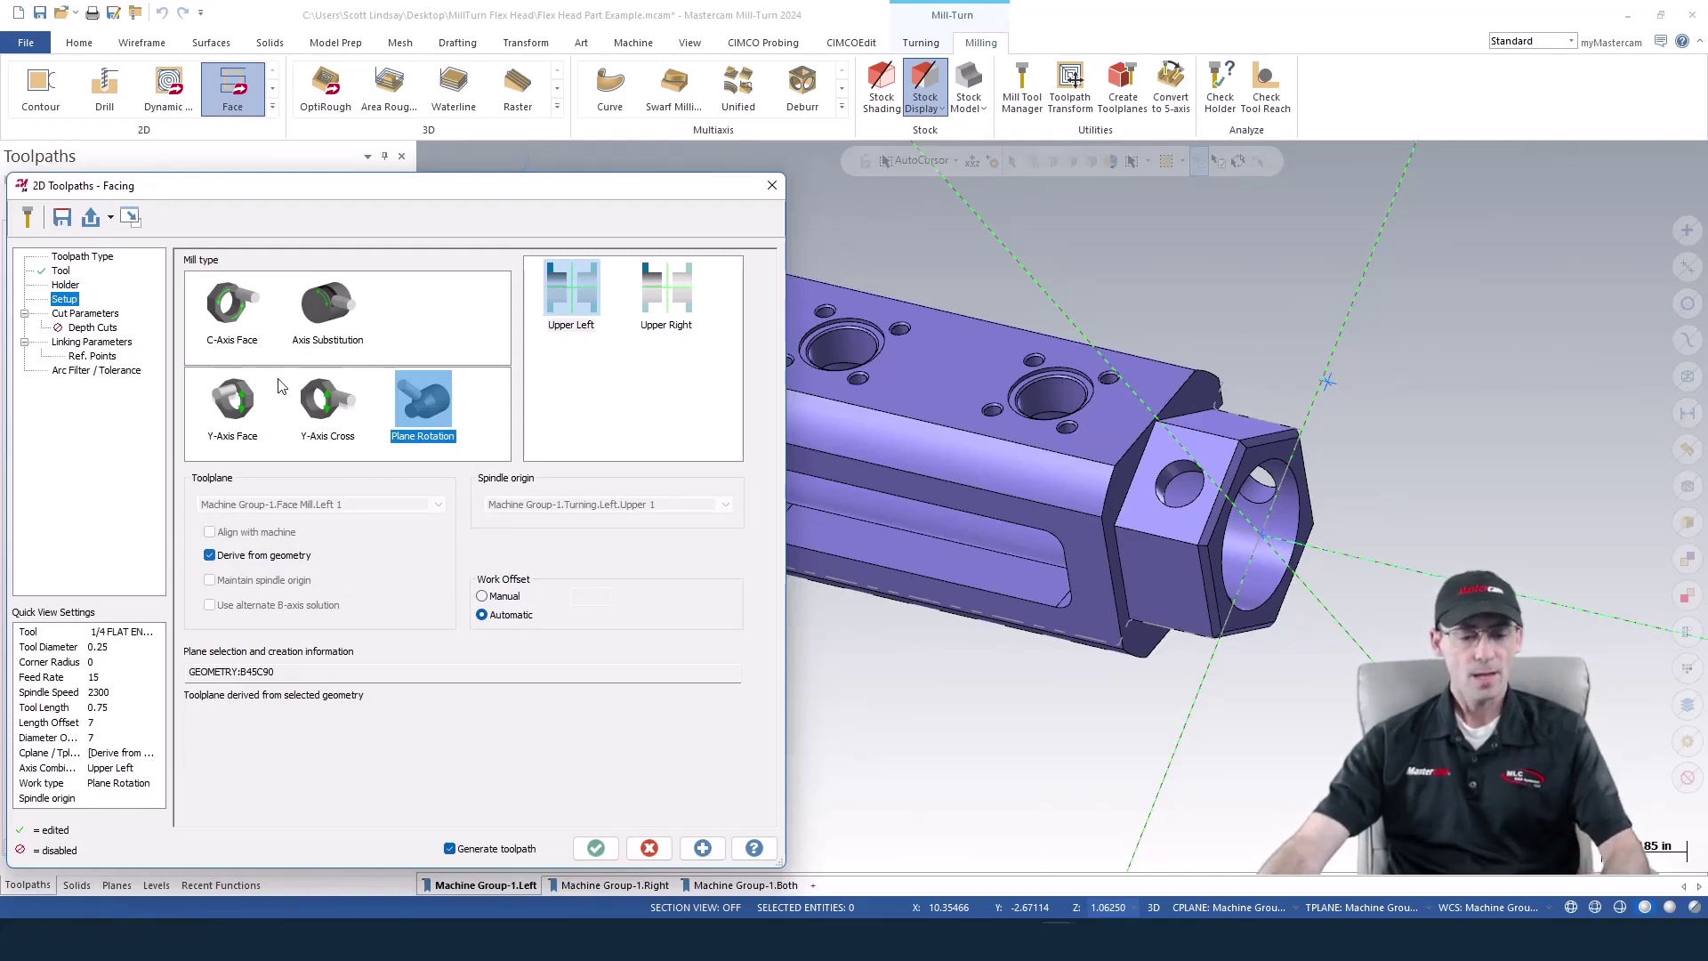
Set the facing cut to One pass, 90 roughing angle and 0 floor stock, then create it
click(86, 313)
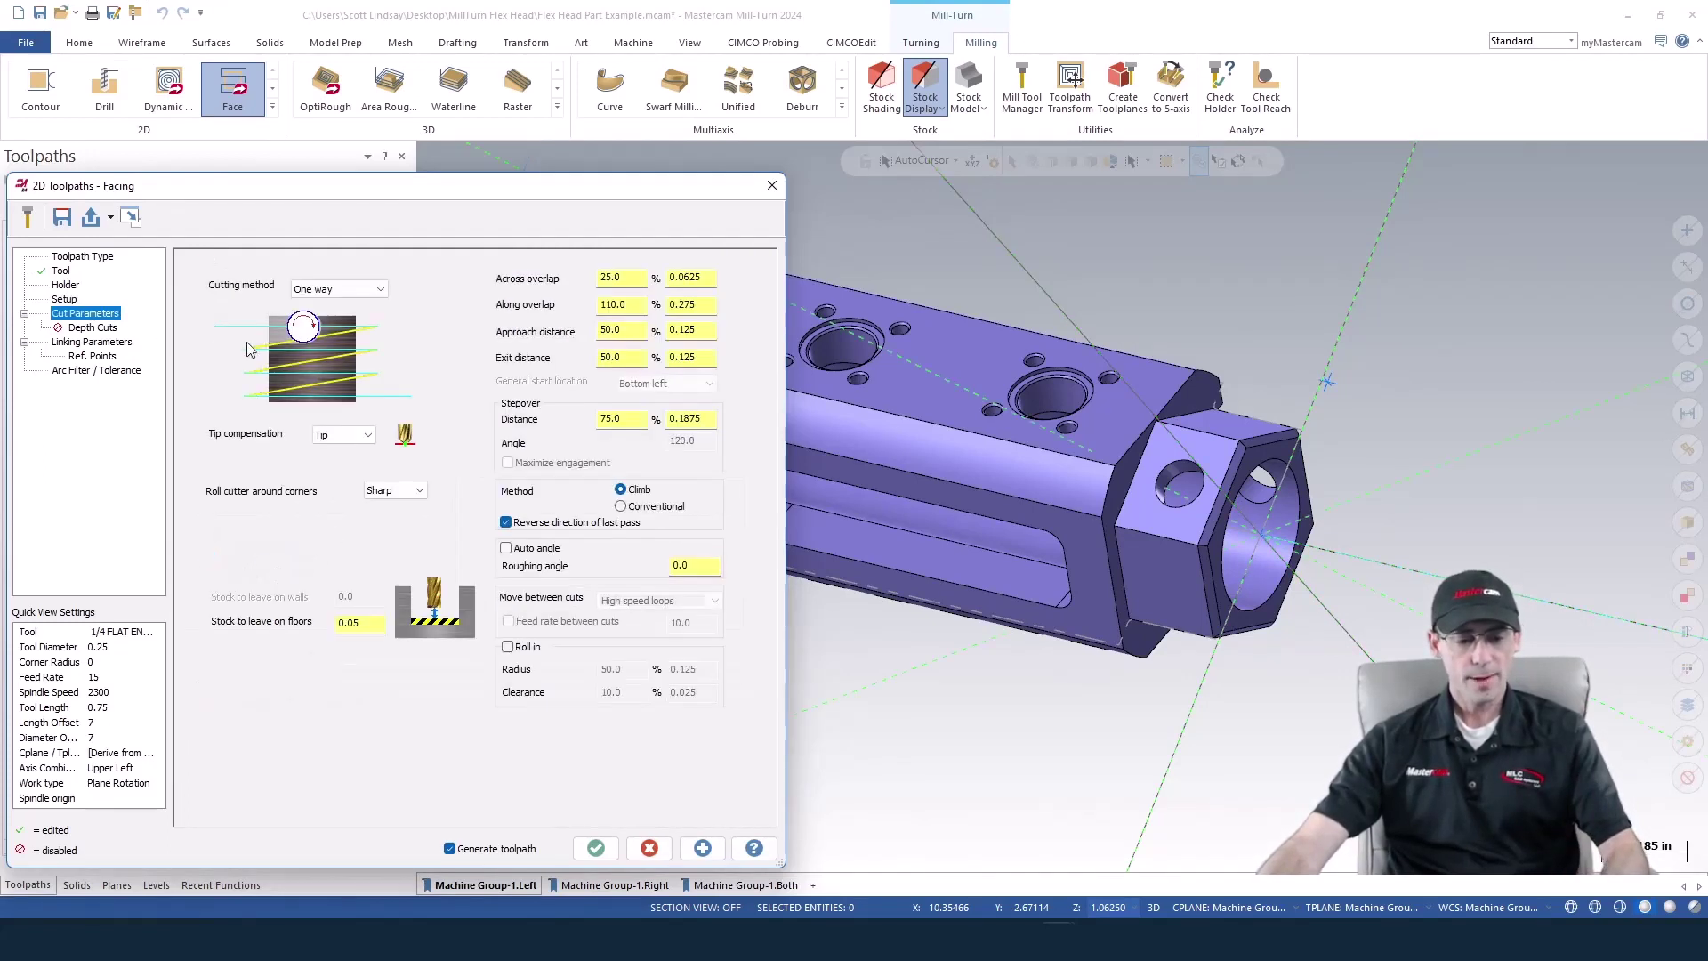
click(320, 328)
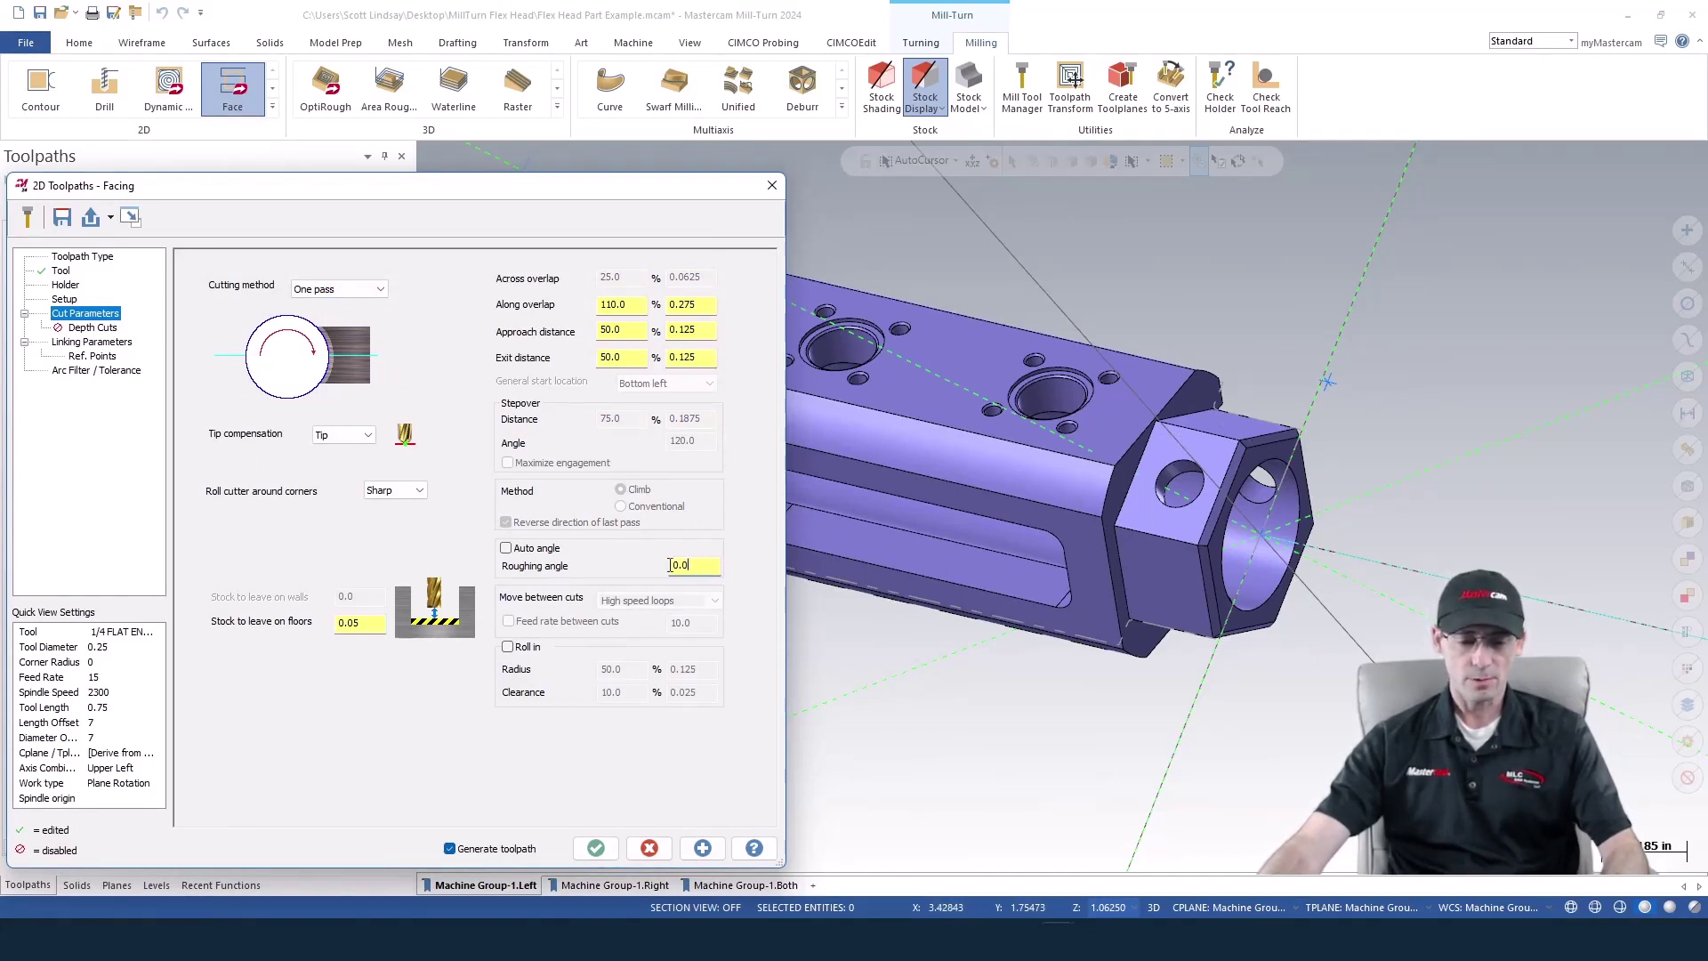
text(90)
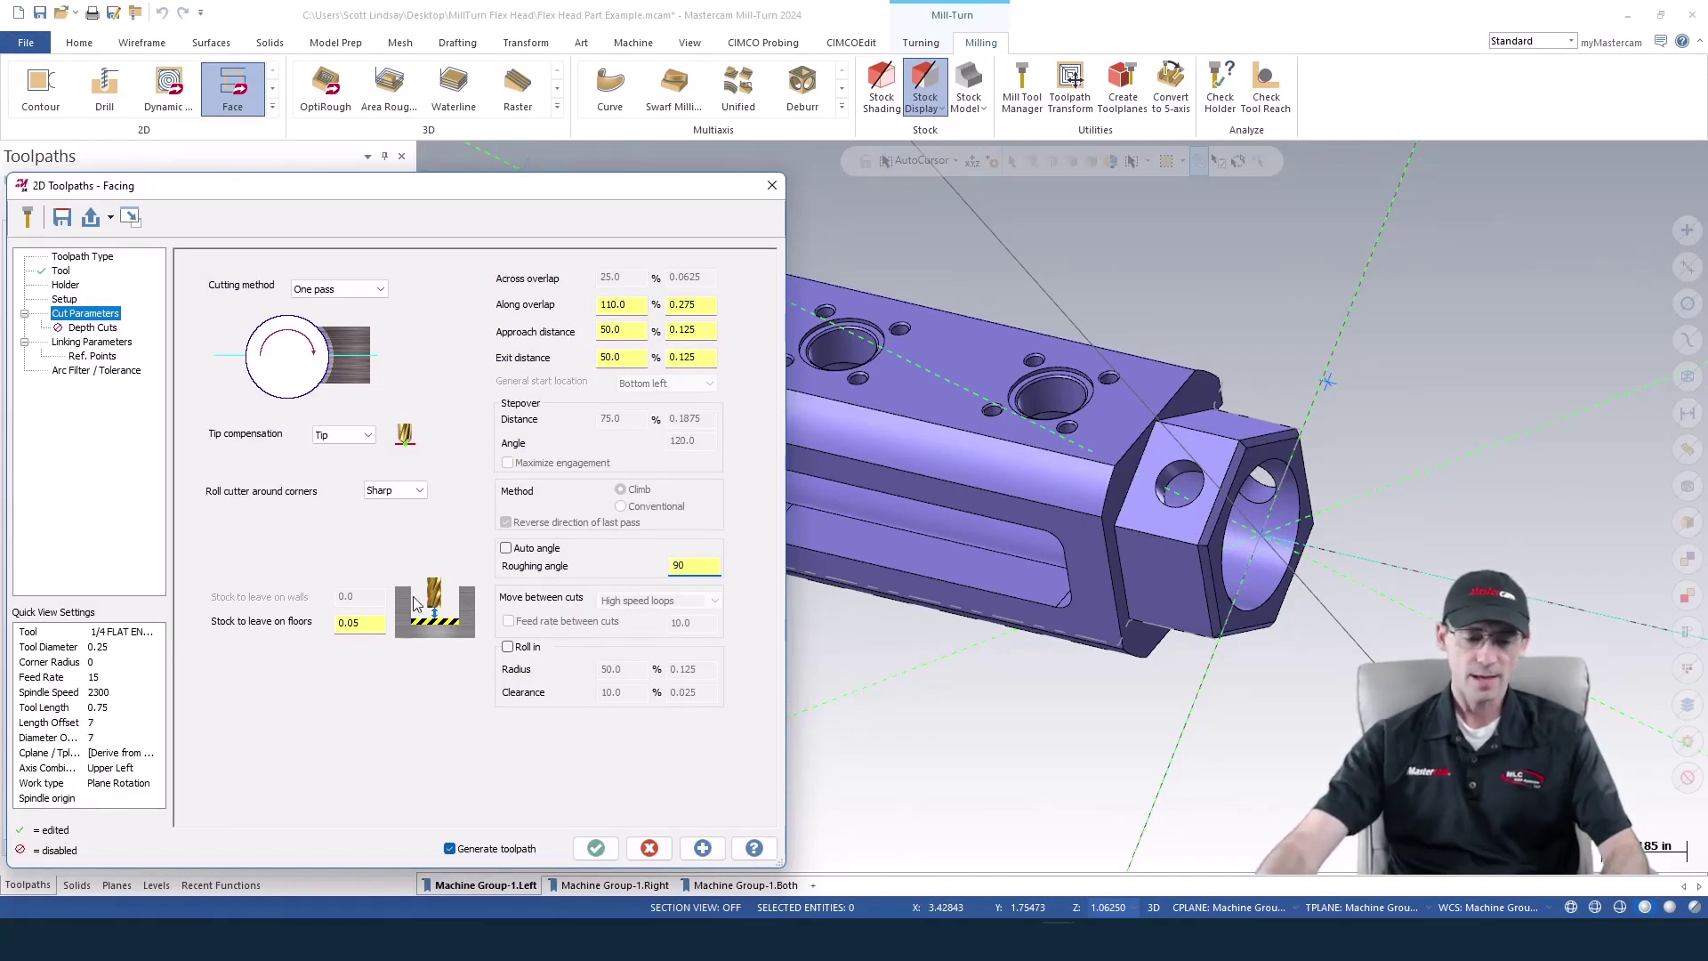
double_click(361, 622)
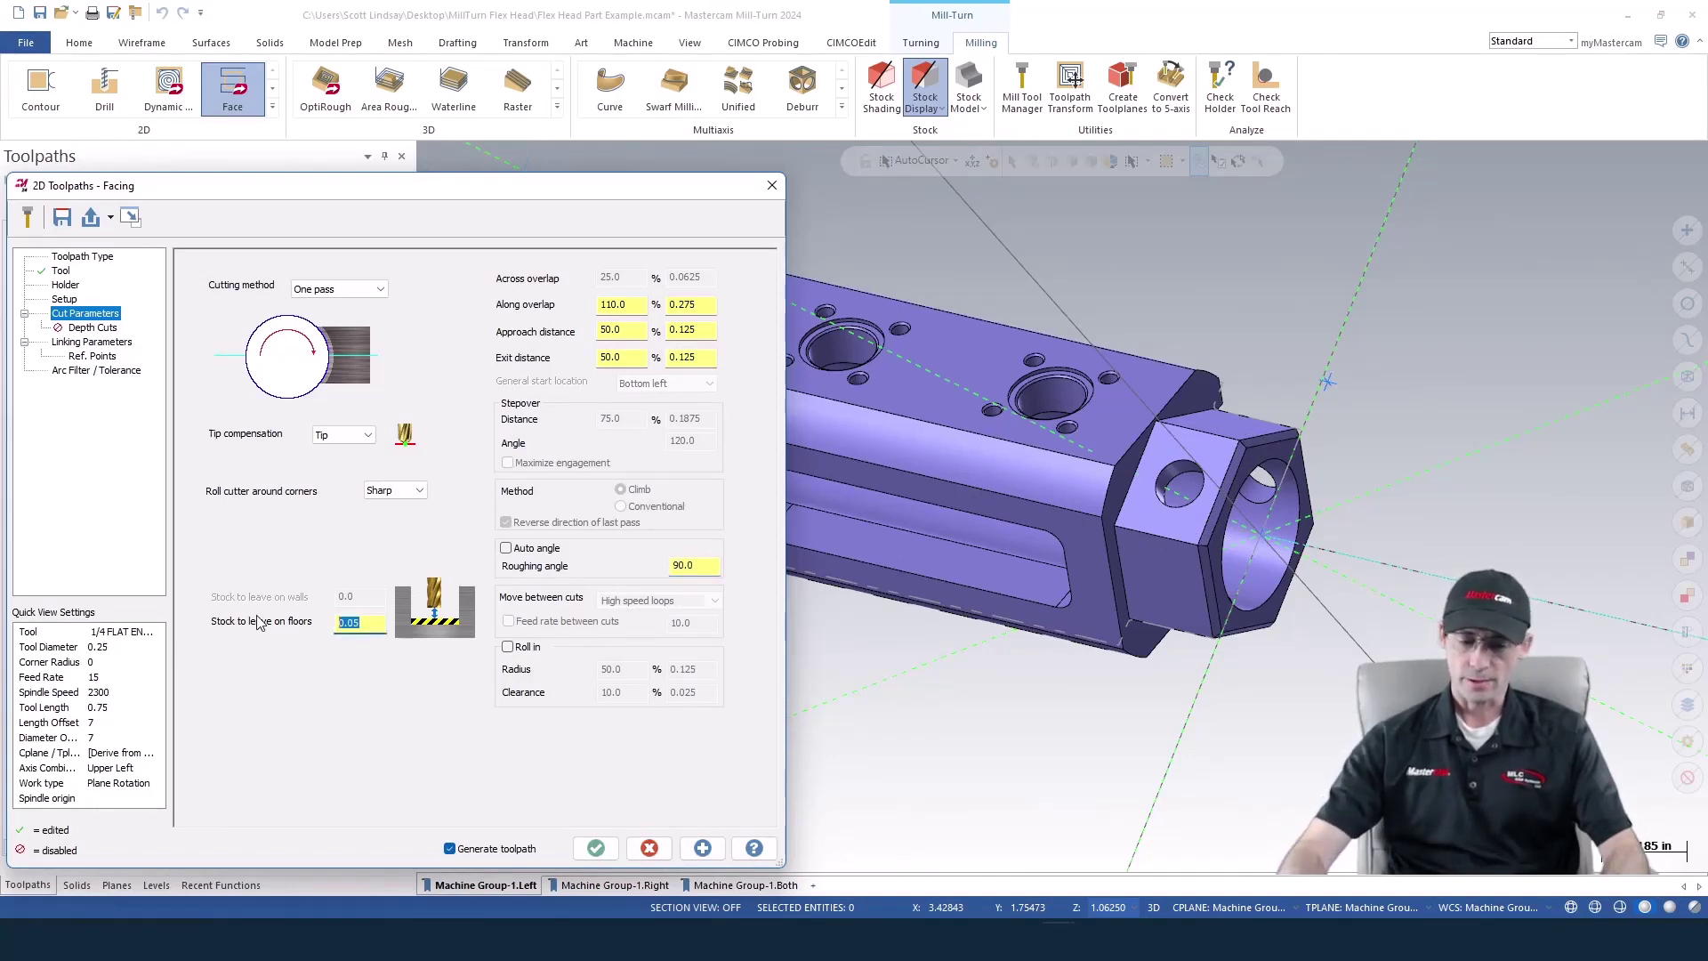
text(0)
key(Return)
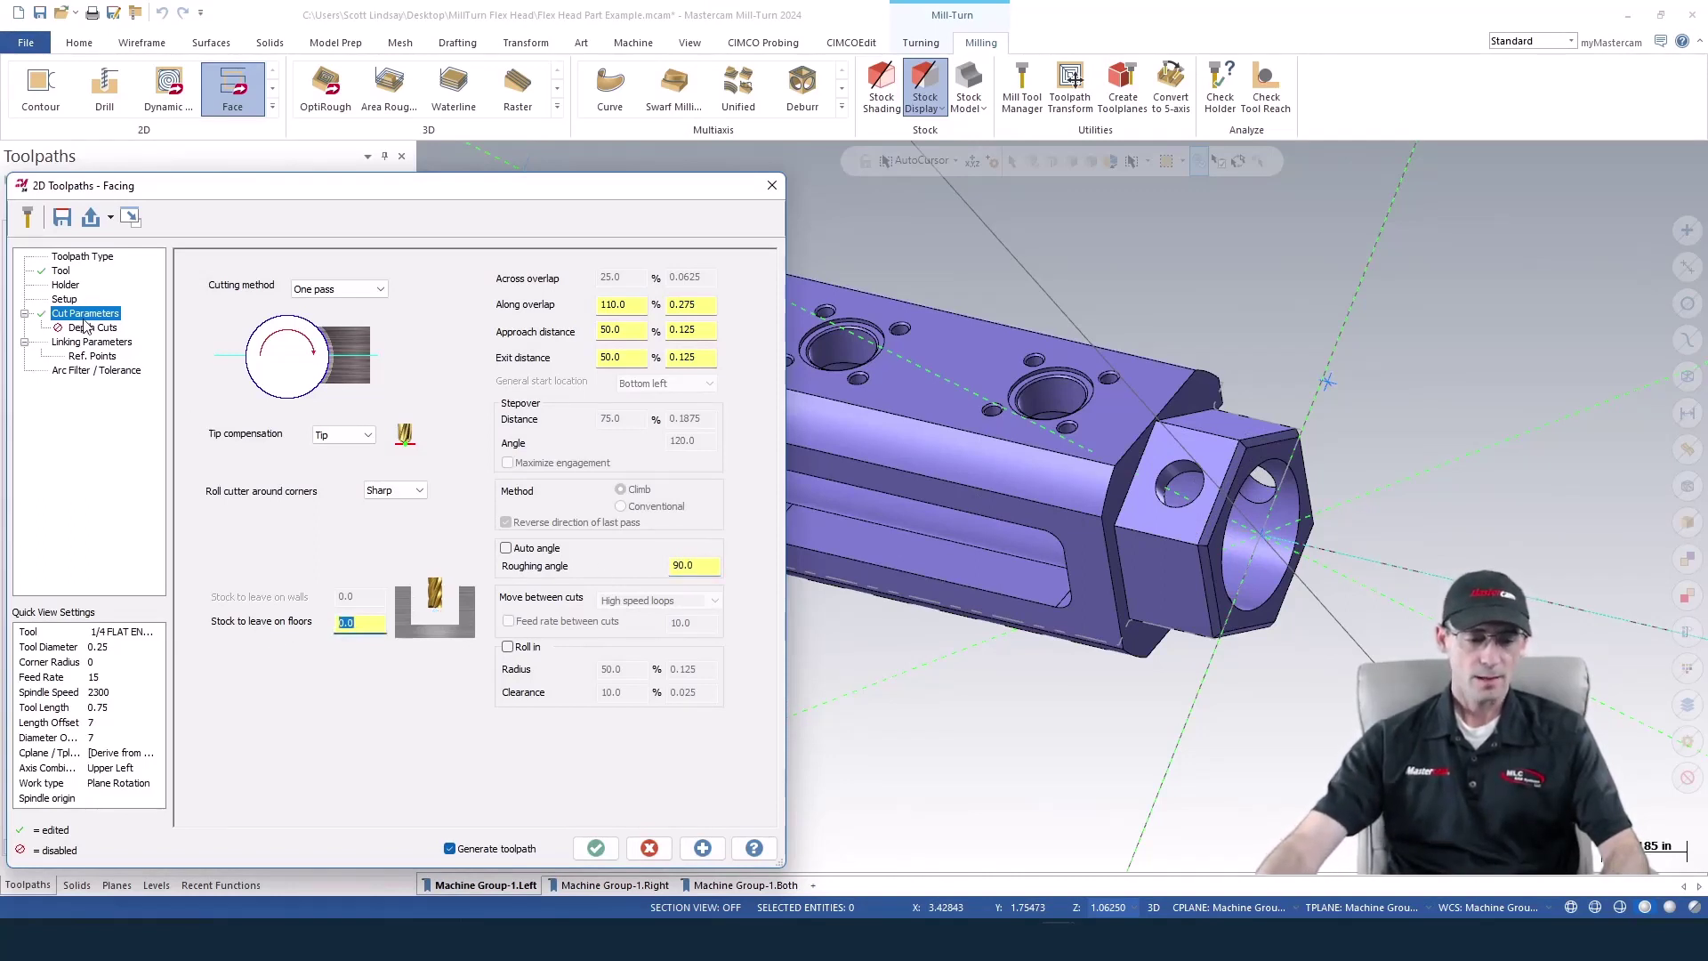
click(596, 848)
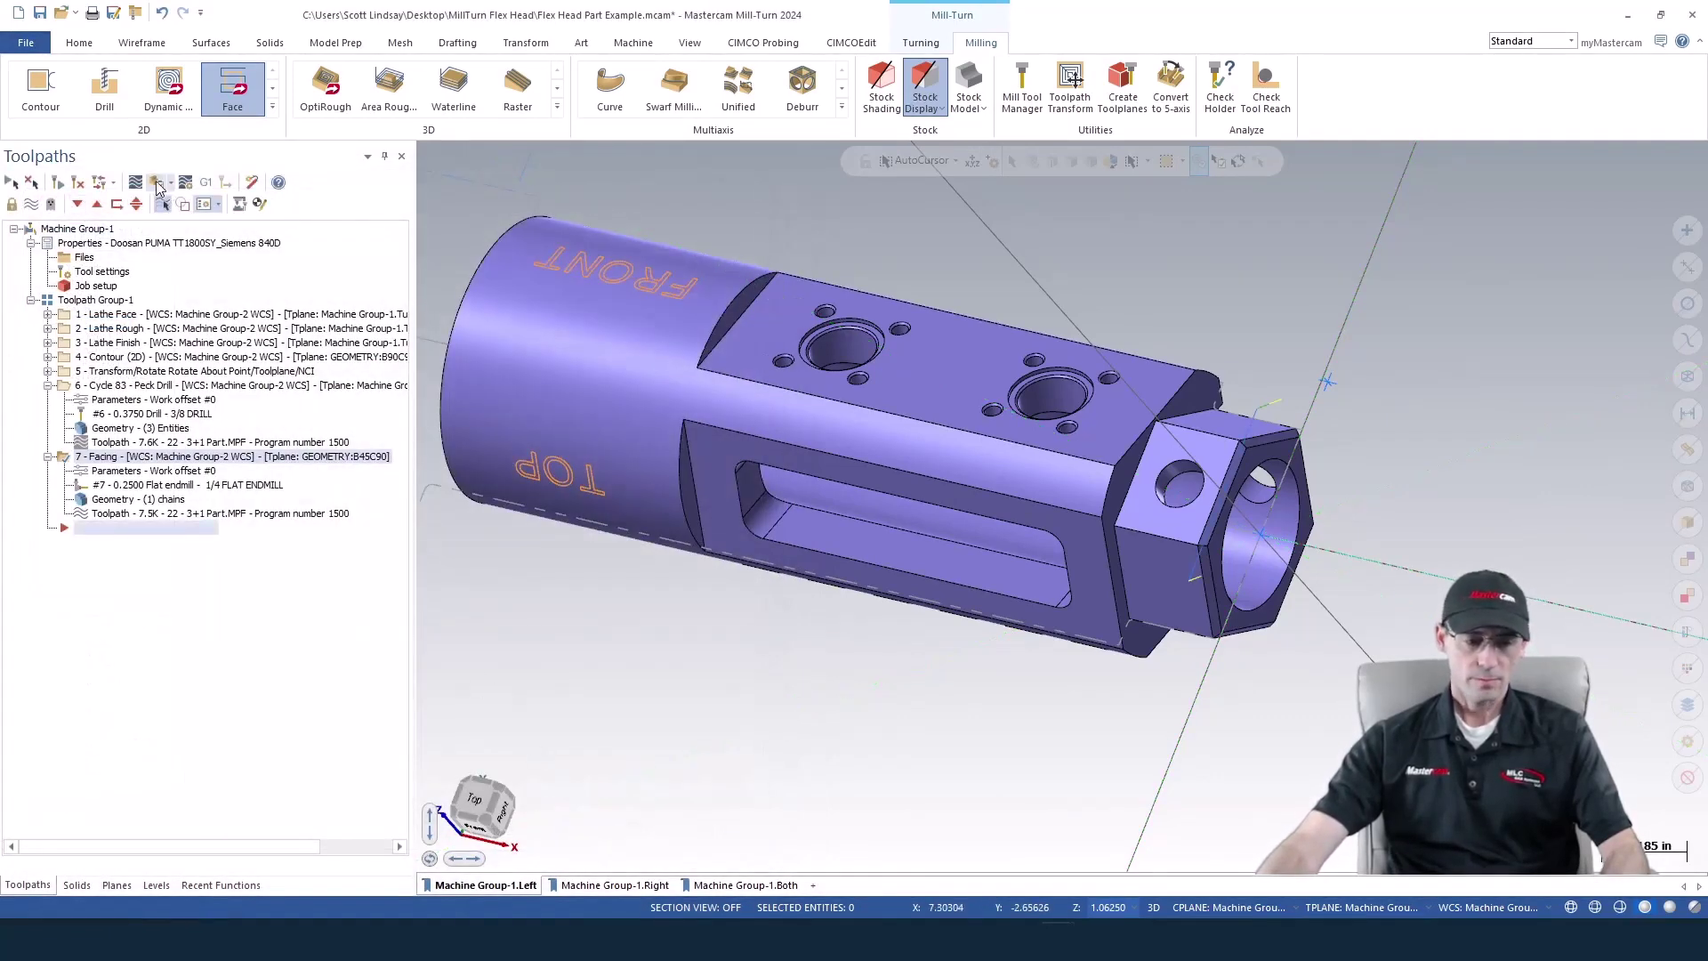
Backplot the facing toolpath, then set up a Plane Rotation, Rotary Rotate transform of Facing with Upper Left
click(135, 185)
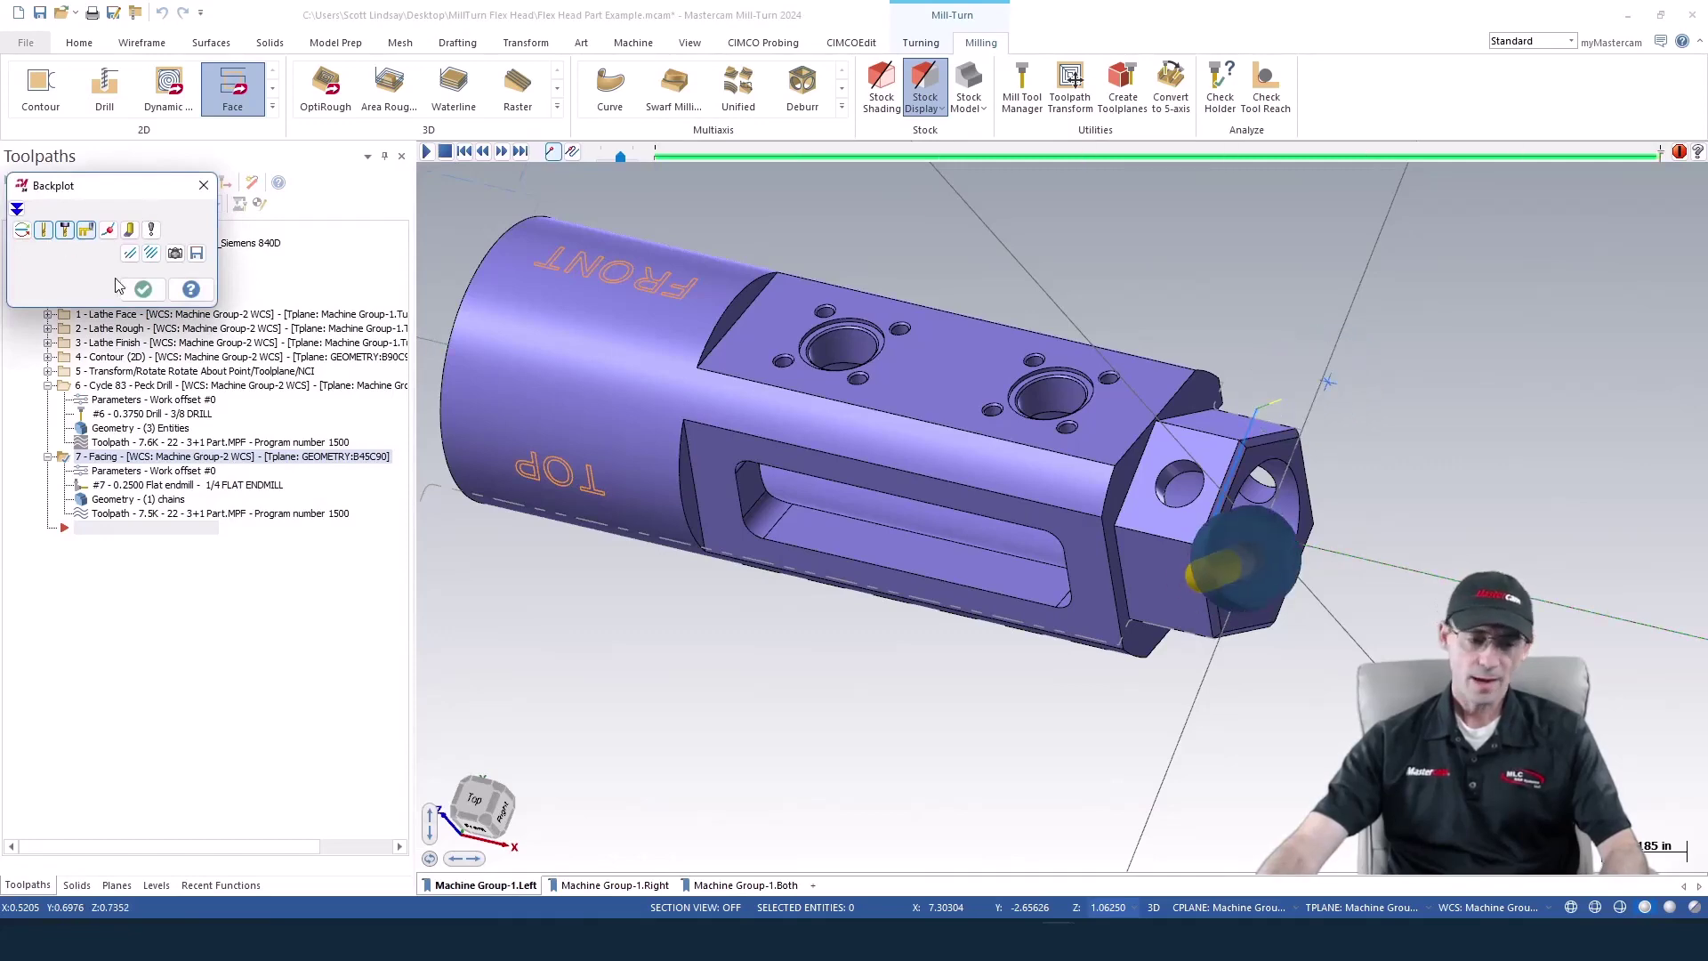
click(142, 289)
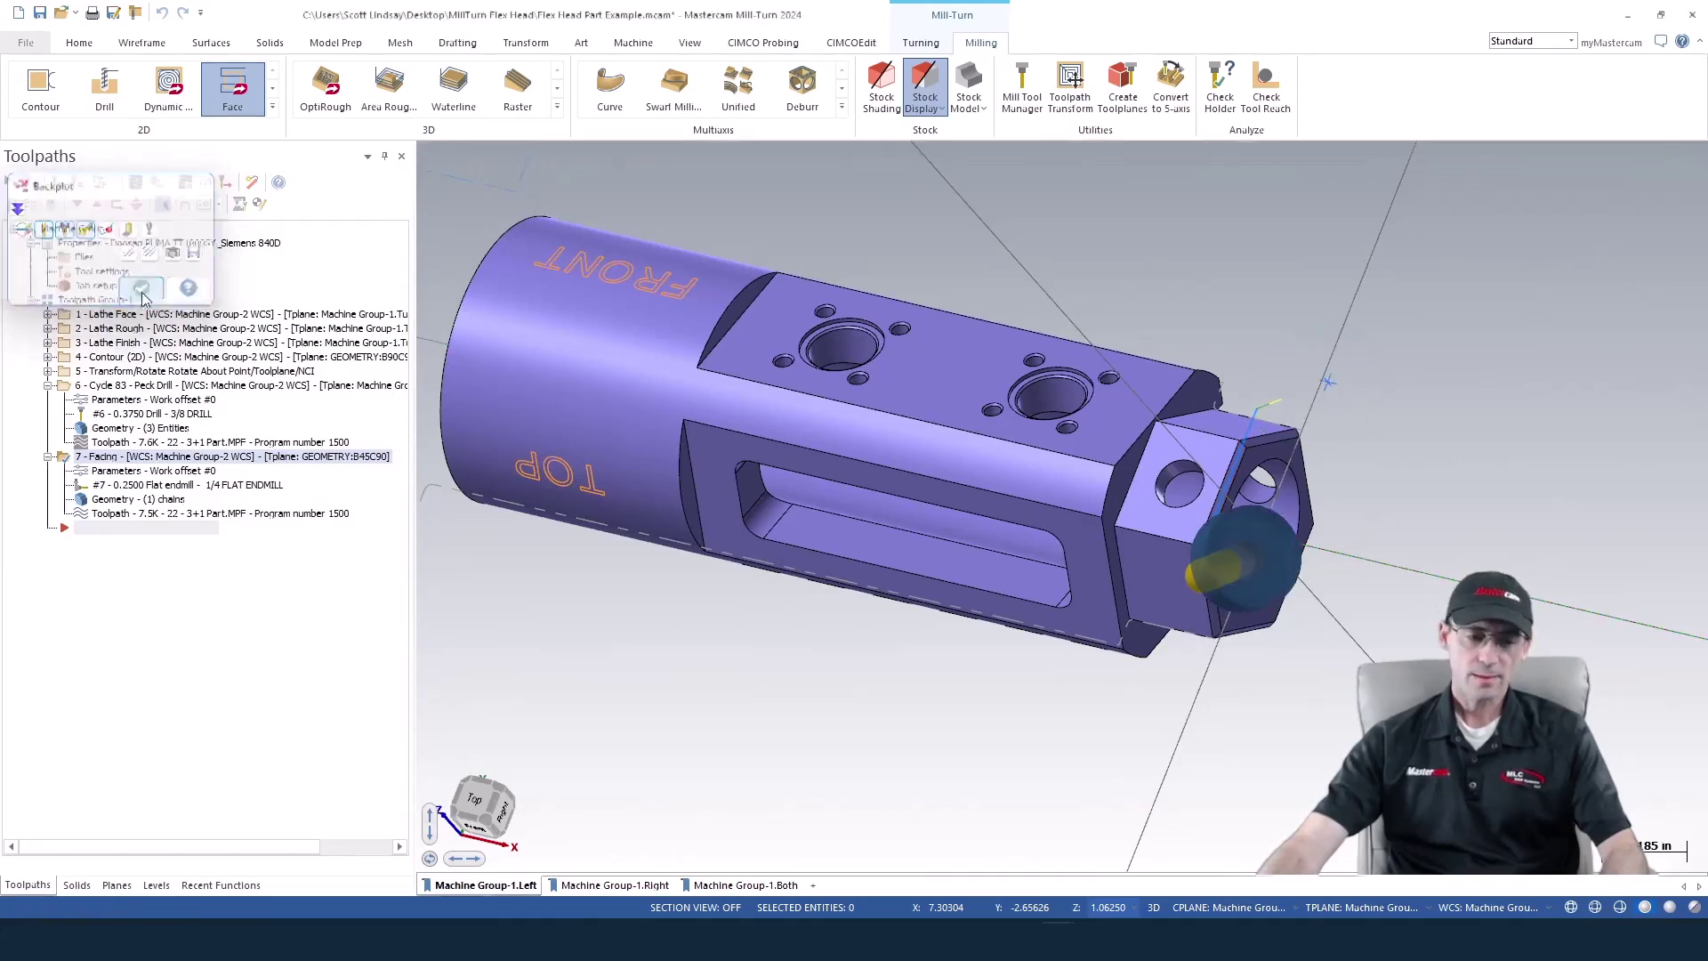
click(1071, 80)
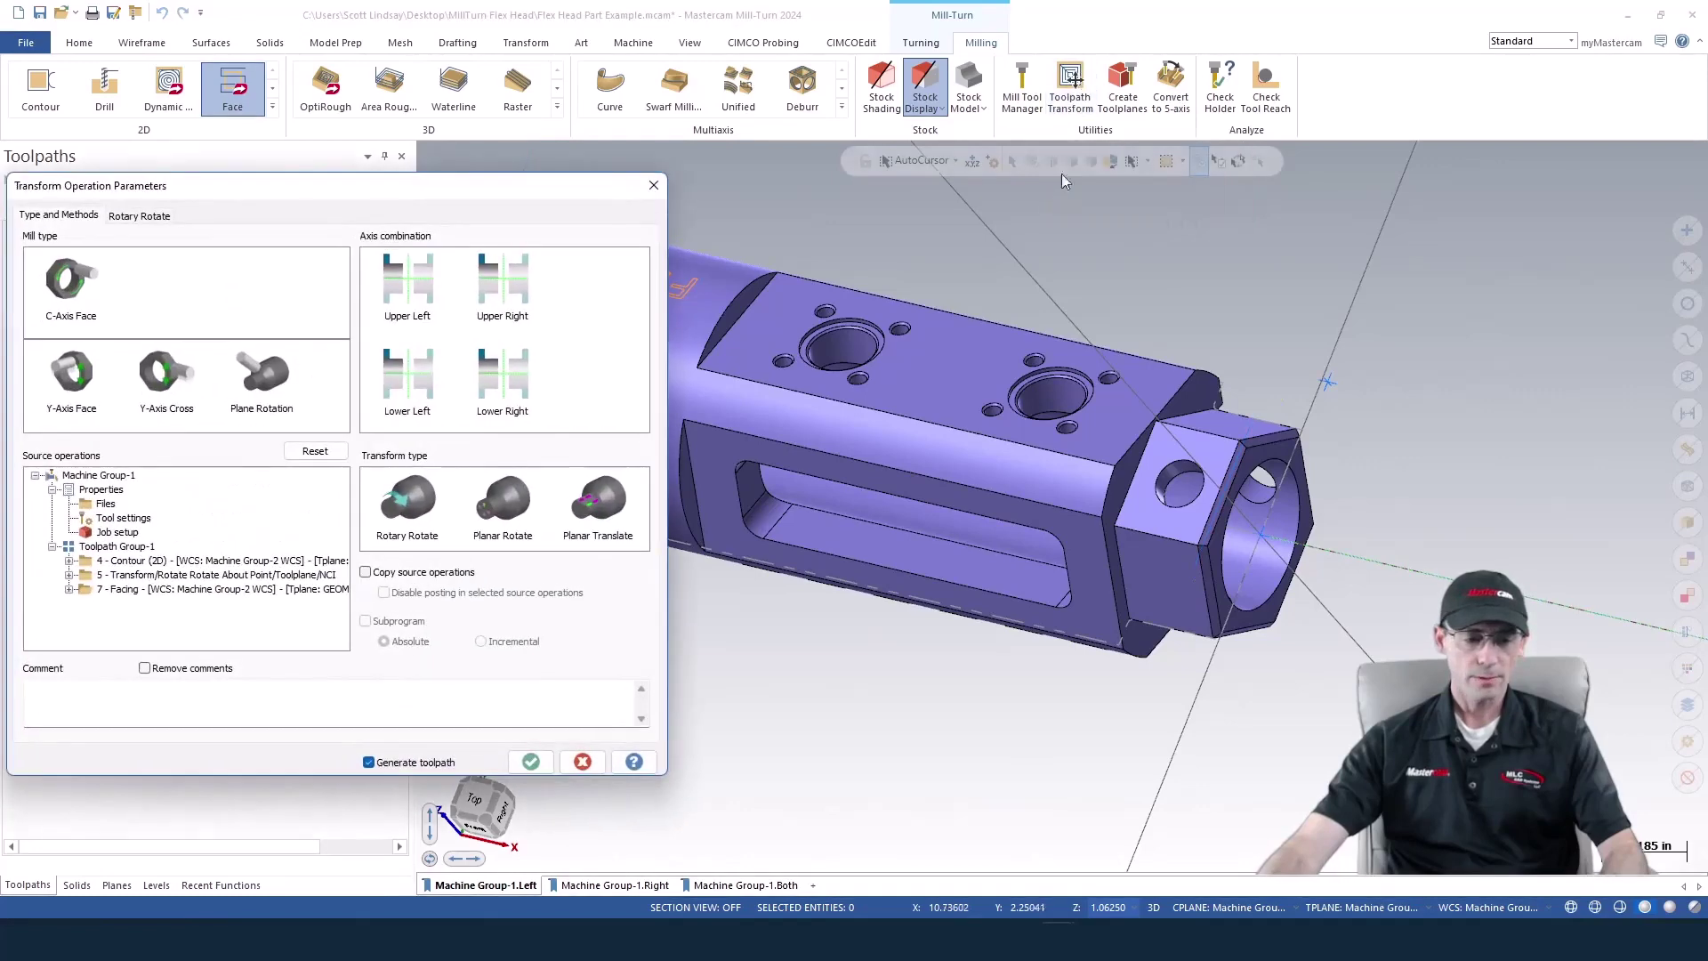
click(285, 380)
click(427, 516)
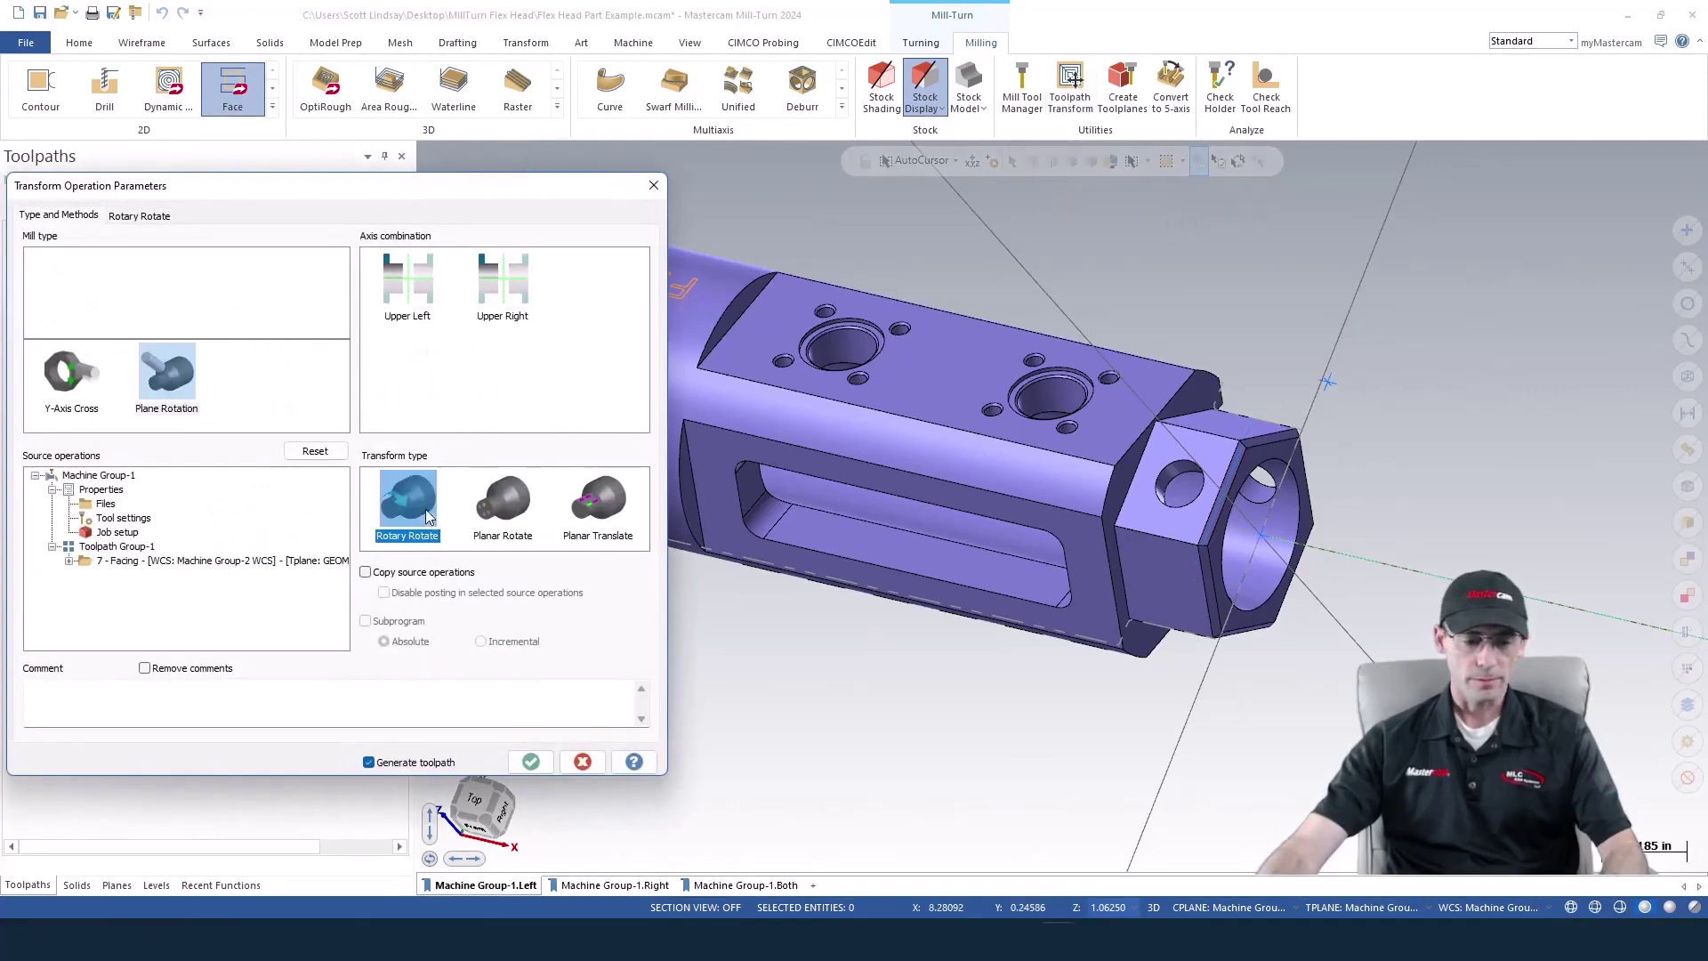
click(139, 217)
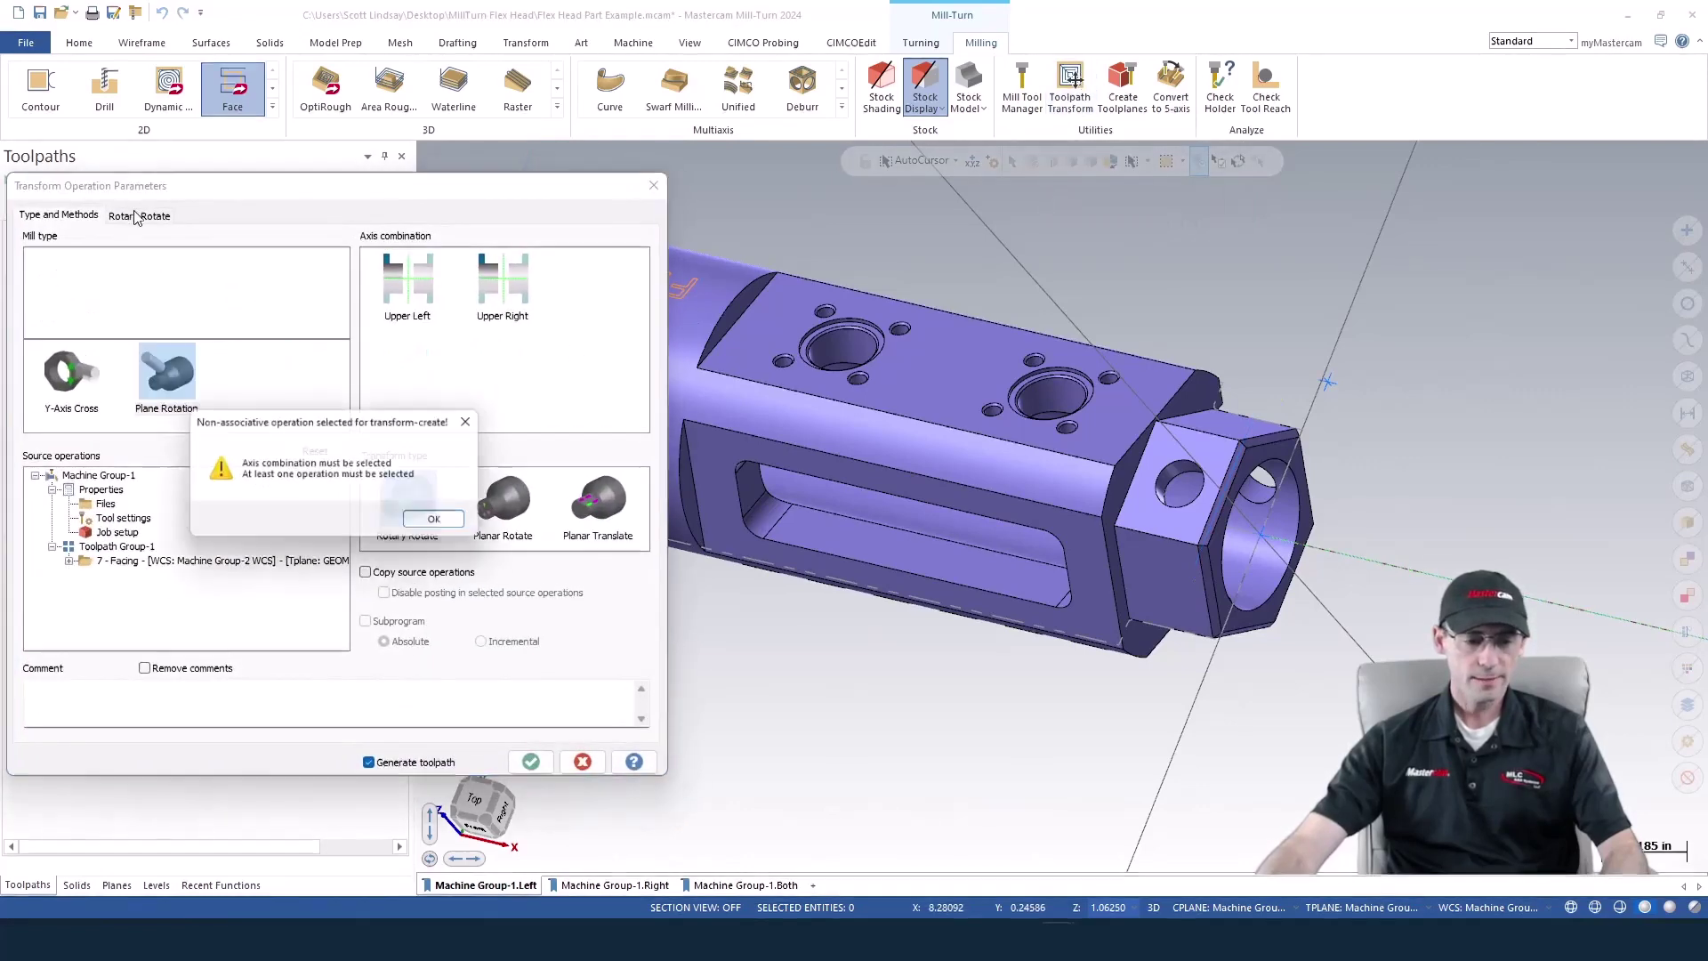
click(441, 523)
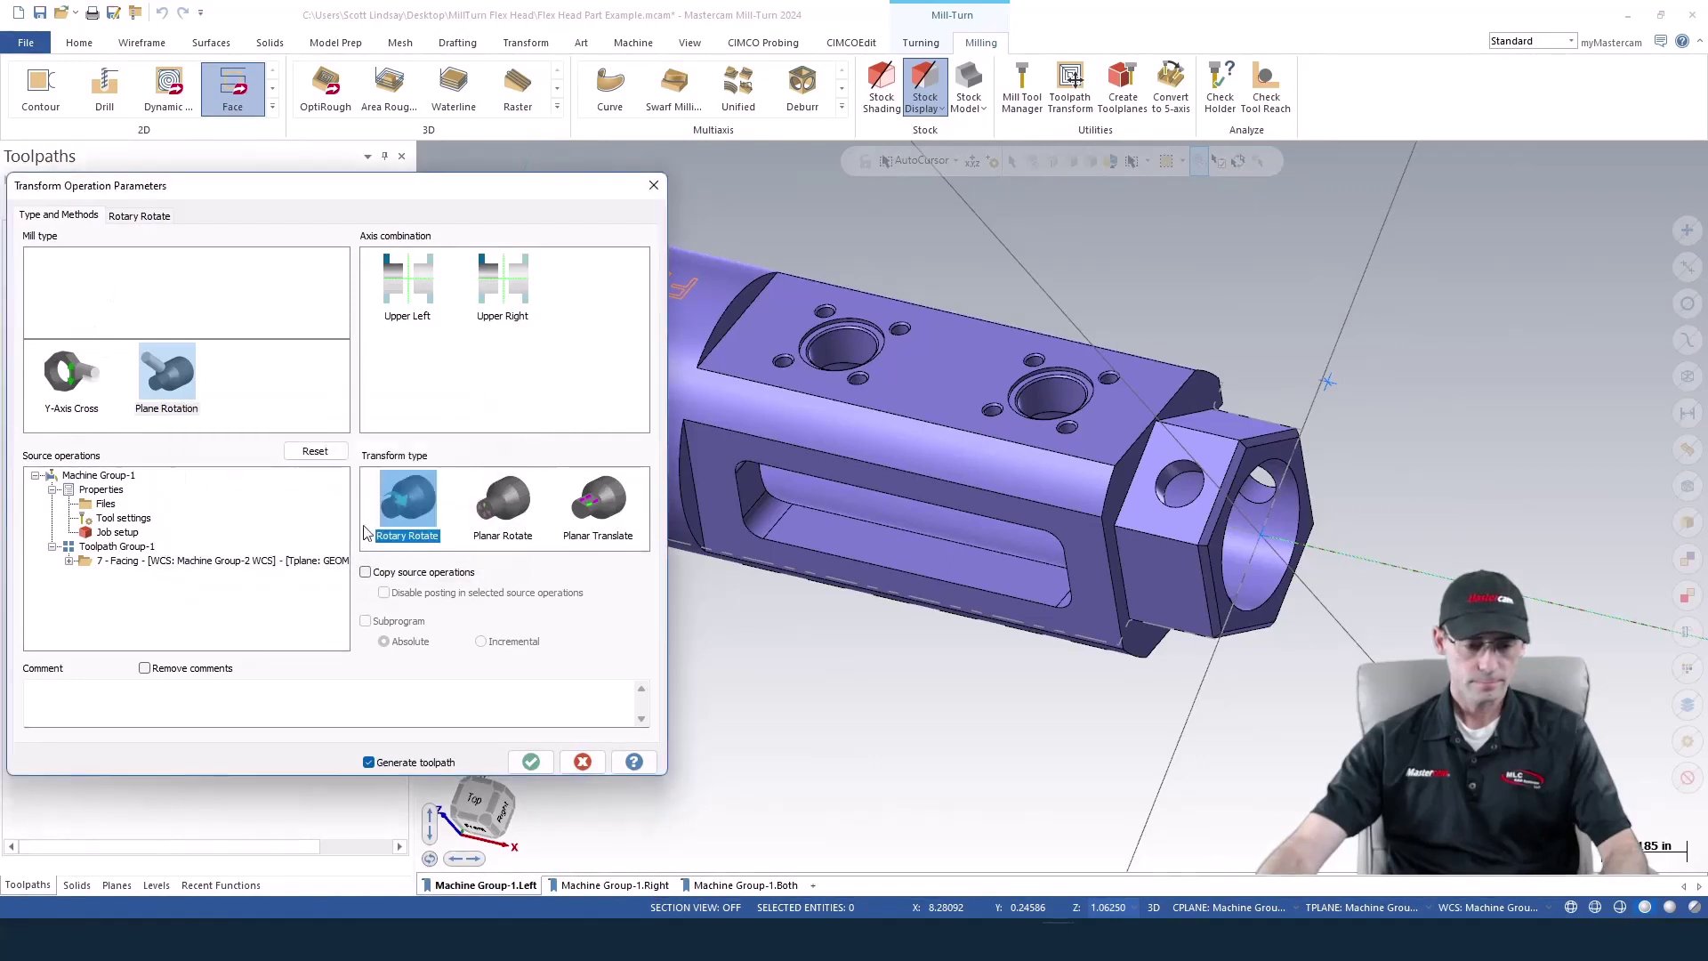
click(205, 561)
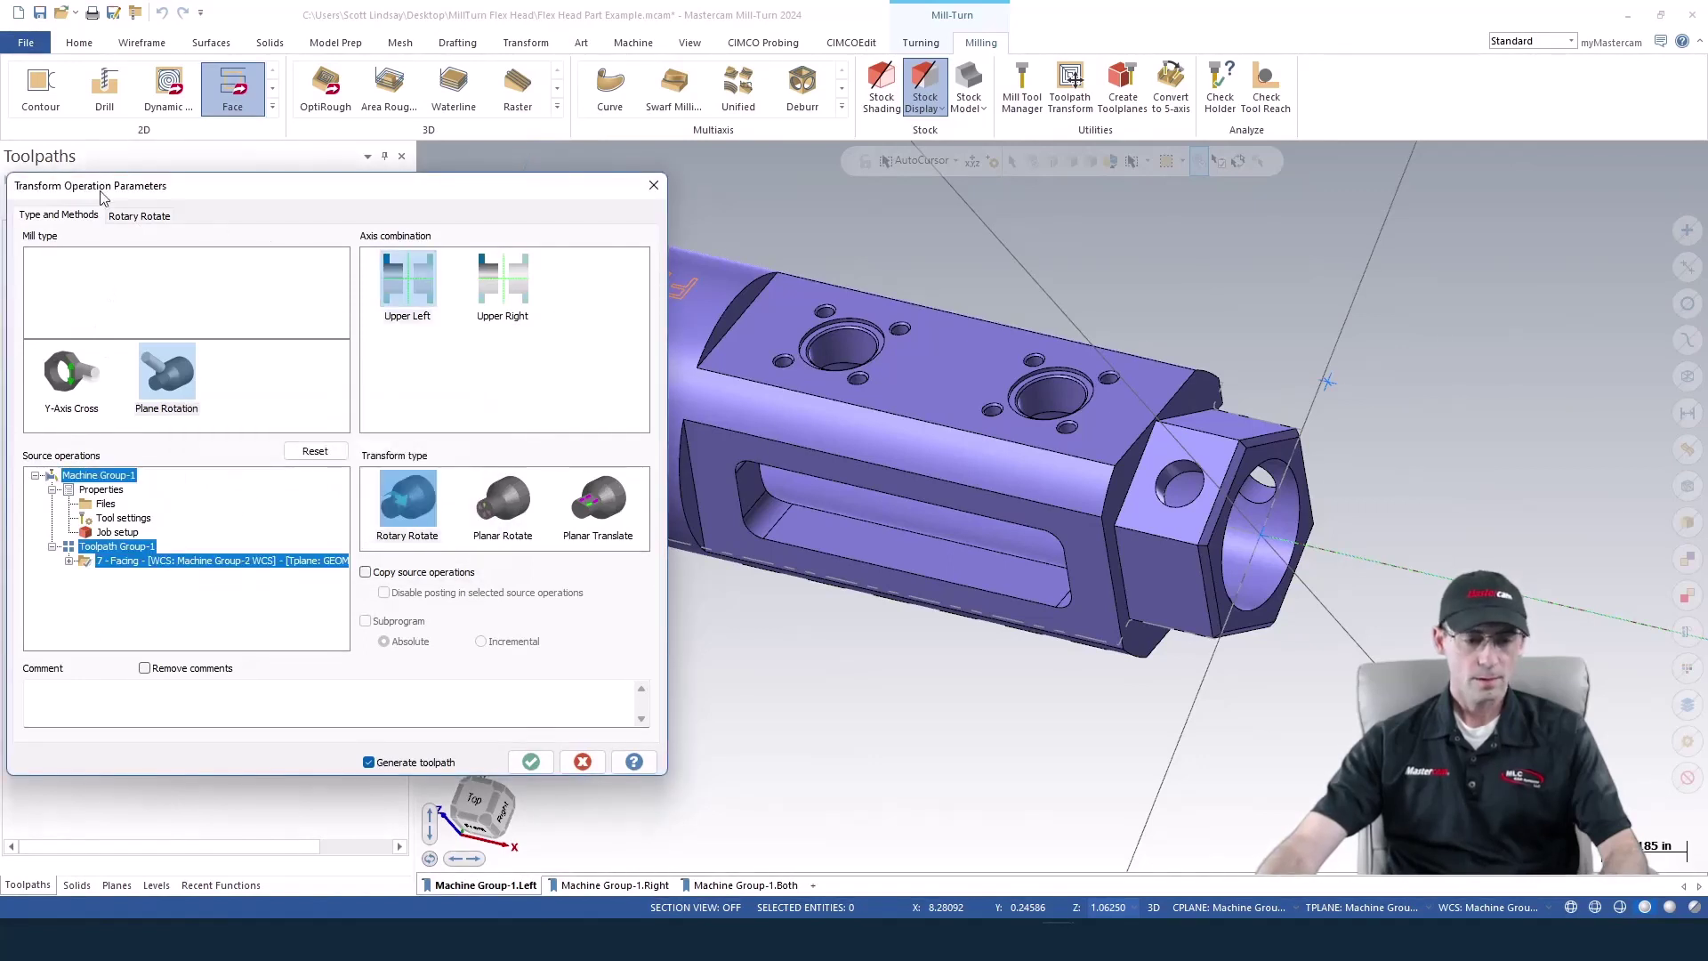
Set the rotary rotation to 5 instances 60.0° apart and generate the transform
click(134, 217)
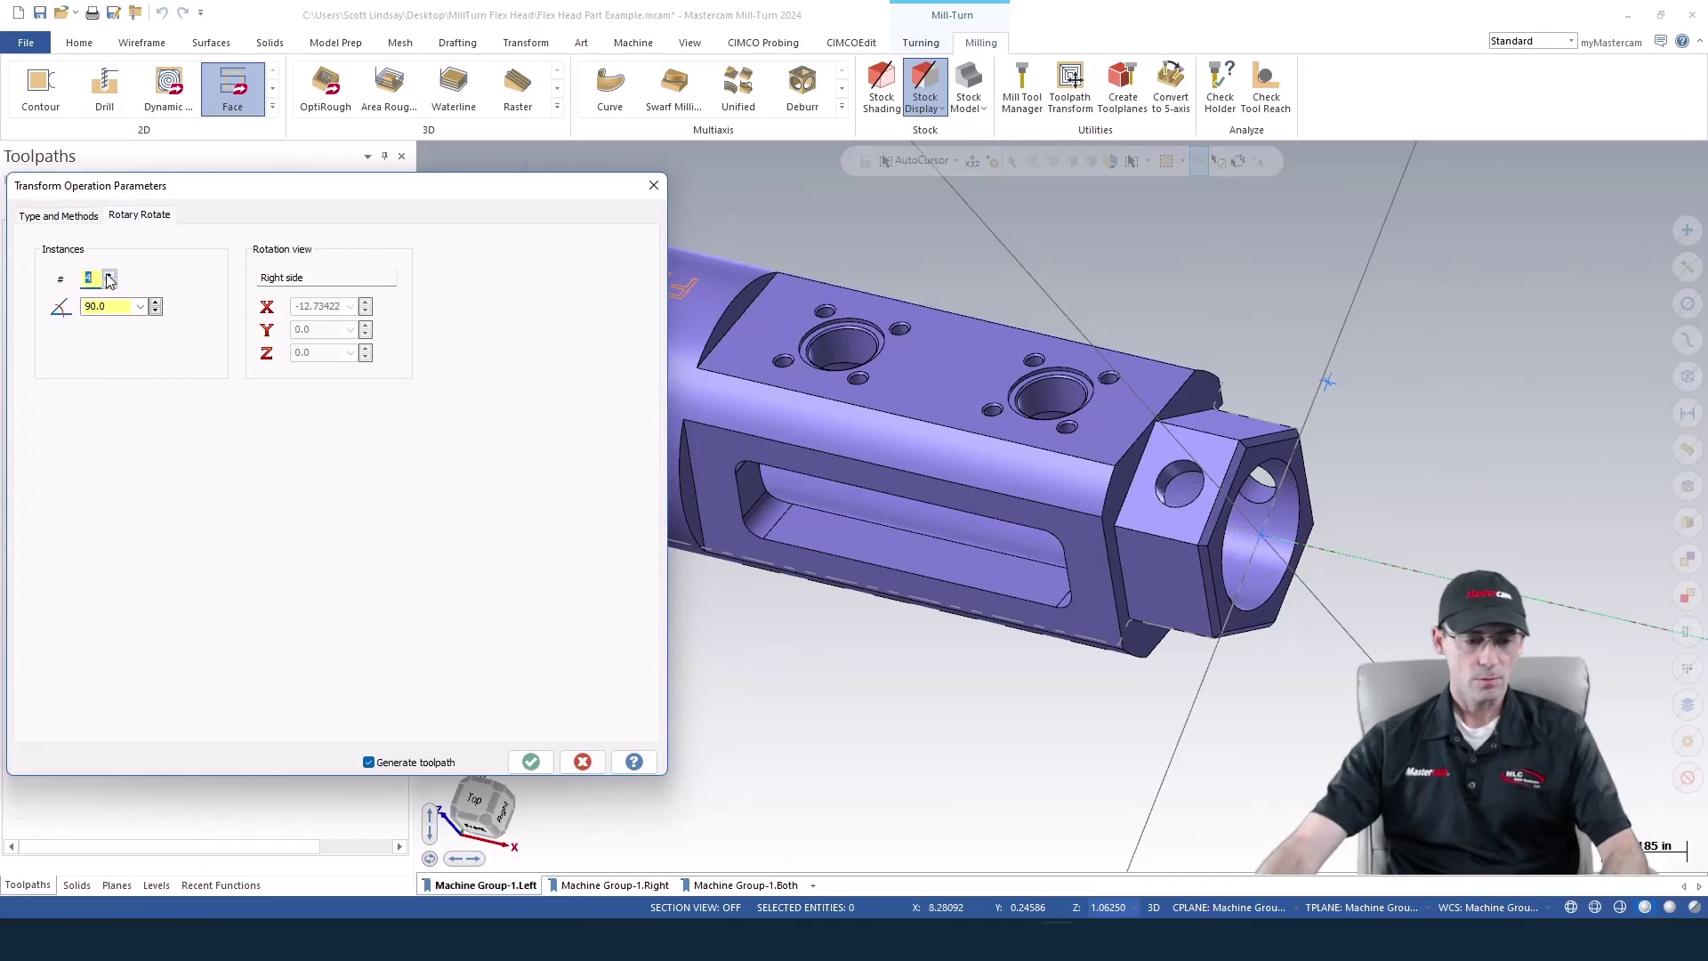
double_click(94, 305)
text(60.0)
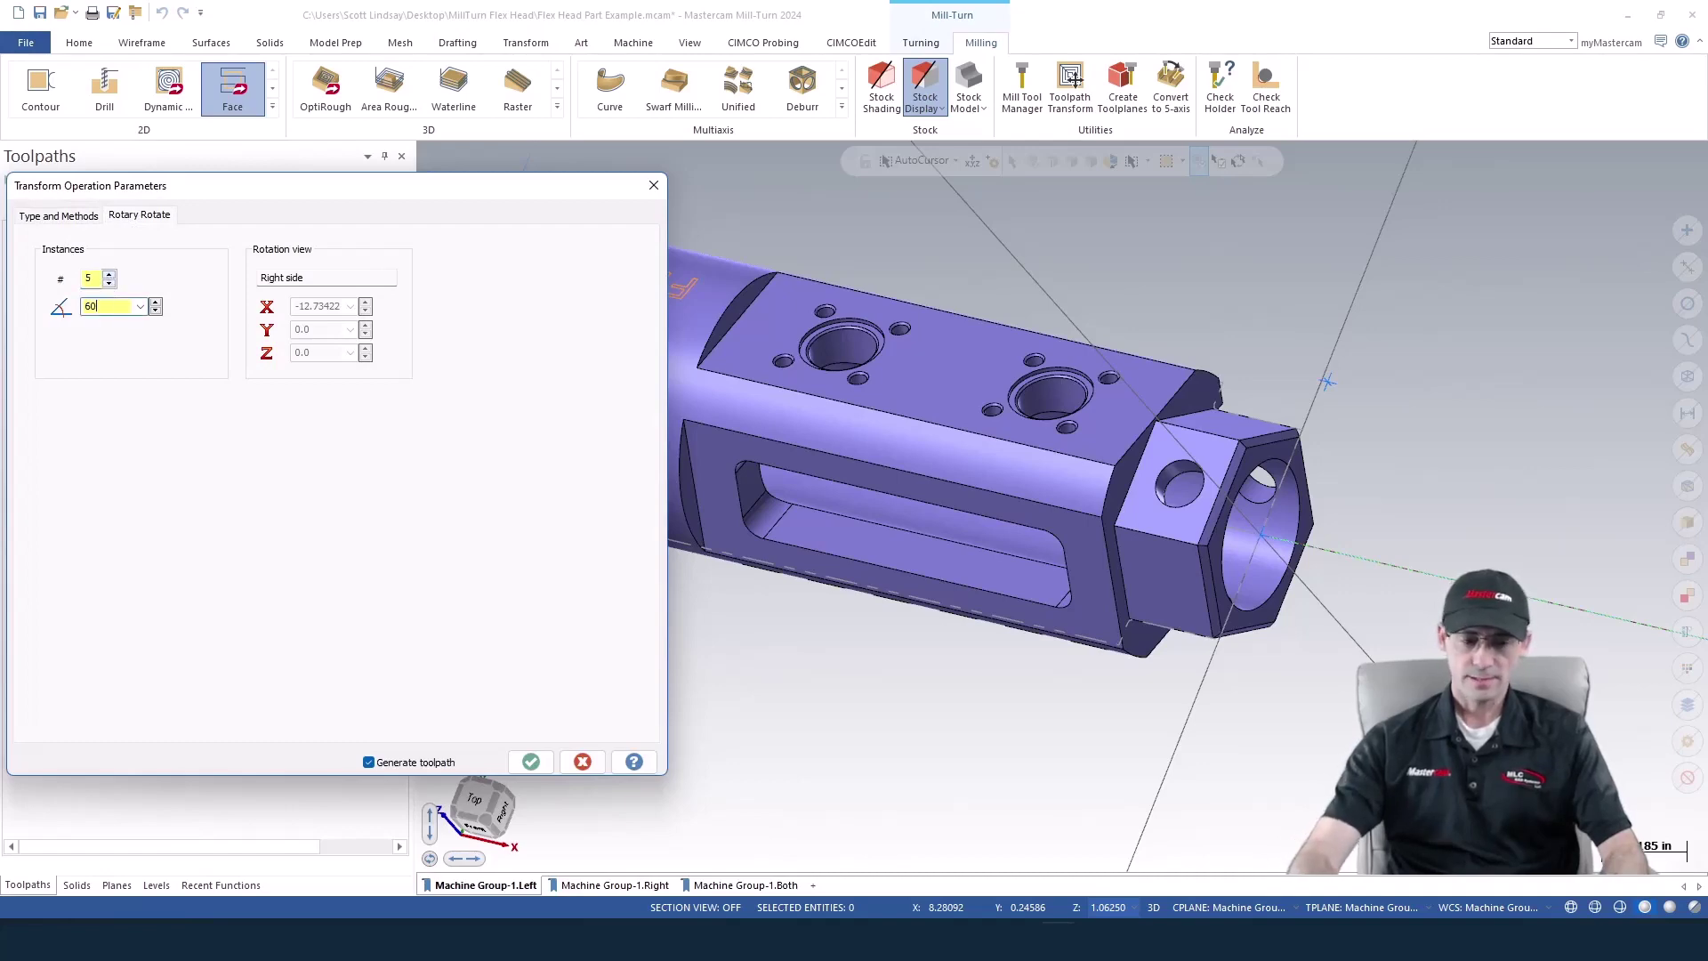
click(532, 763)
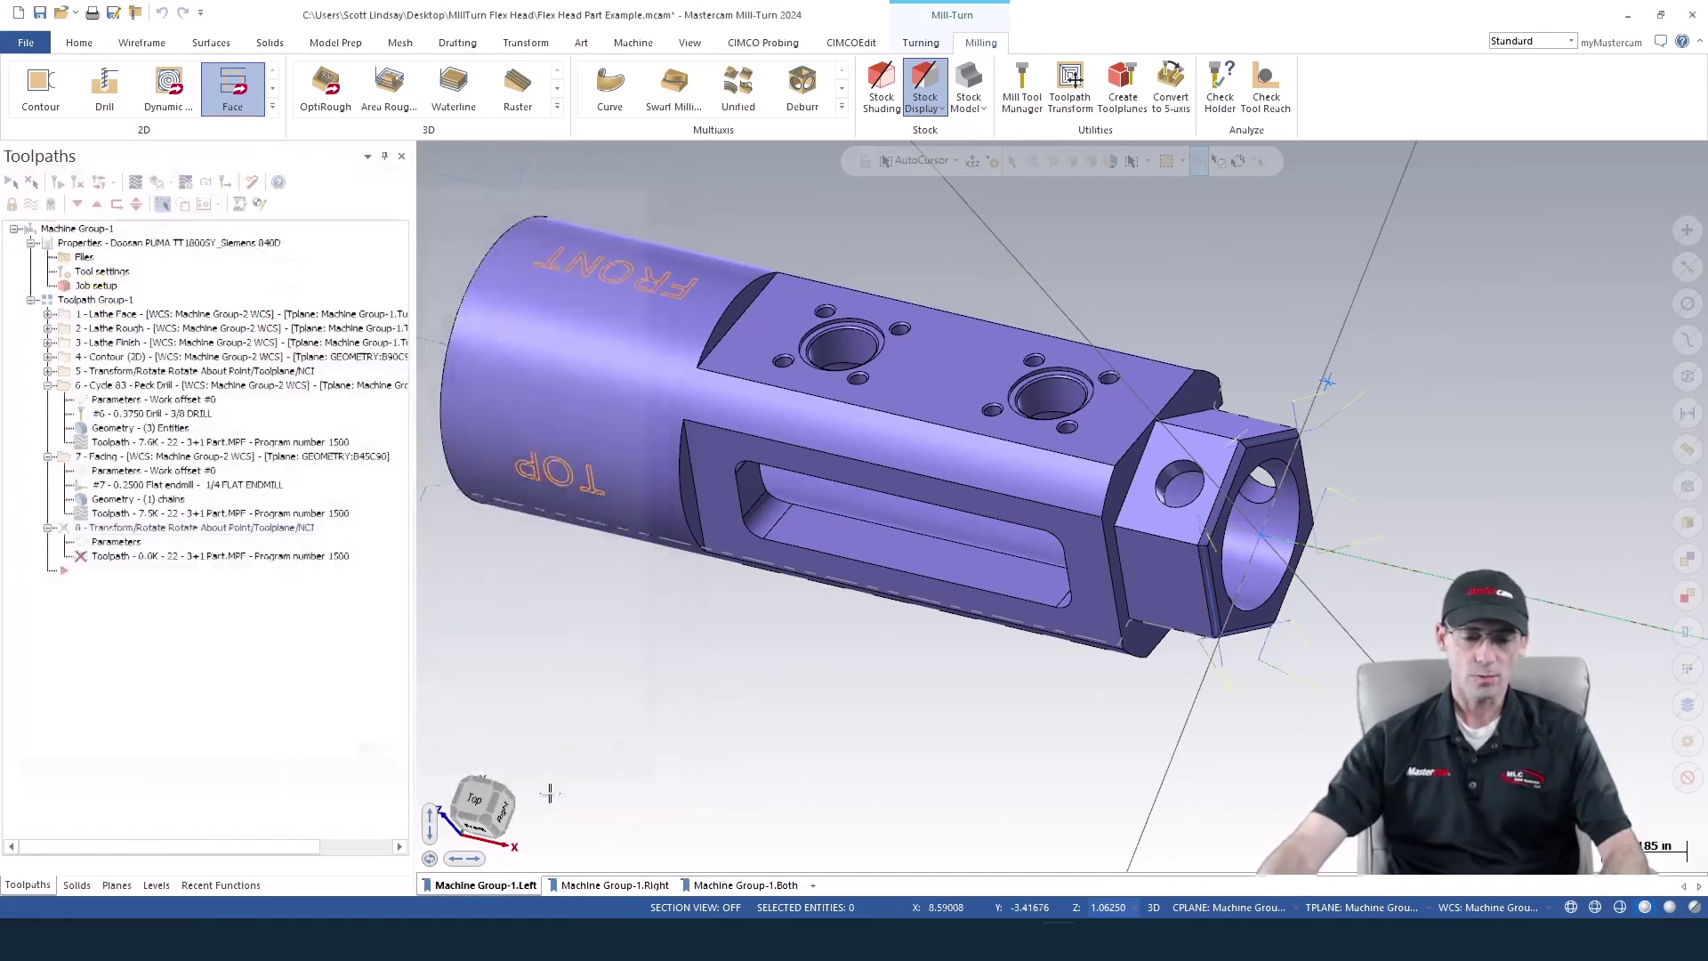
Backplot Facing operation 7, then select all Machine Group-1 operations to display them
click(132, 458)
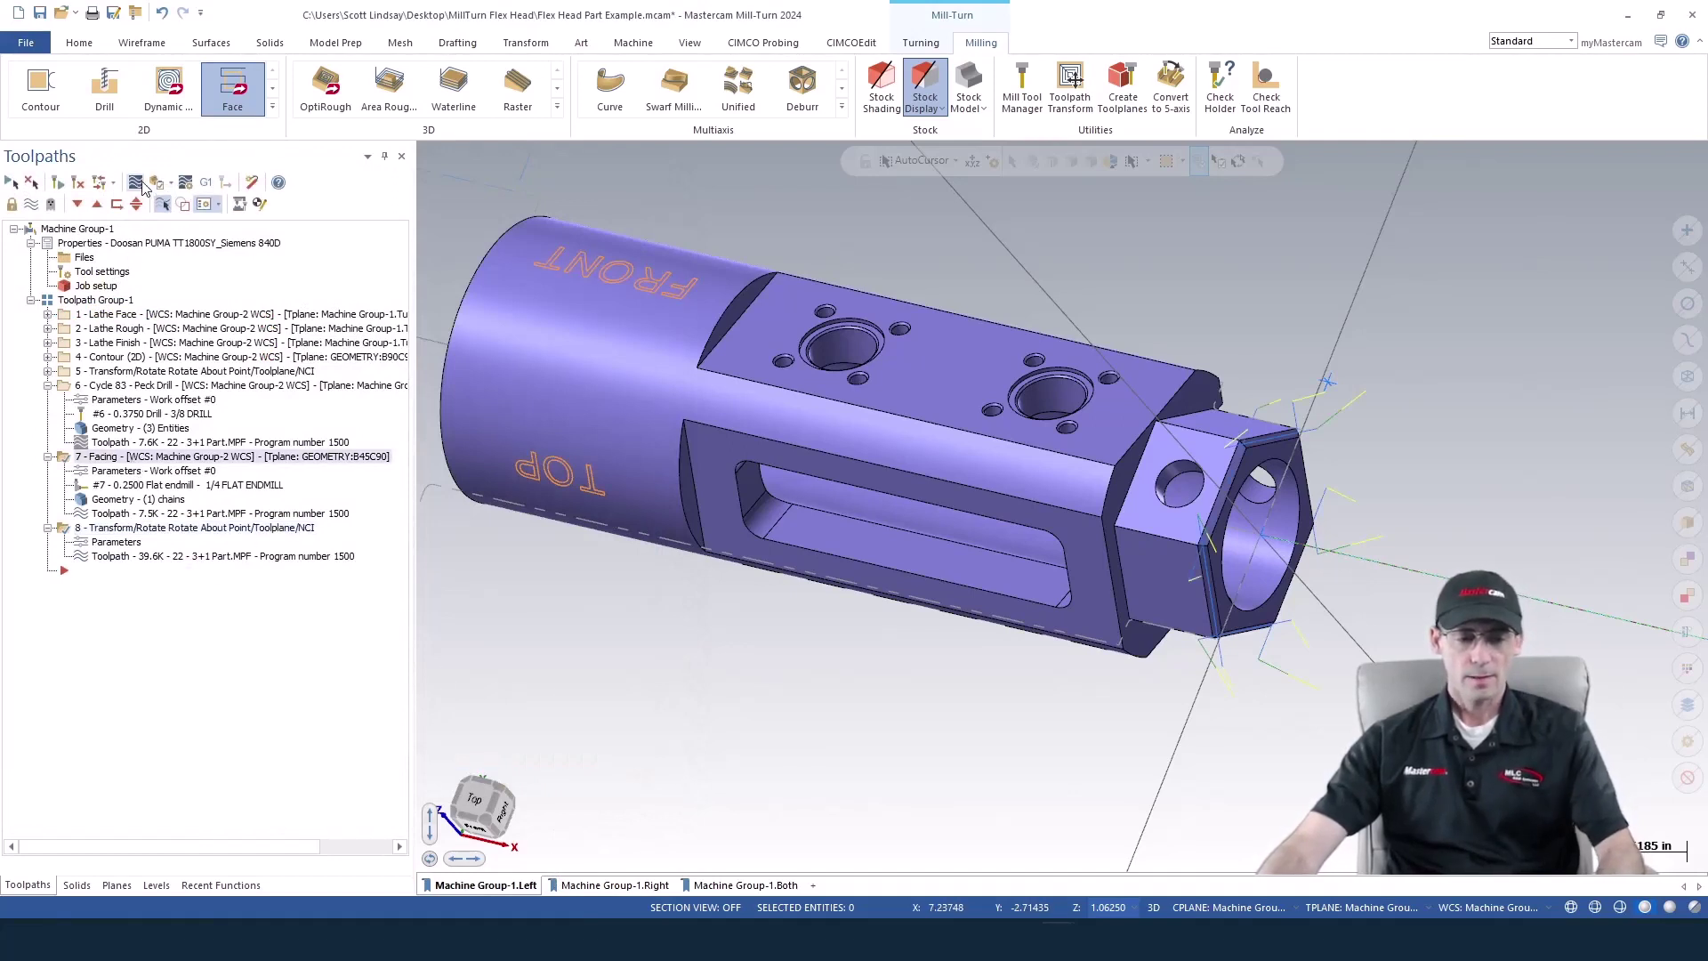
click(136, 183)
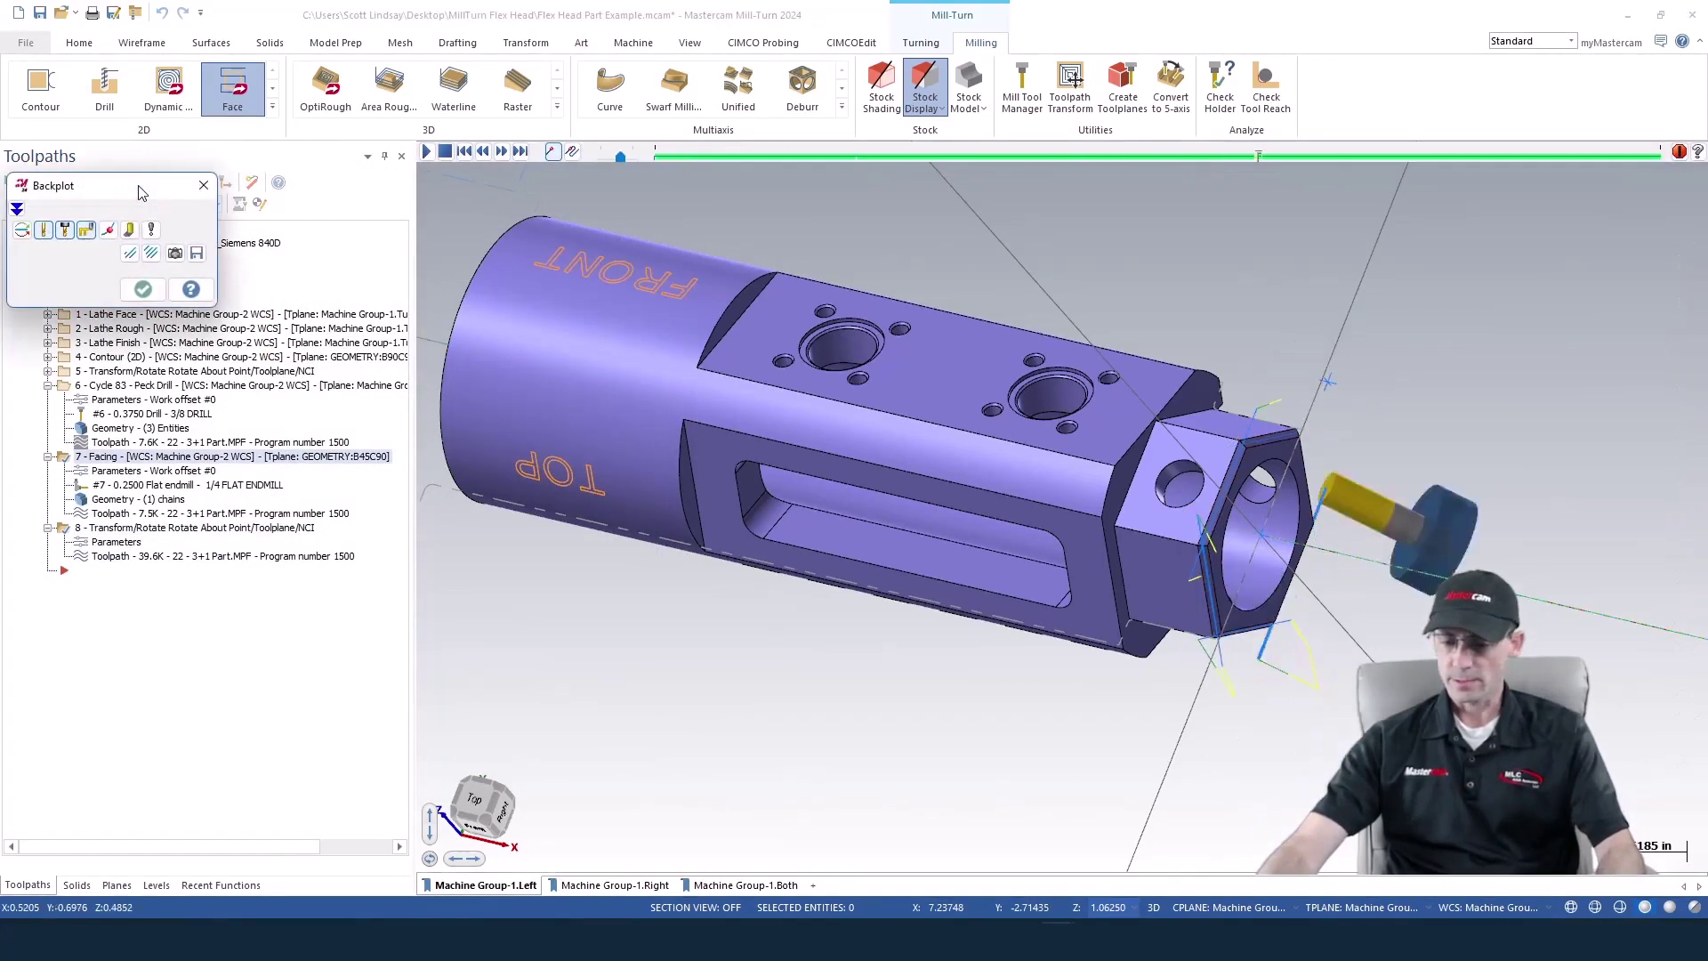
click(142, 289)
click(82, 230)
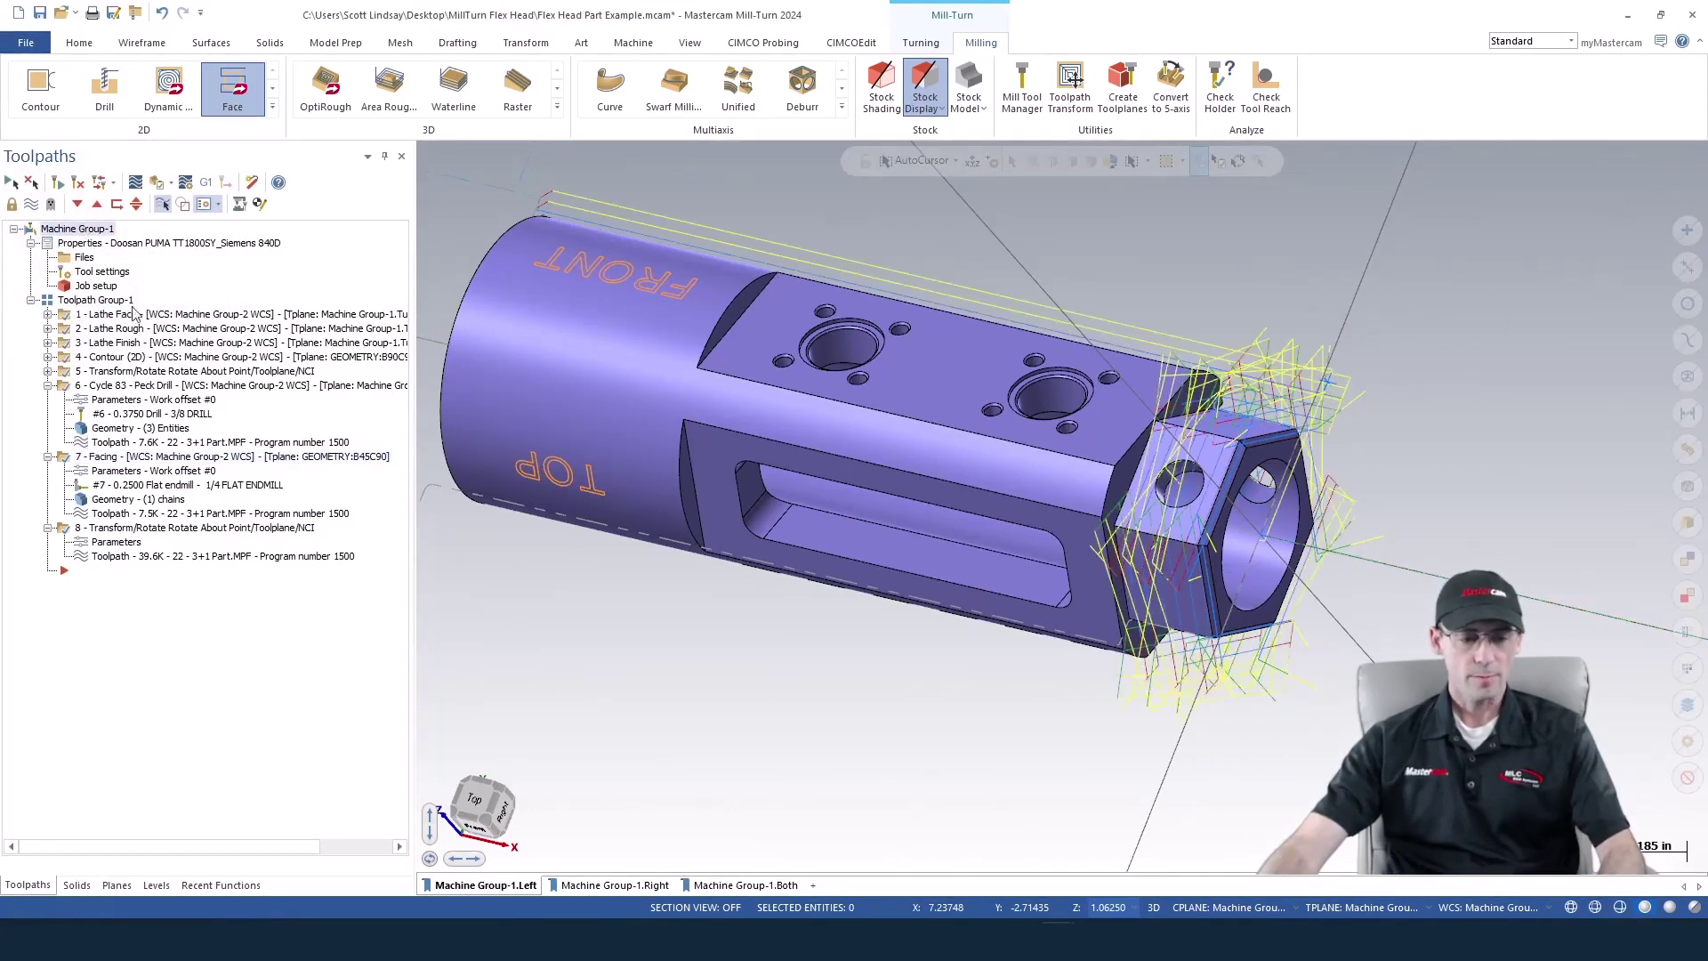
Post the selected operations to Flex Head Part Example-3.iof and maximize Code Expert
click(205, 183)
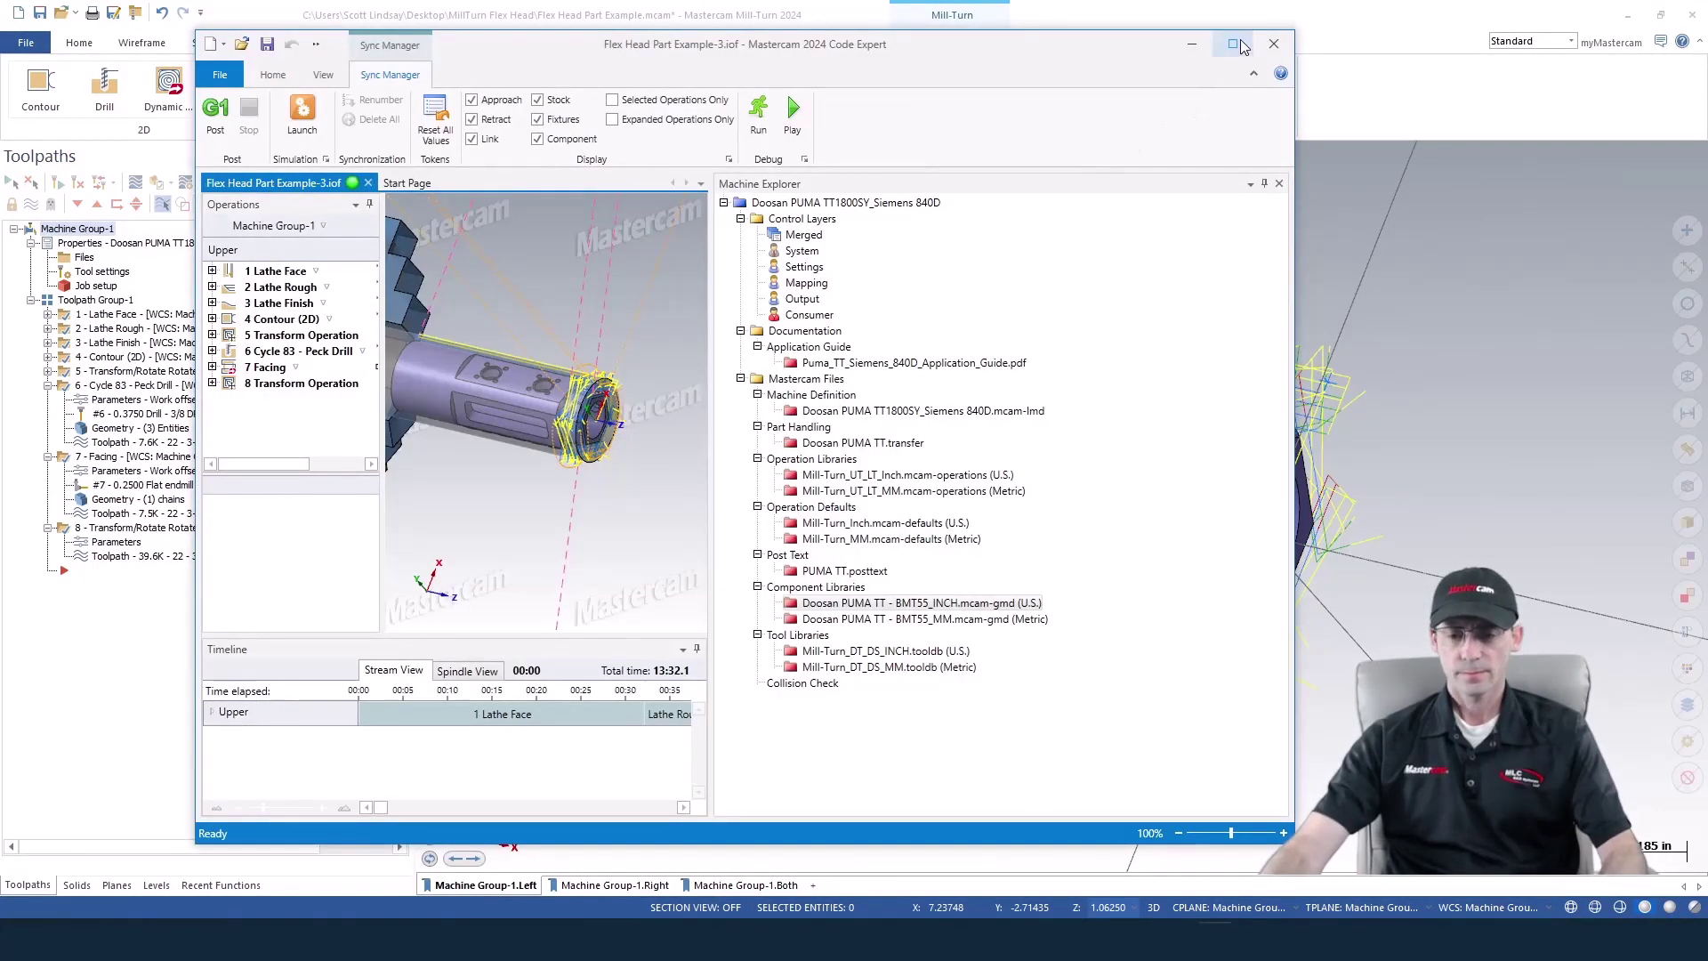
click(1234, 44)
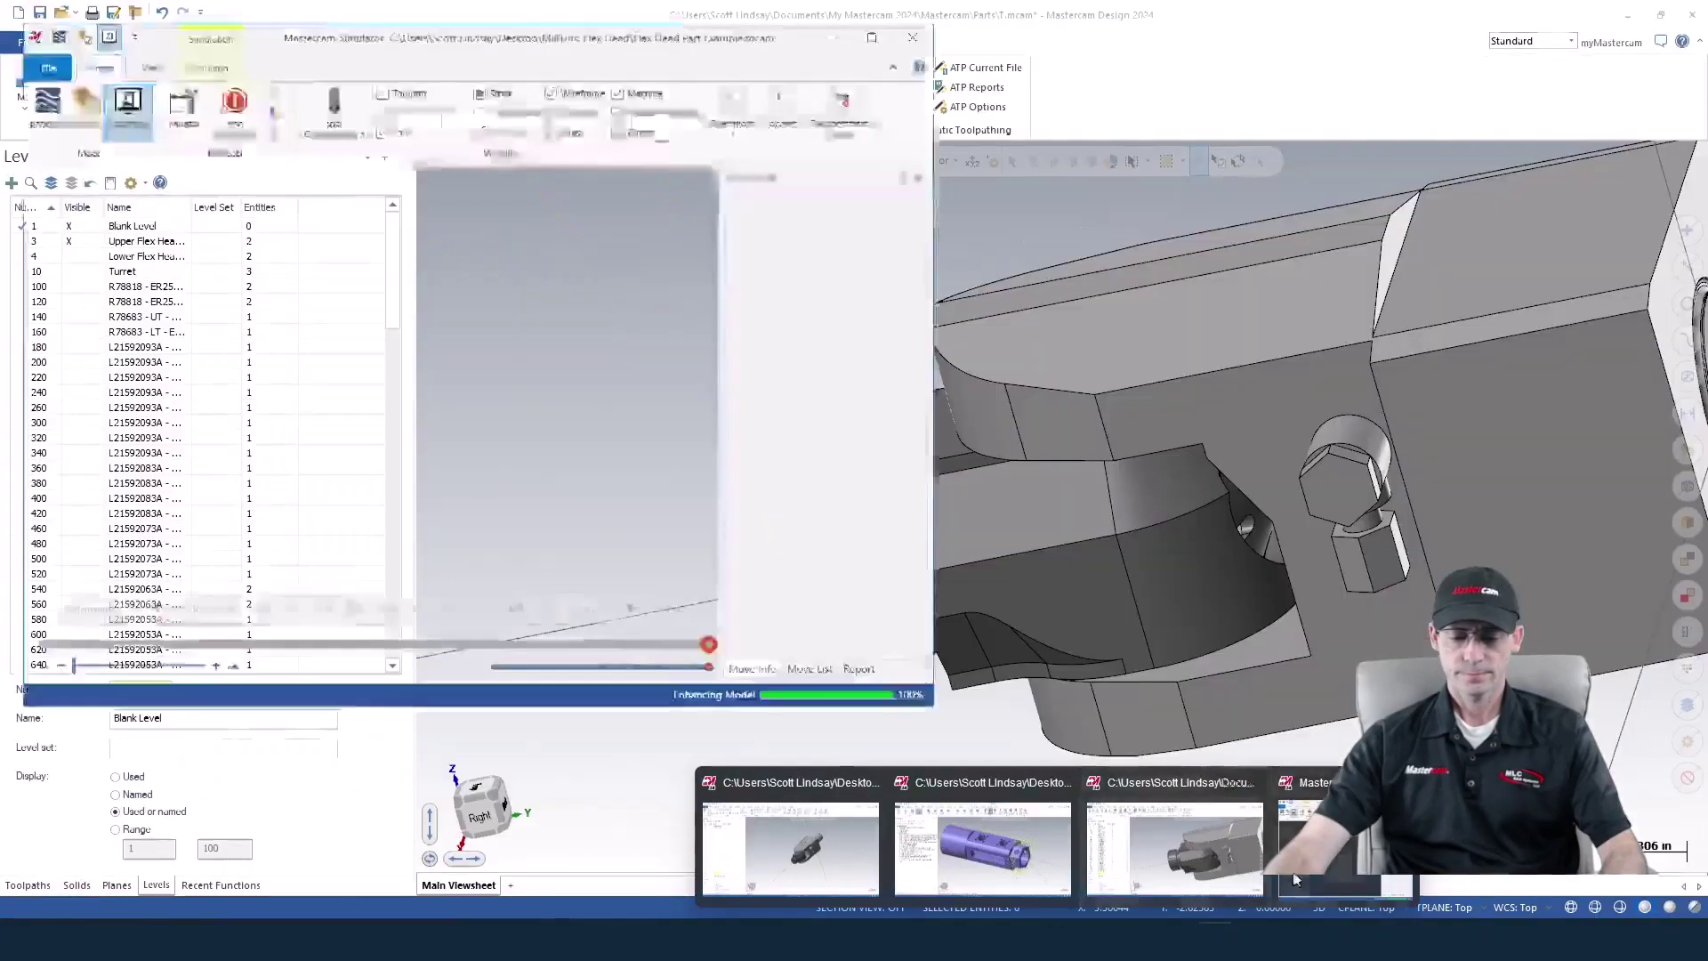
Open Mastercam Simulator full screen with Machine Housing hidden and an angled view
click(1299, 878)
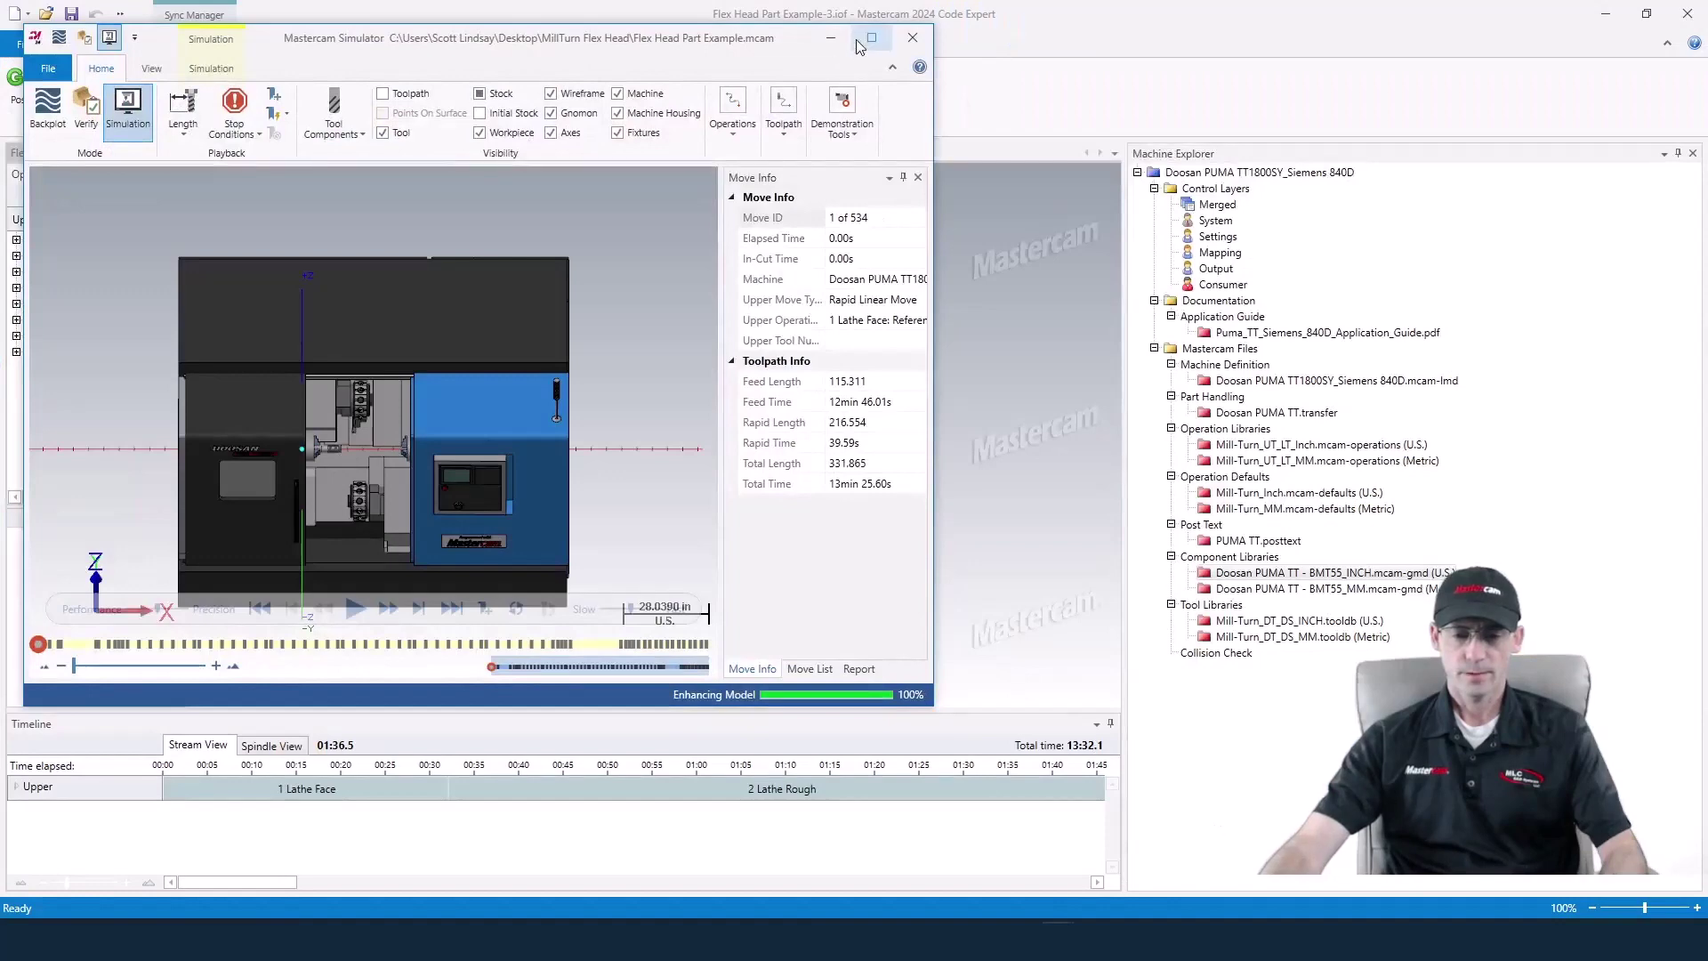
click(872, 38)
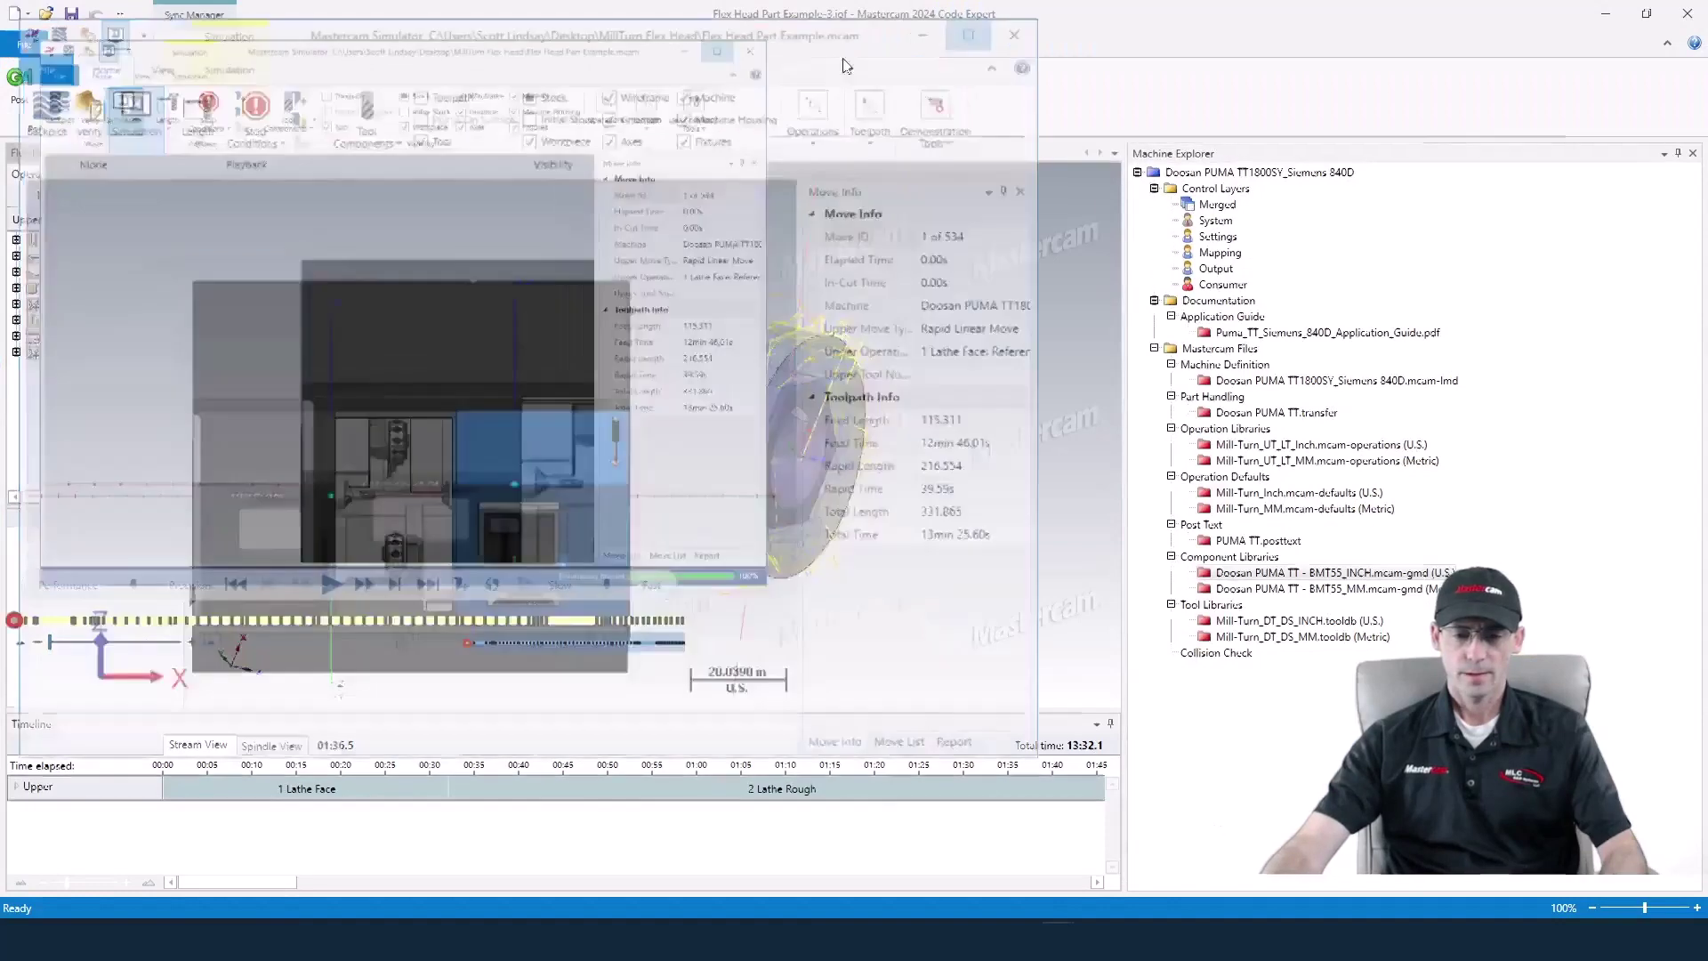
click(686, 90)
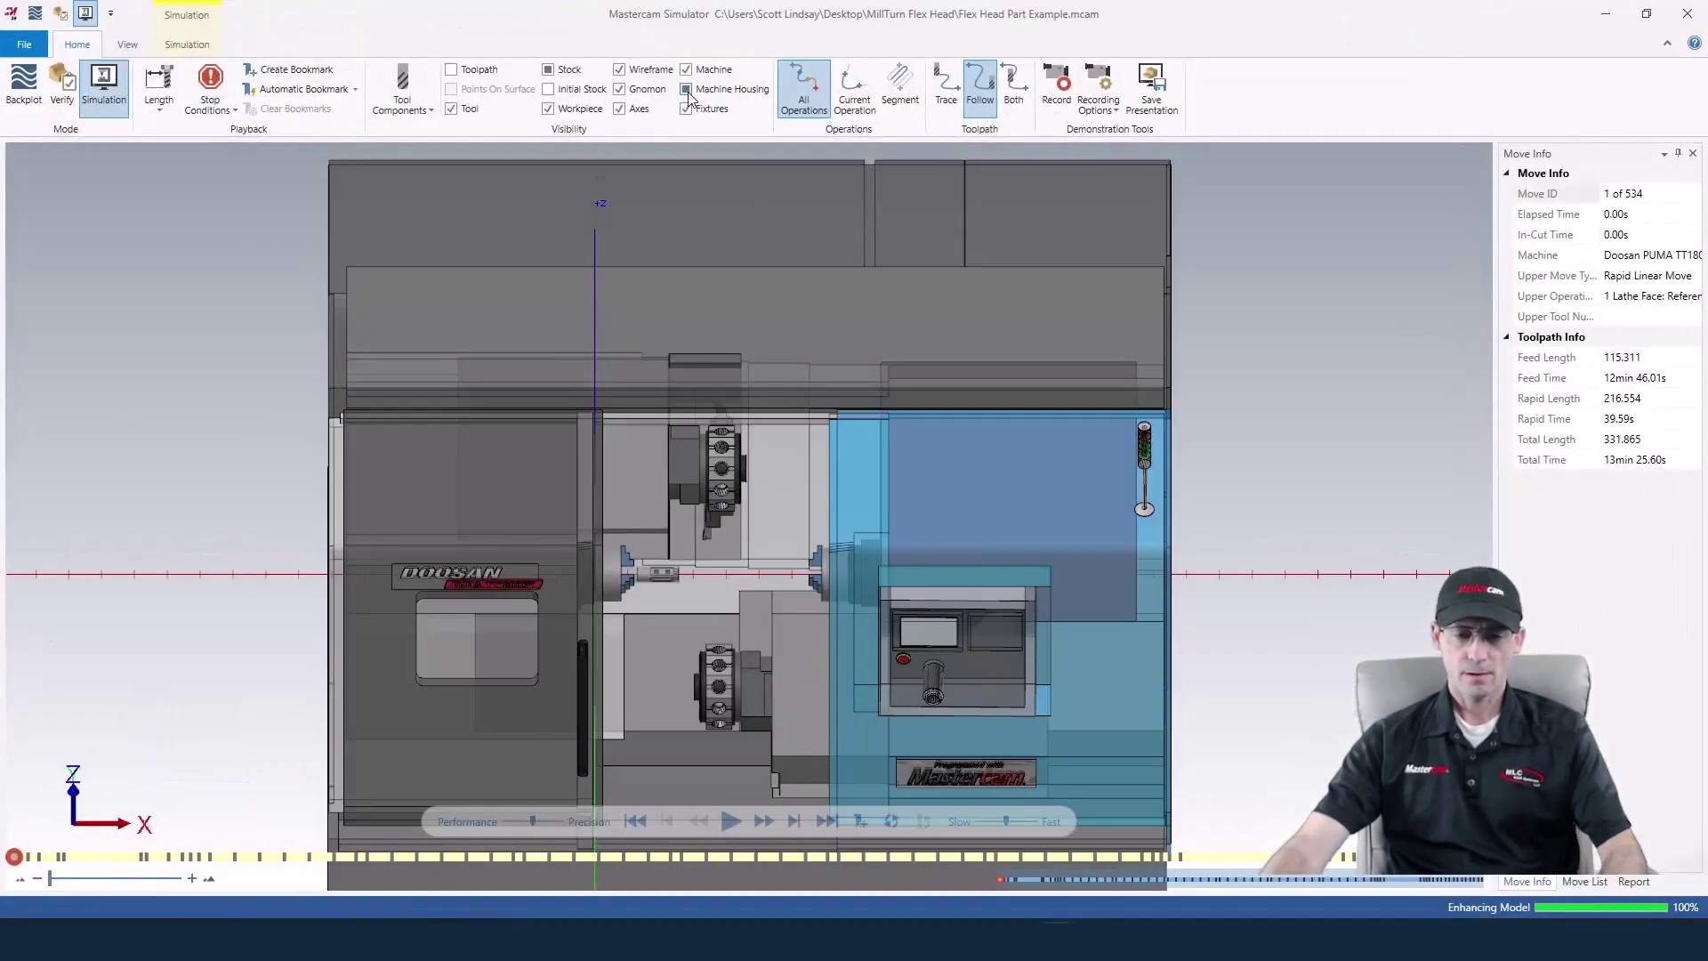
middle_drag(754, 580, 725, 418)
scroll(726, 414, up, 5)
scroll(726, 414, up, 3)
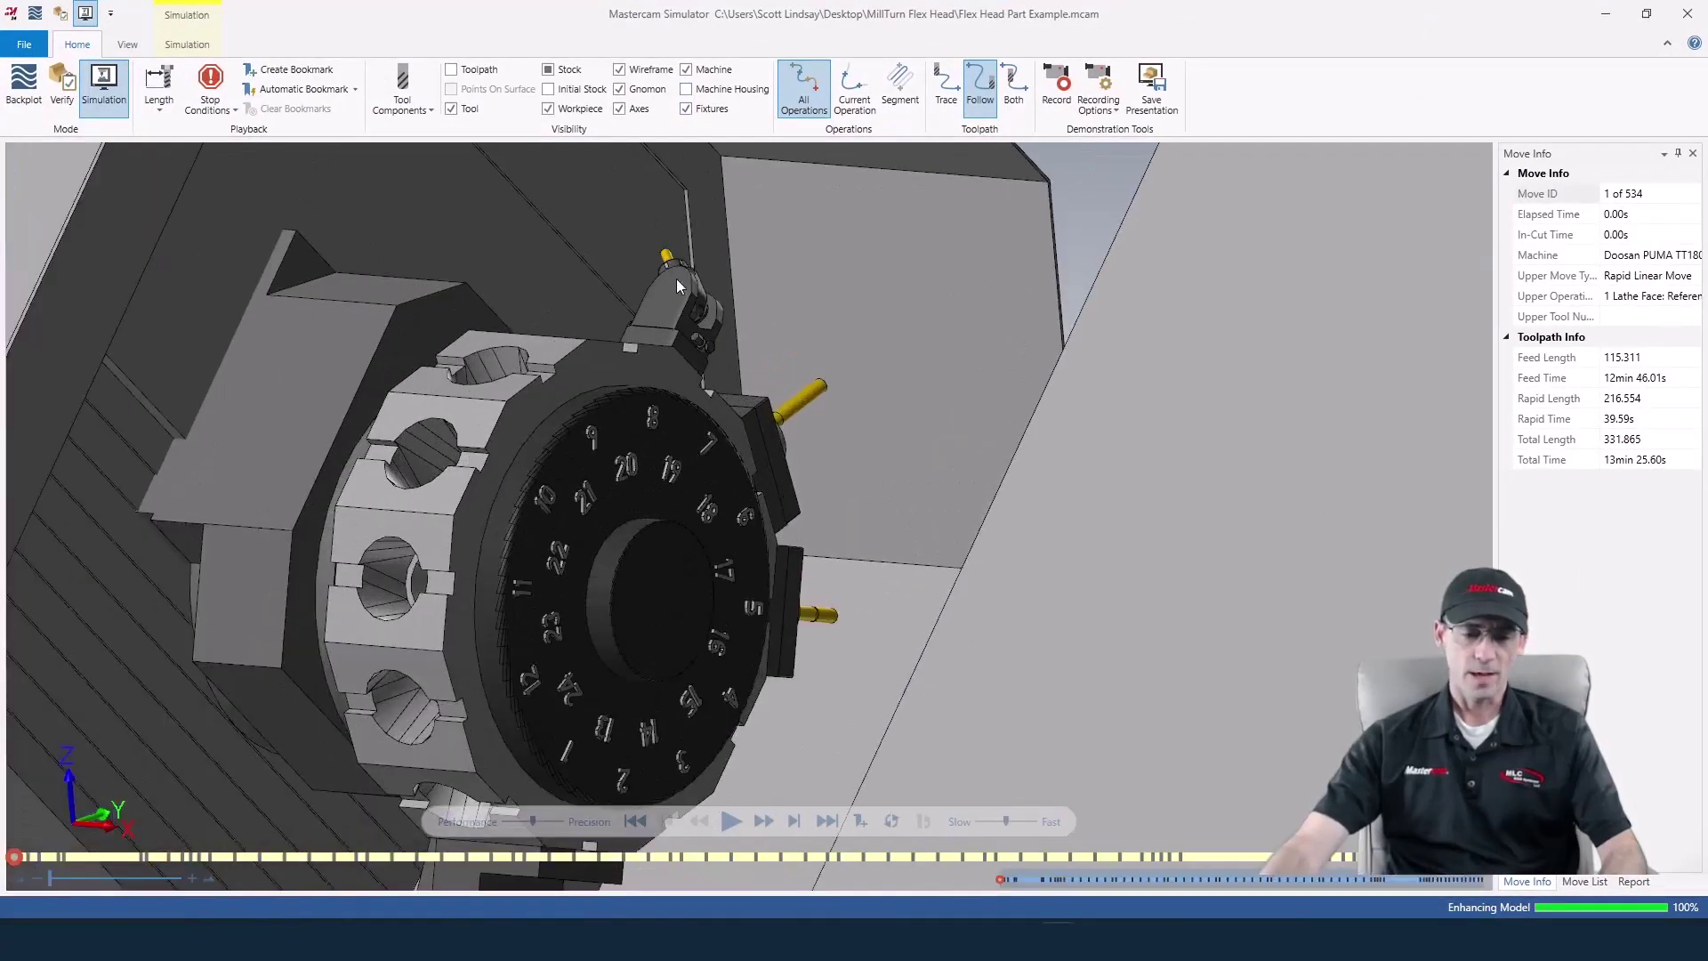
scroll(889, 319, down, 4)
scroll(823, 487, down, 4)
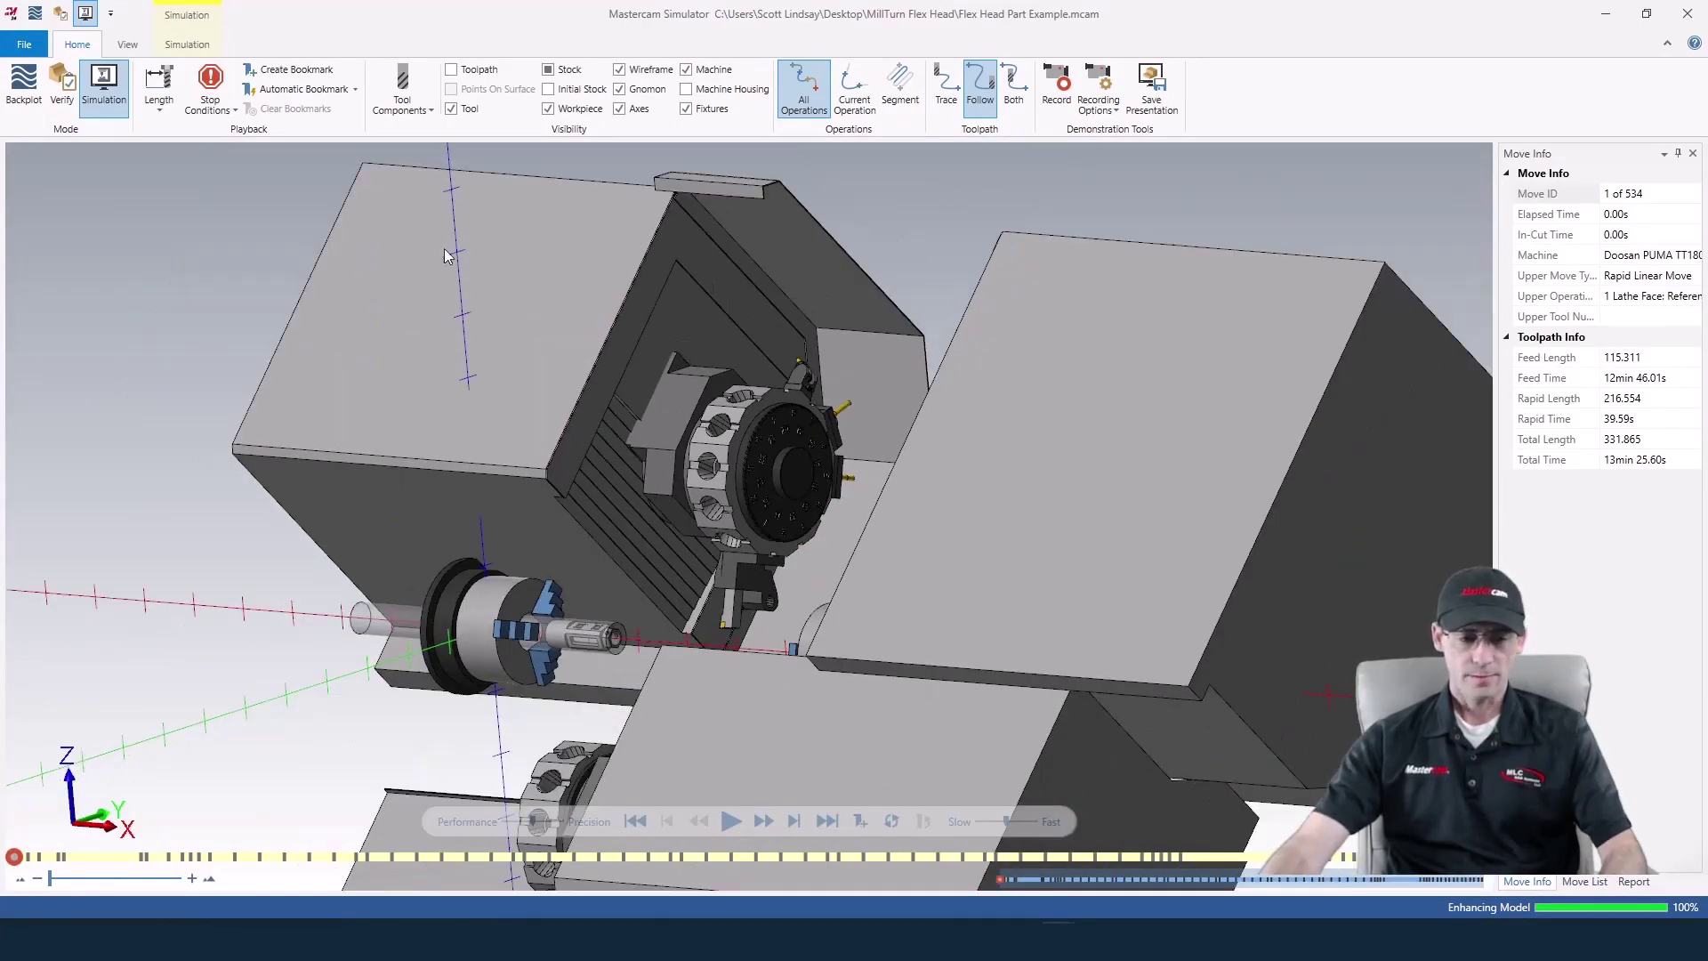
Play the simulation through move 534 and inspect the faced hex on the finished part
click(730, 822)
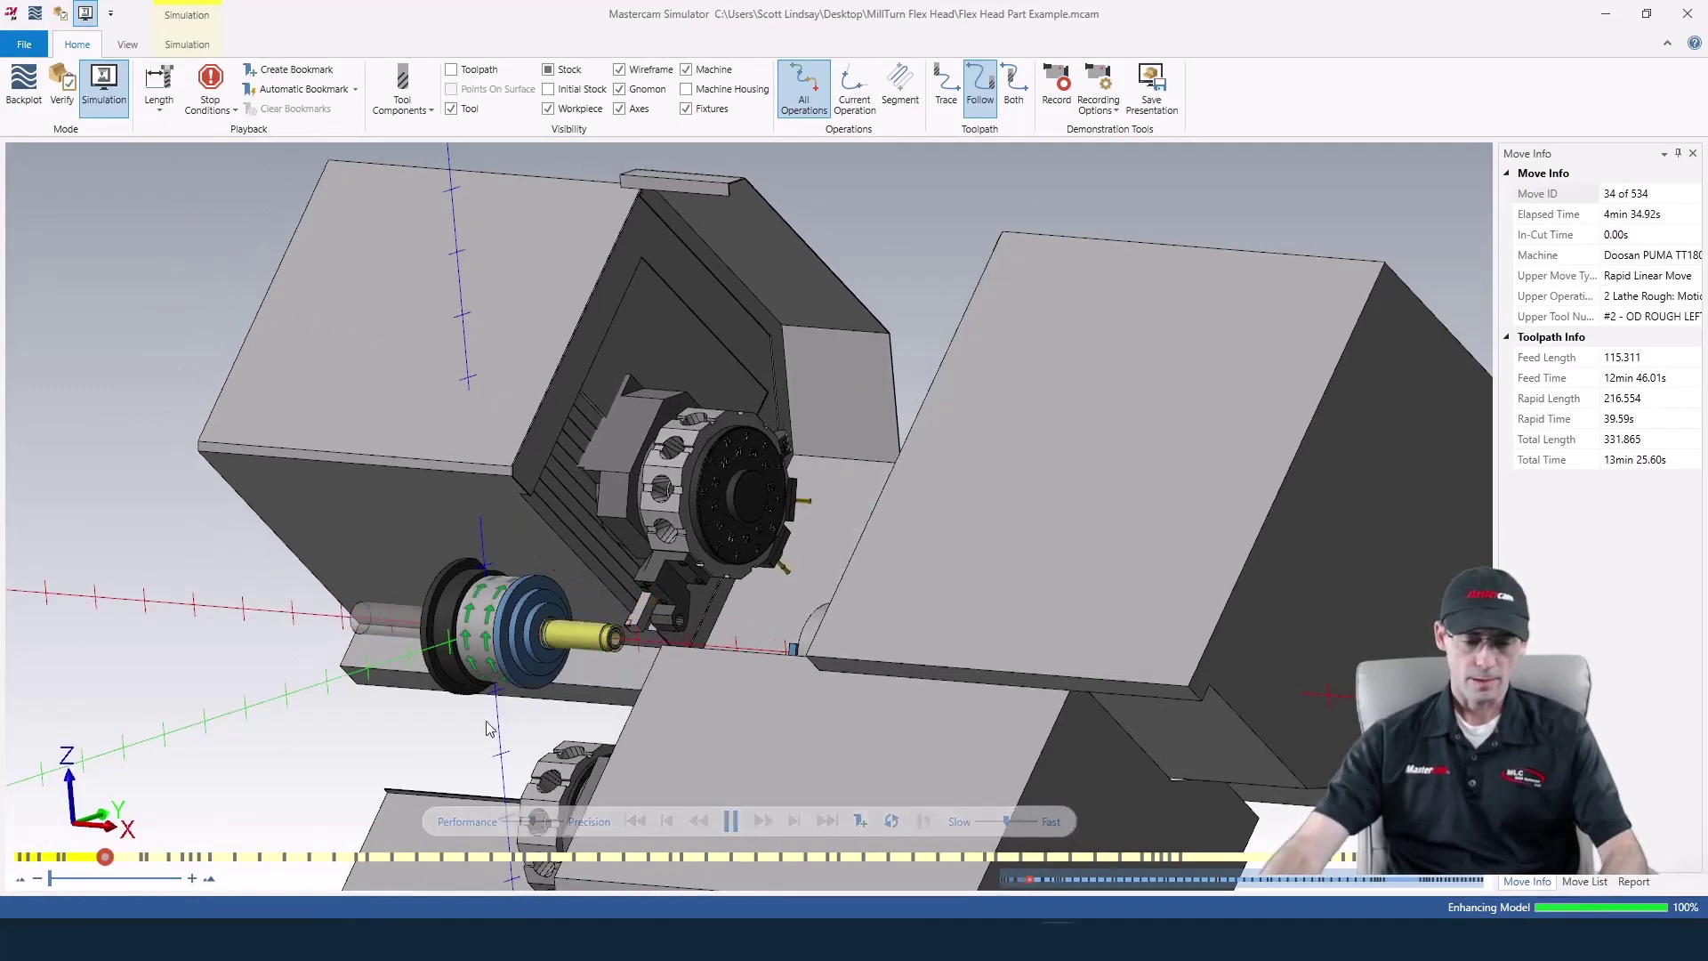
scroll(485, 720, up, 4)
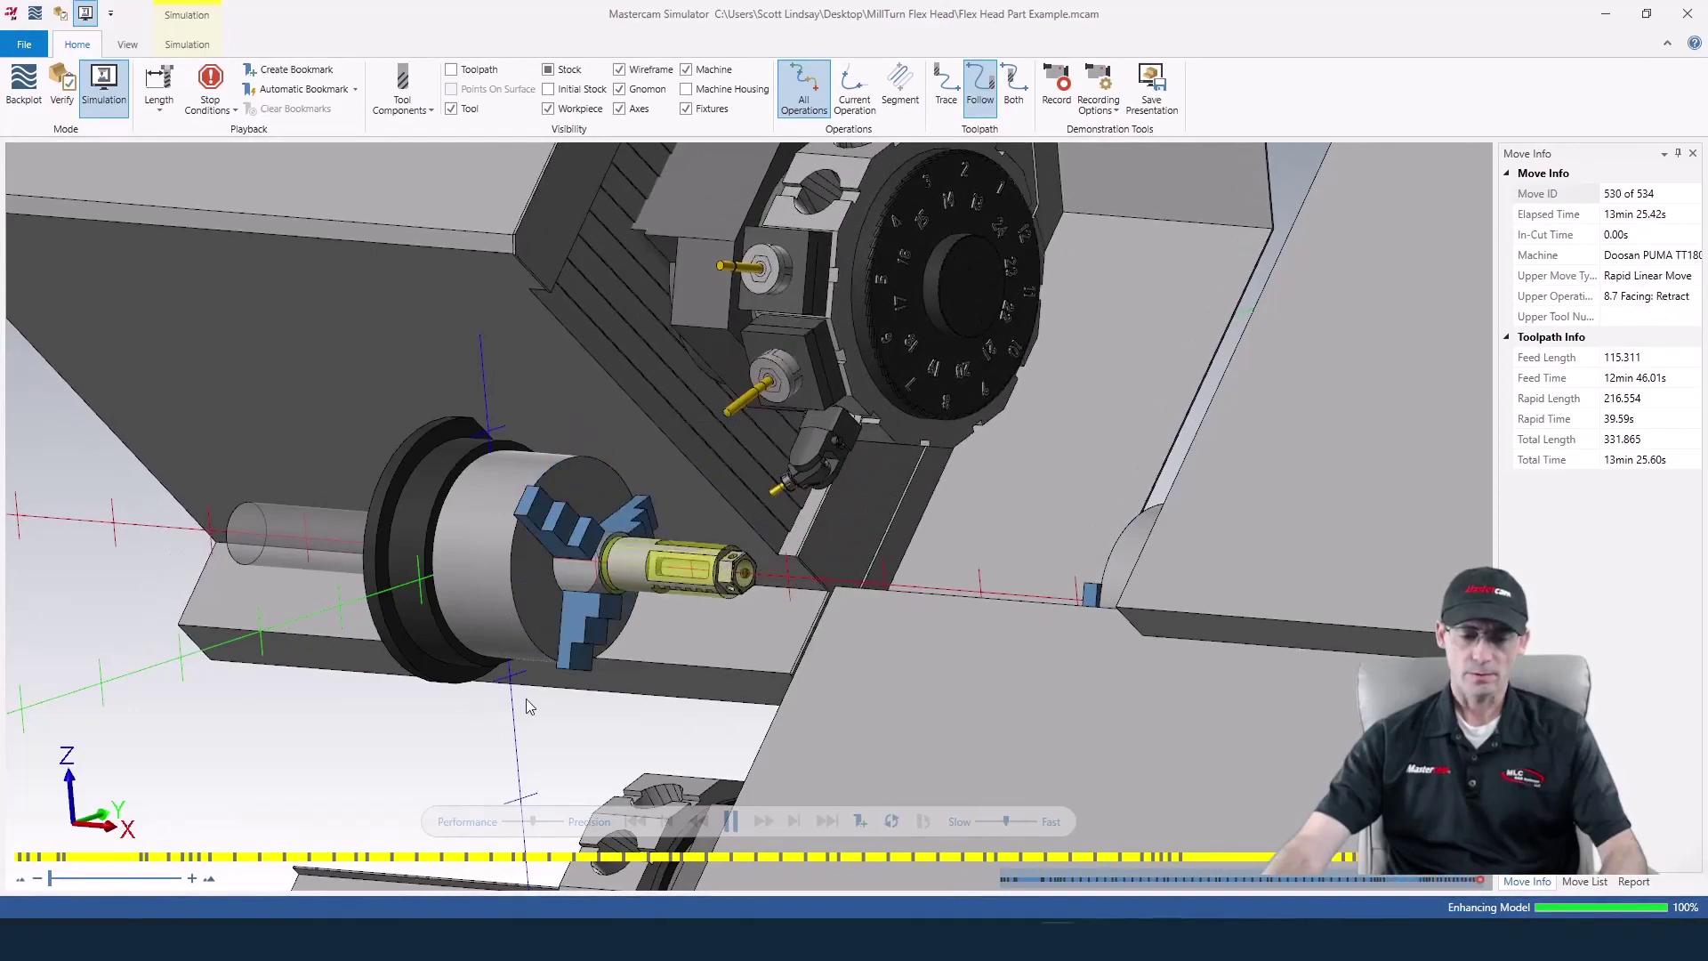
scroll(714, 597, up, 6)
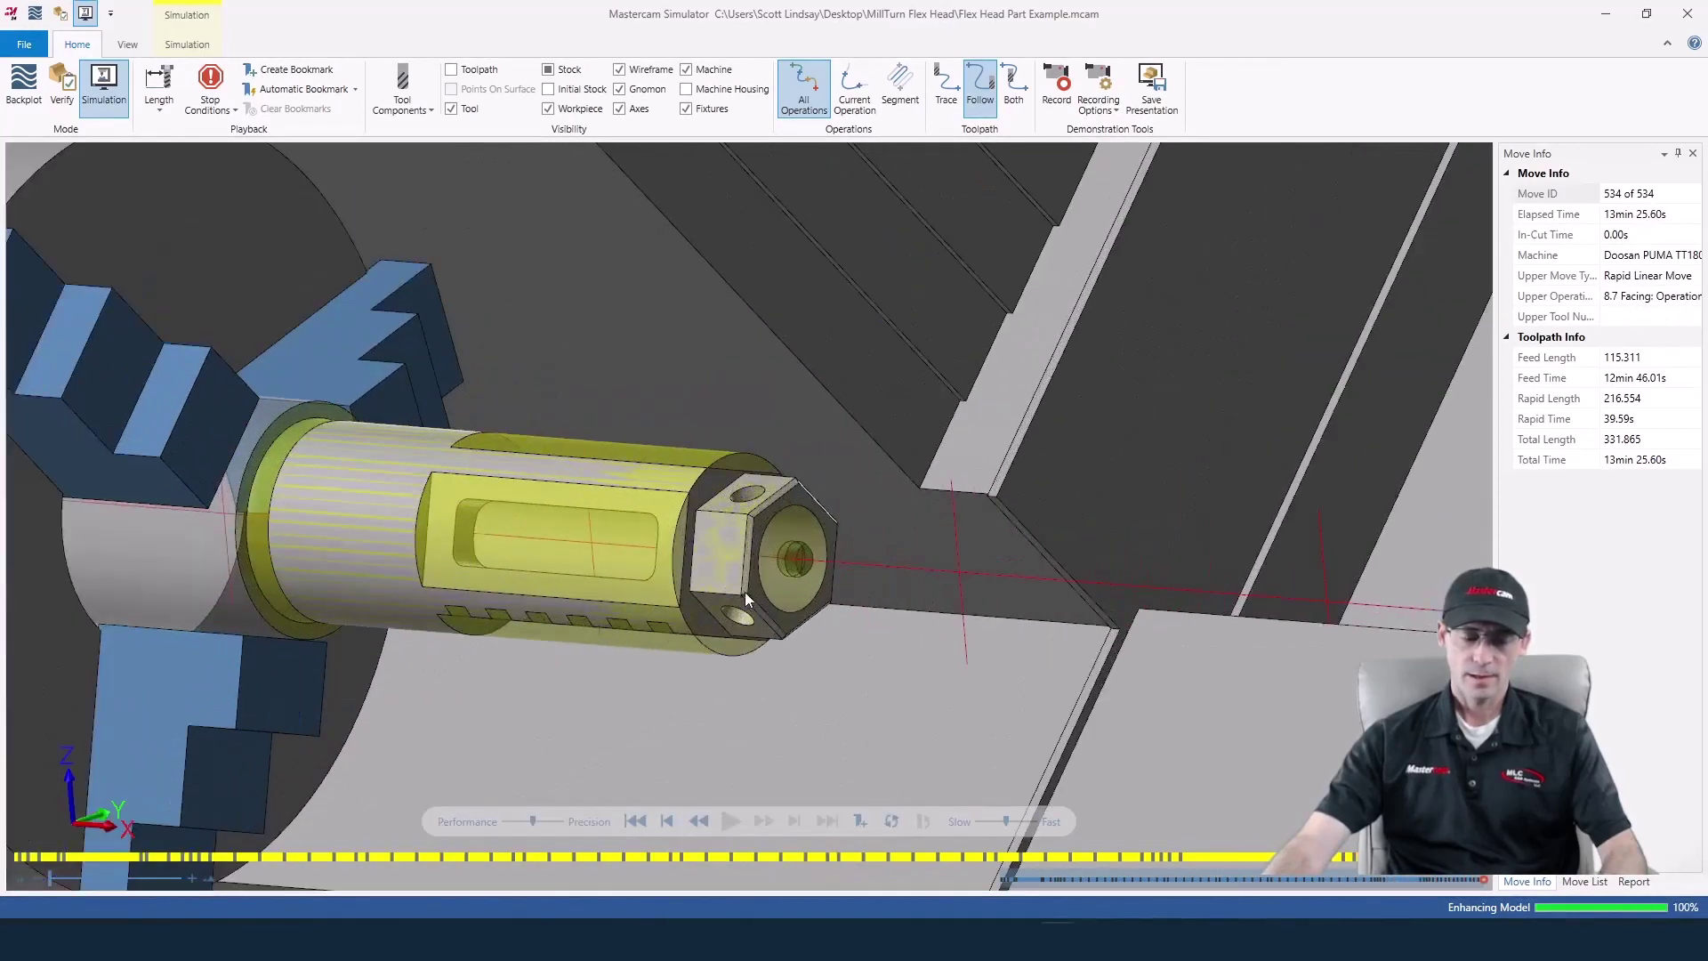
middle_drag(722, 649, 738, 634)
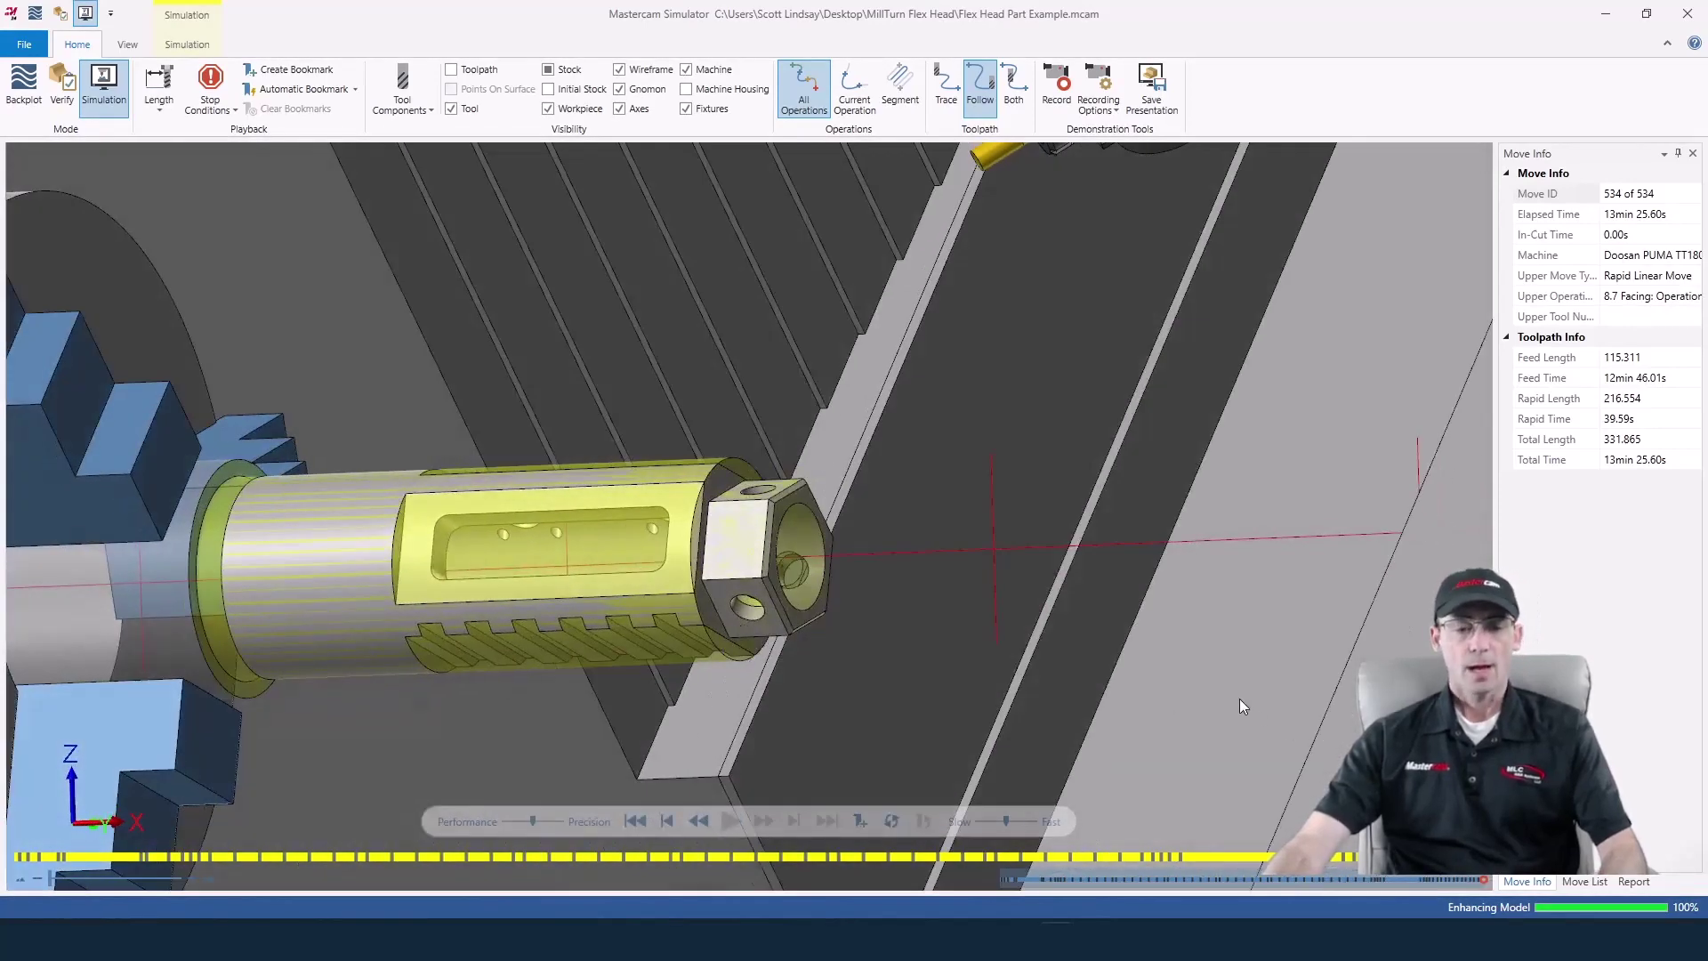